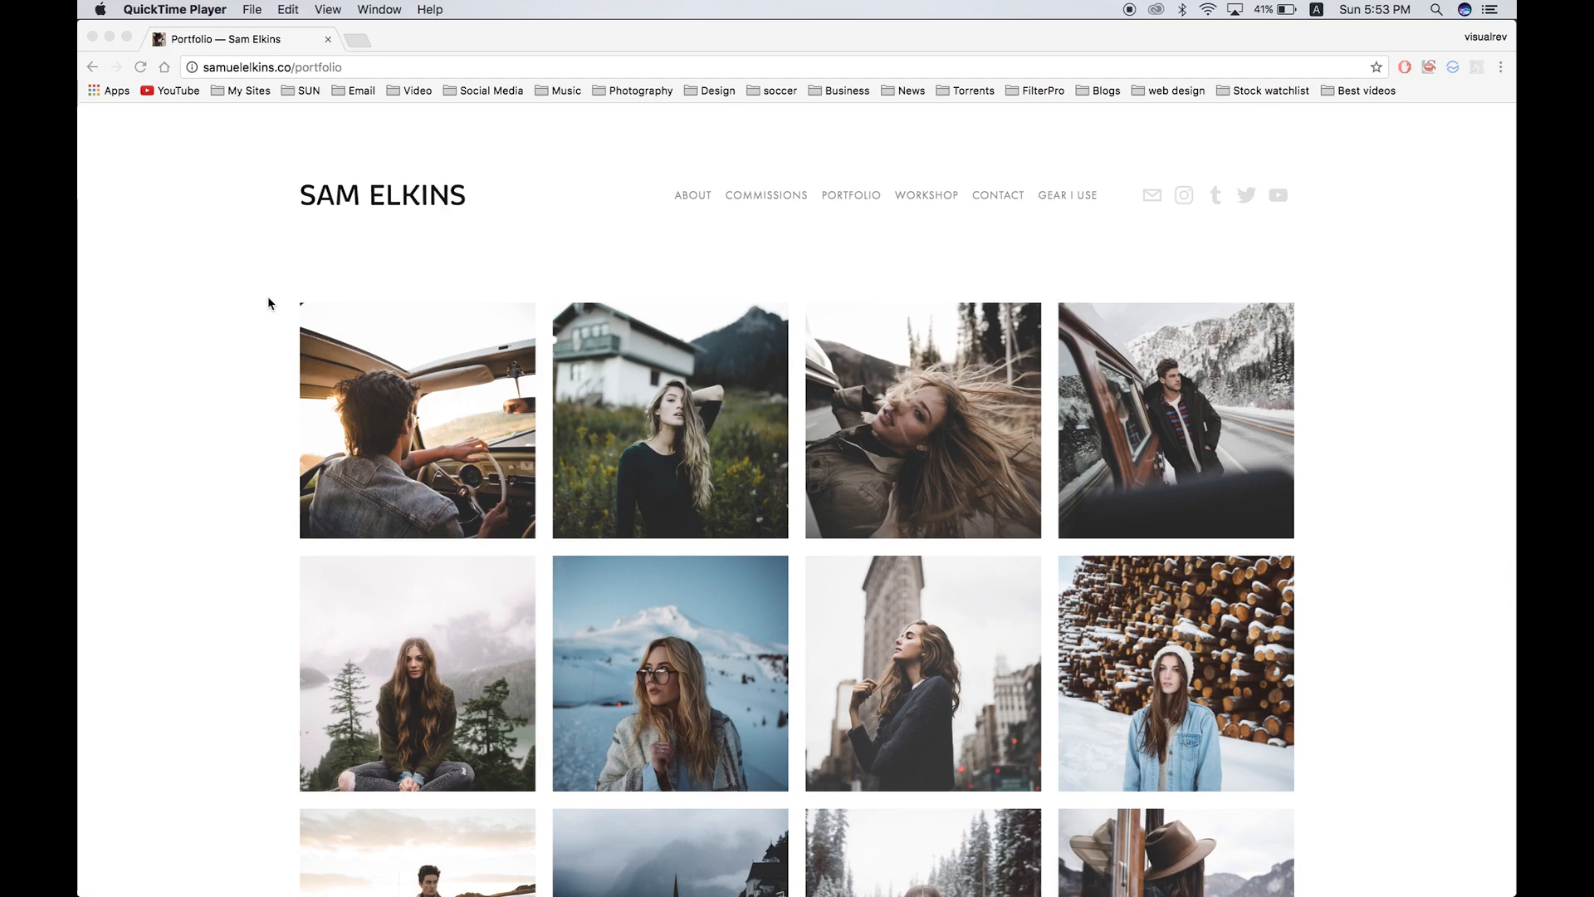
Step: Scroll through the Sam Elkins portfolio page to study its photo style
{"action": "scroll", "coordinate": [268, 302], "scroll_direction": "down", "scroll_amount": 2}
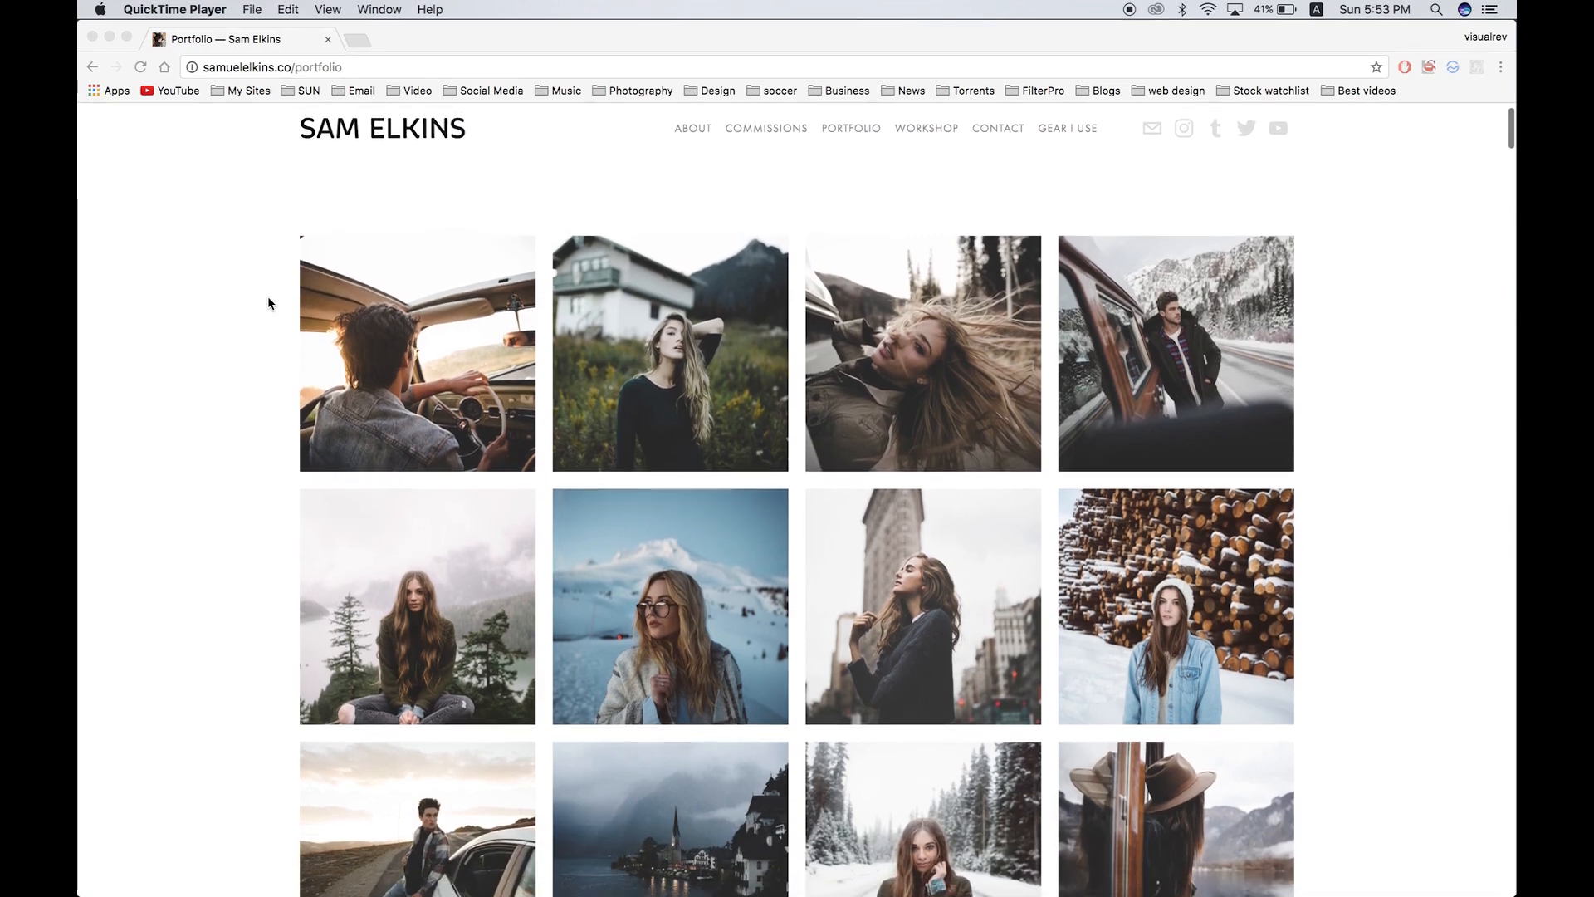
{"action": "scroll", "coordinate": [269, 299], "scroll_direction": "down", "scroll_amount": 2}
{"action": "scroll", "coordinate": [268, 299], "scroll_direction": "down", "scroll_amount": 5}
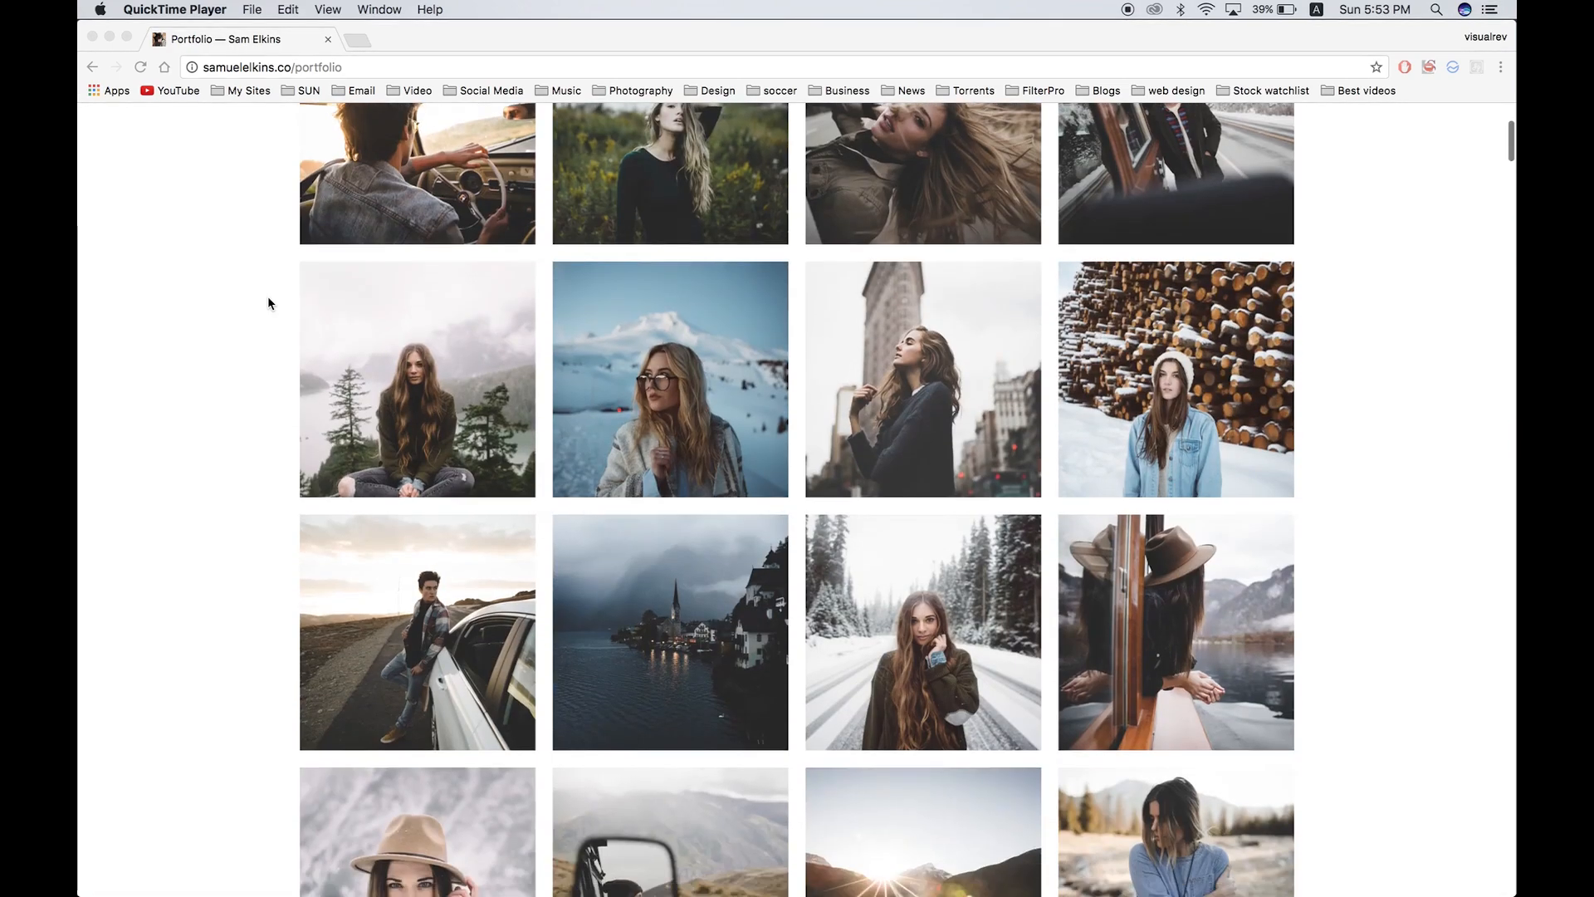
{"action": "scroll", "coordinate": [268, 299], "scroll_direction": "down", "scroll_amount": 3}
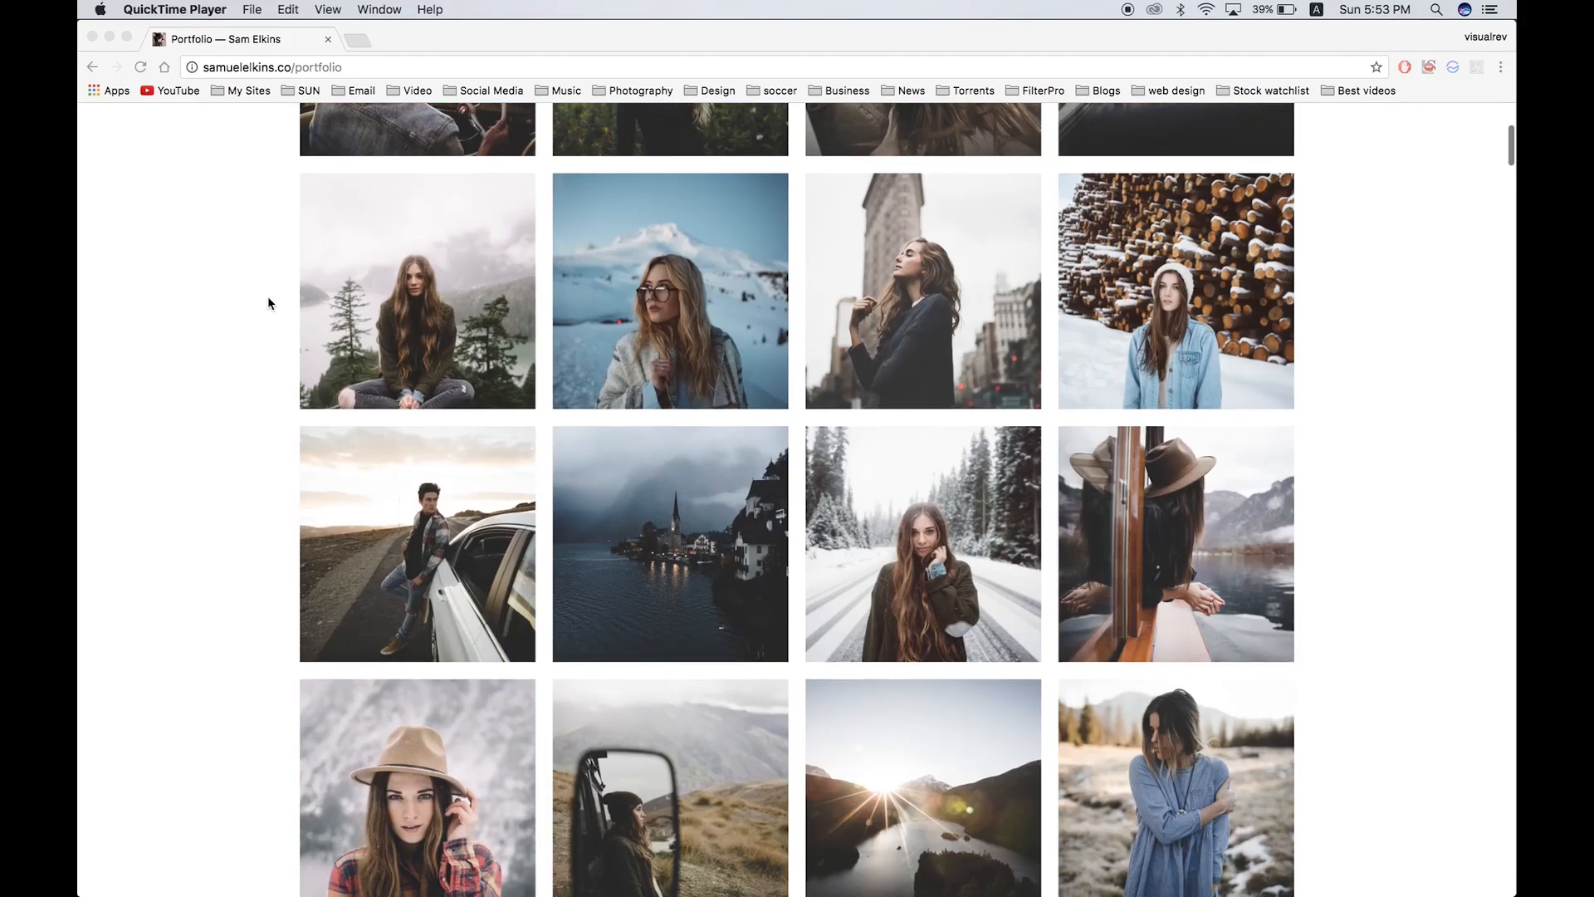
{"action": "scroll", "coordinate": [267, 299], "scroll_direction": "down", "scroll_amount": 15}
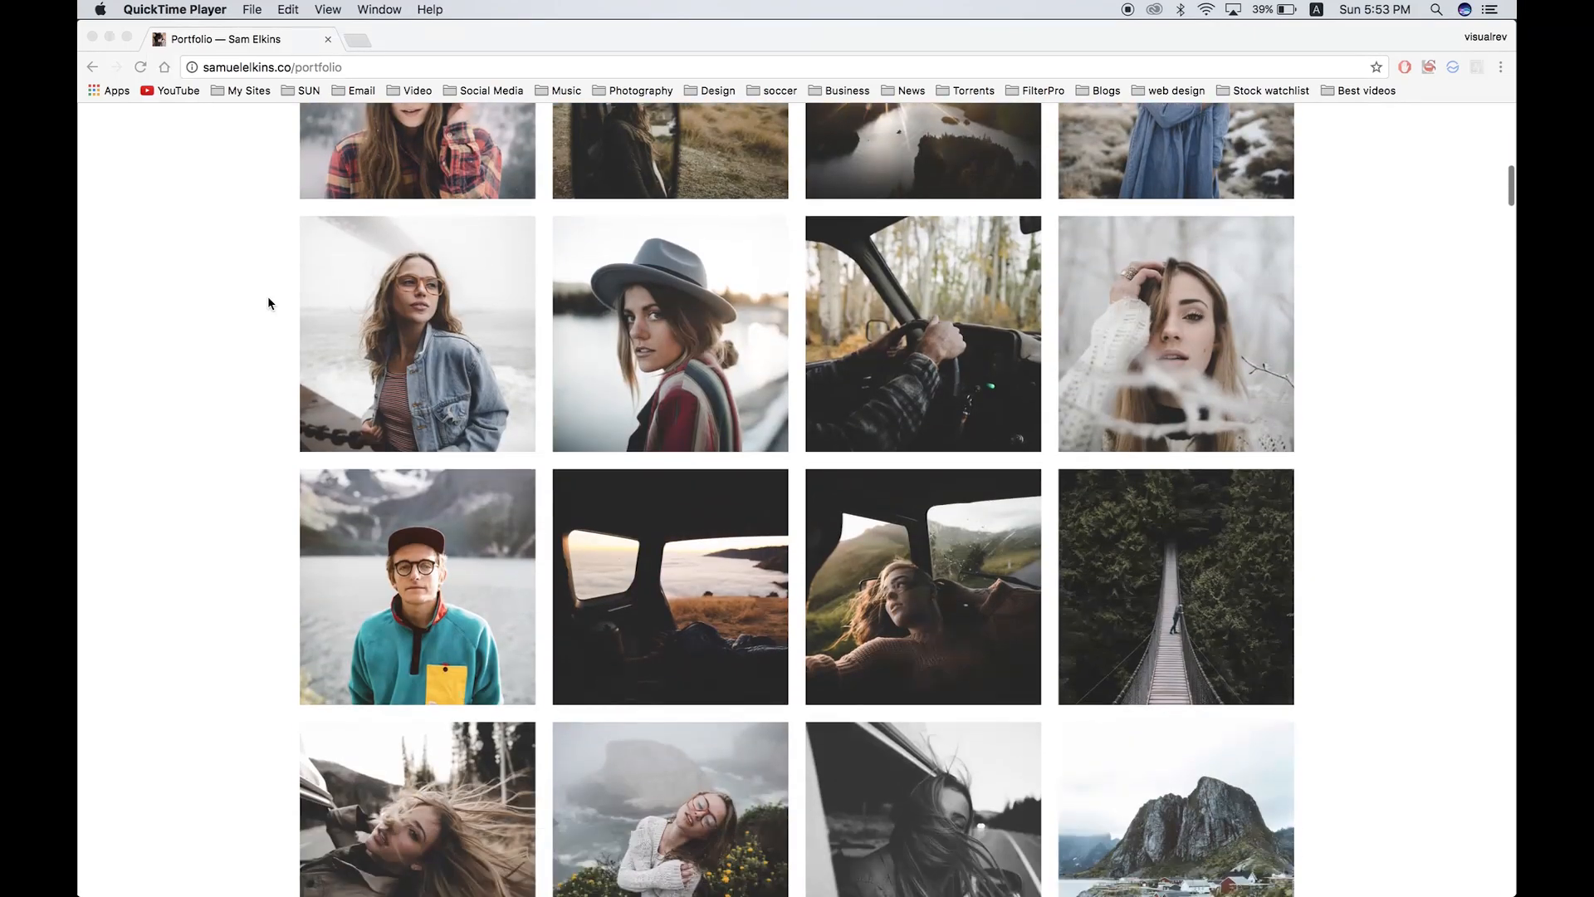
{"action": "scroll", "coordinate": [267, 299], "scroll_direction": "down", "scroll_amount": 10}
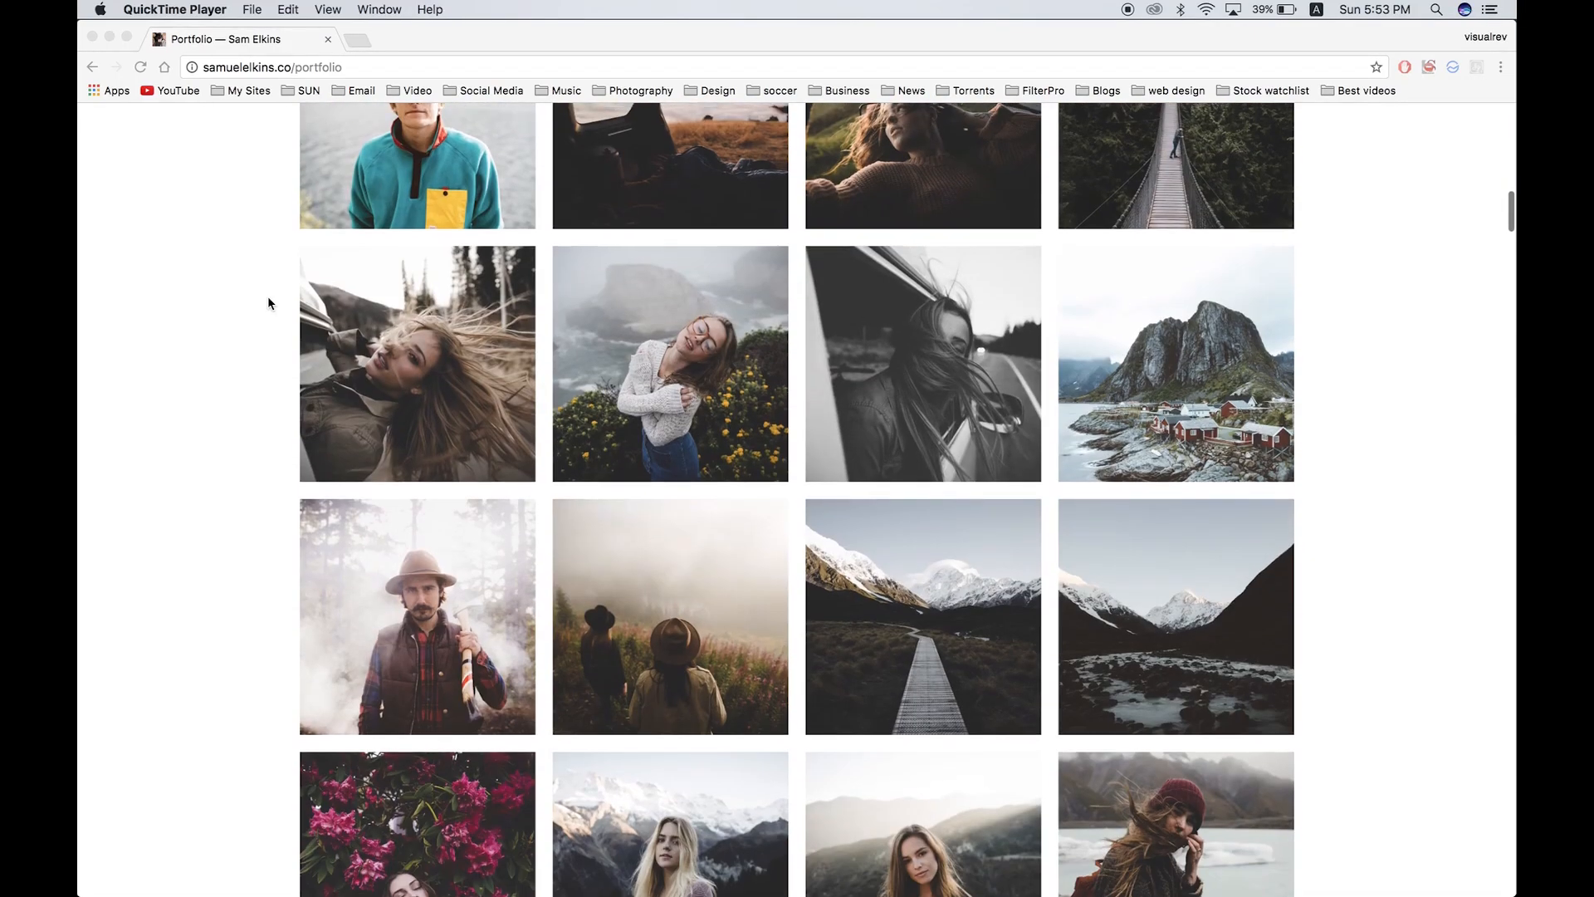
Step: Compare the IMG_1309 photo with the reference photo next to it in the filmstrip
{"action": "left_click", "coordinate": [948, 855]}
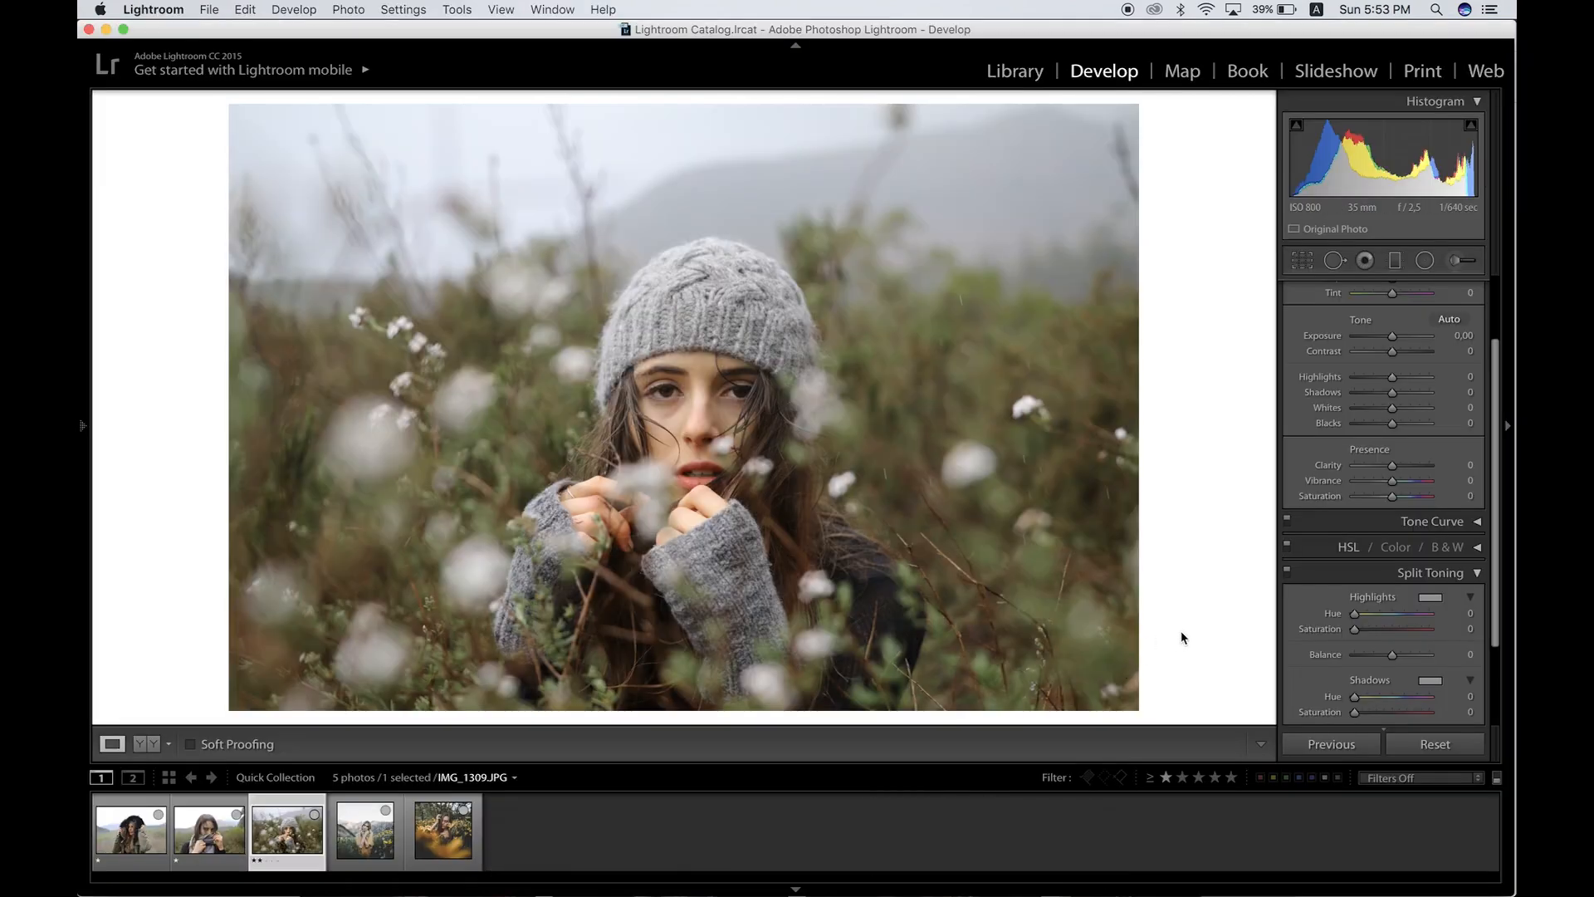
{"action": "key", "text": "Right"}
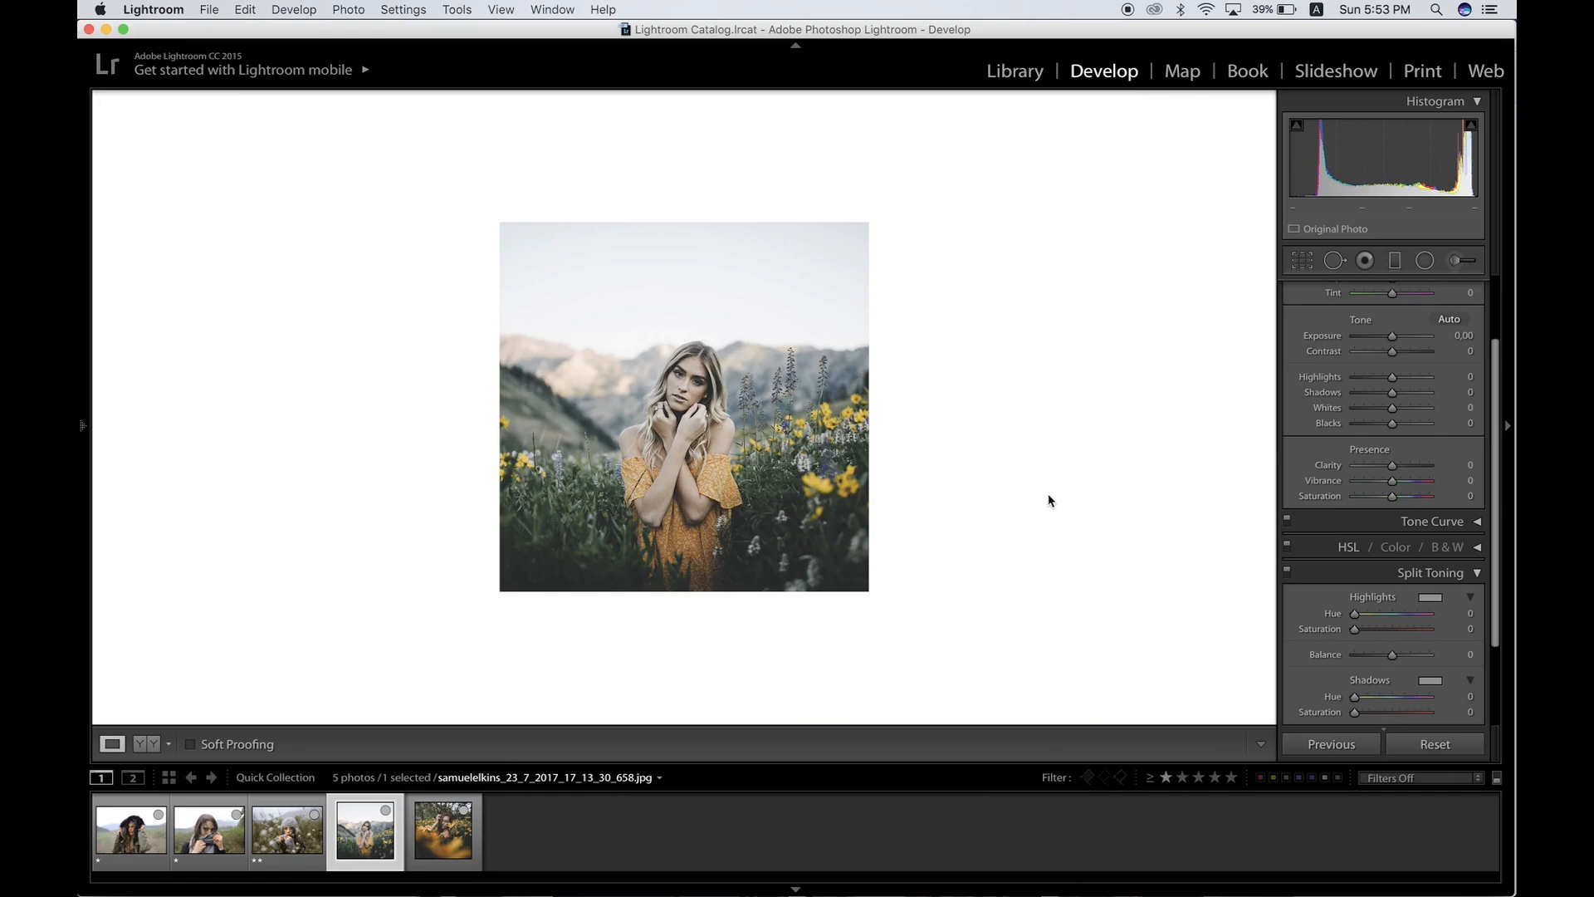
{"action": "key", "text": "Left"}
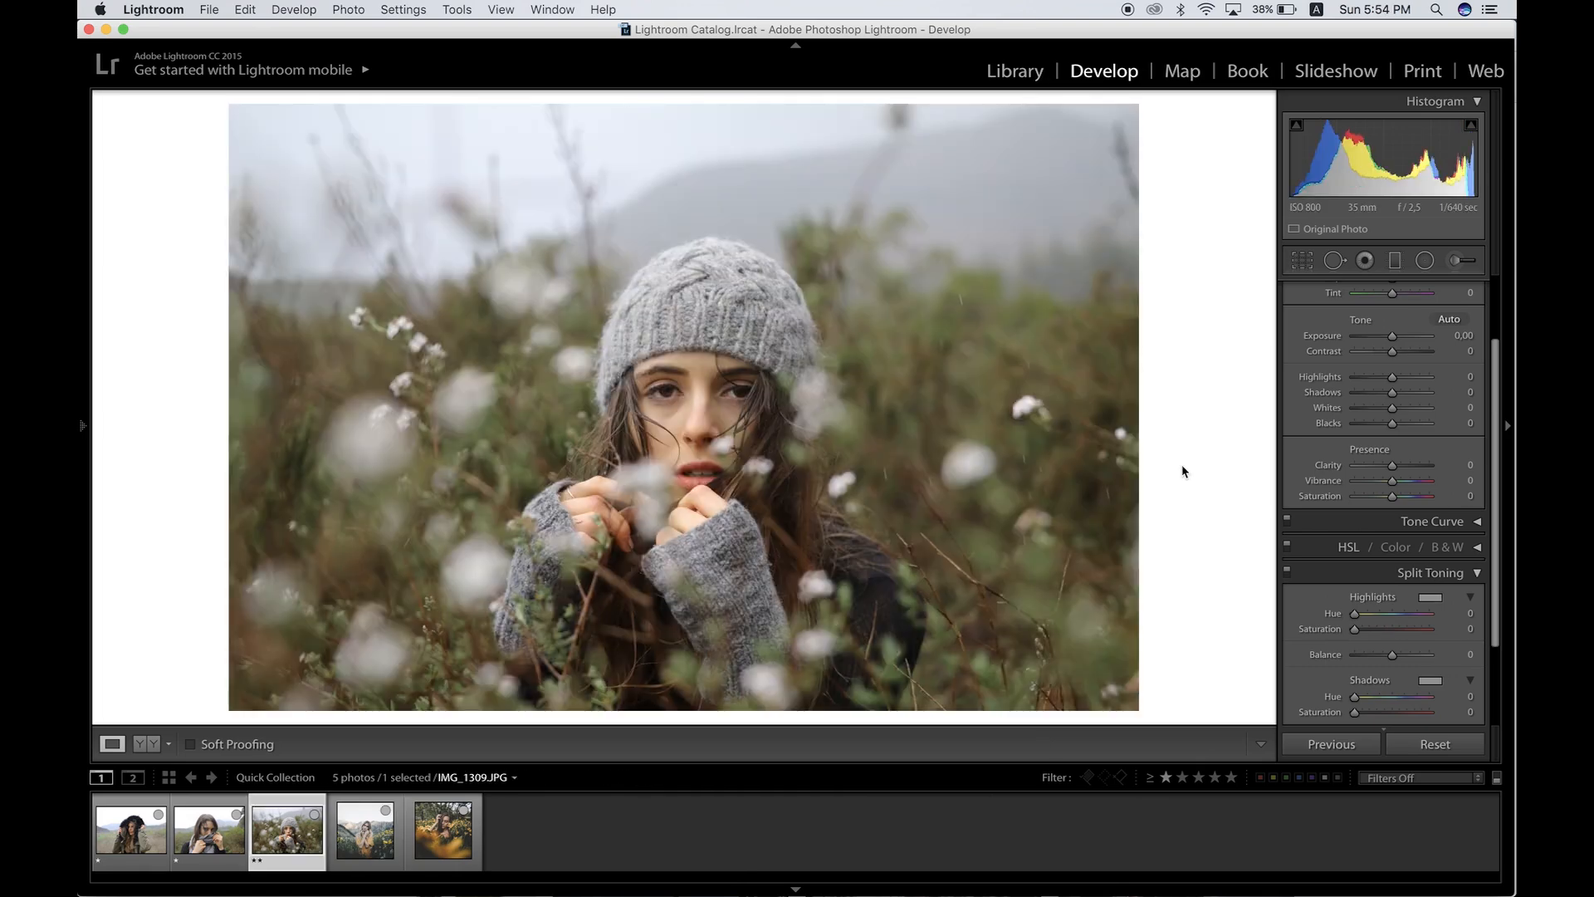
{"action": "key", "text": "Right"}
{"action": "scroll", "coordinate": [1385, 421], "scroll_direction": "up", "scroll_amount": 2}
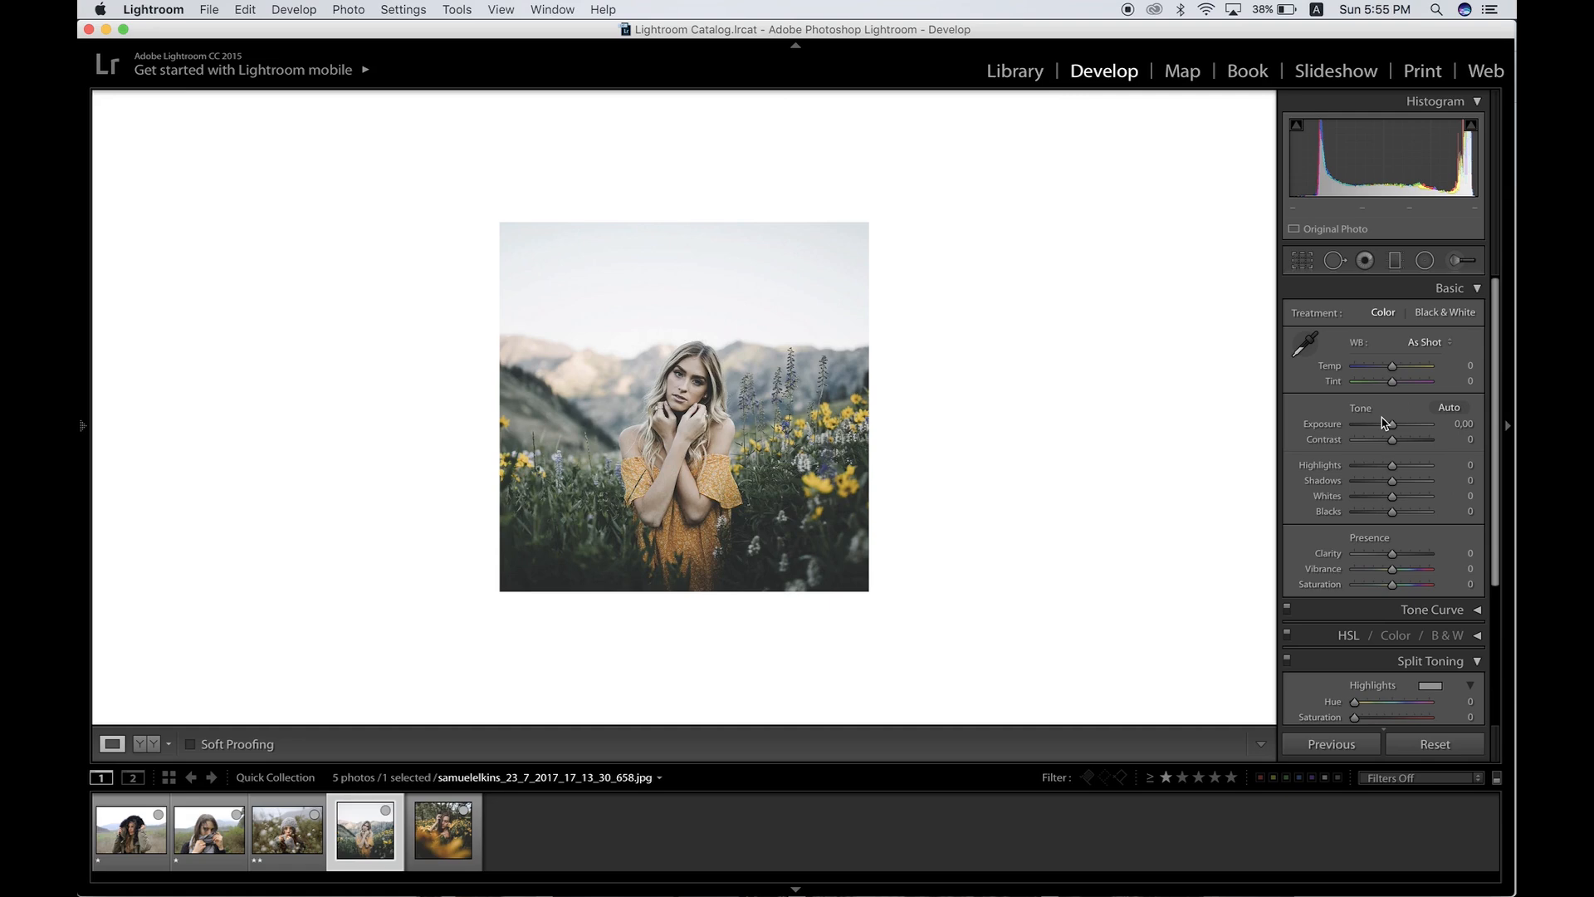
{"action": "key", "text": "Left"}
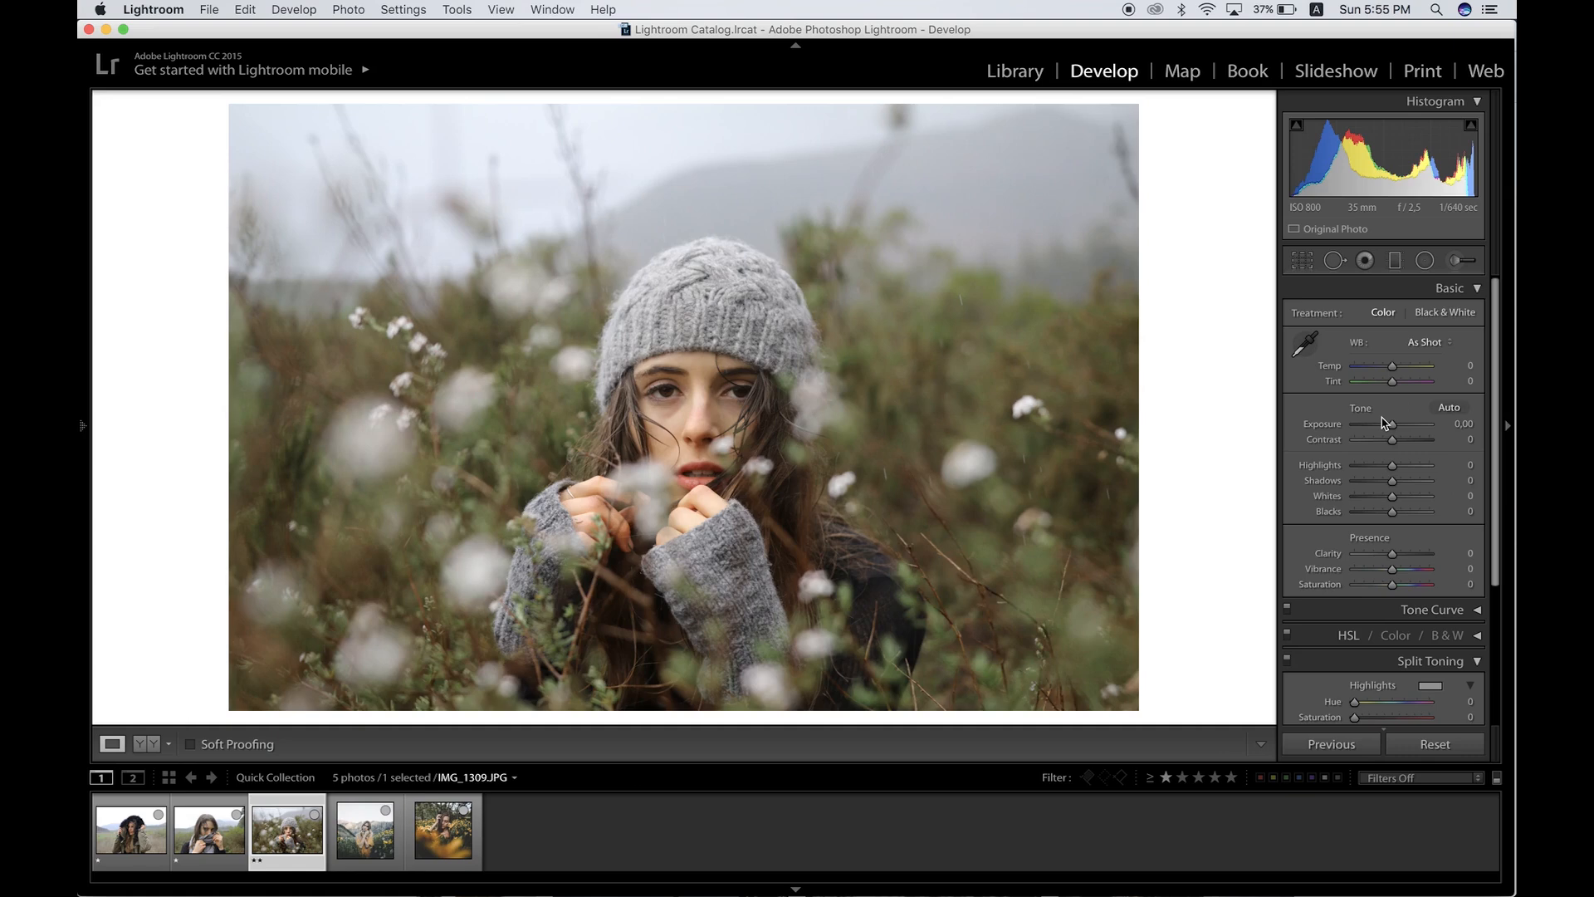
Step: Set Contrast to +28 and lower Highlights to -77
{"action": "left_click", "coordinate": [1405, 440]}
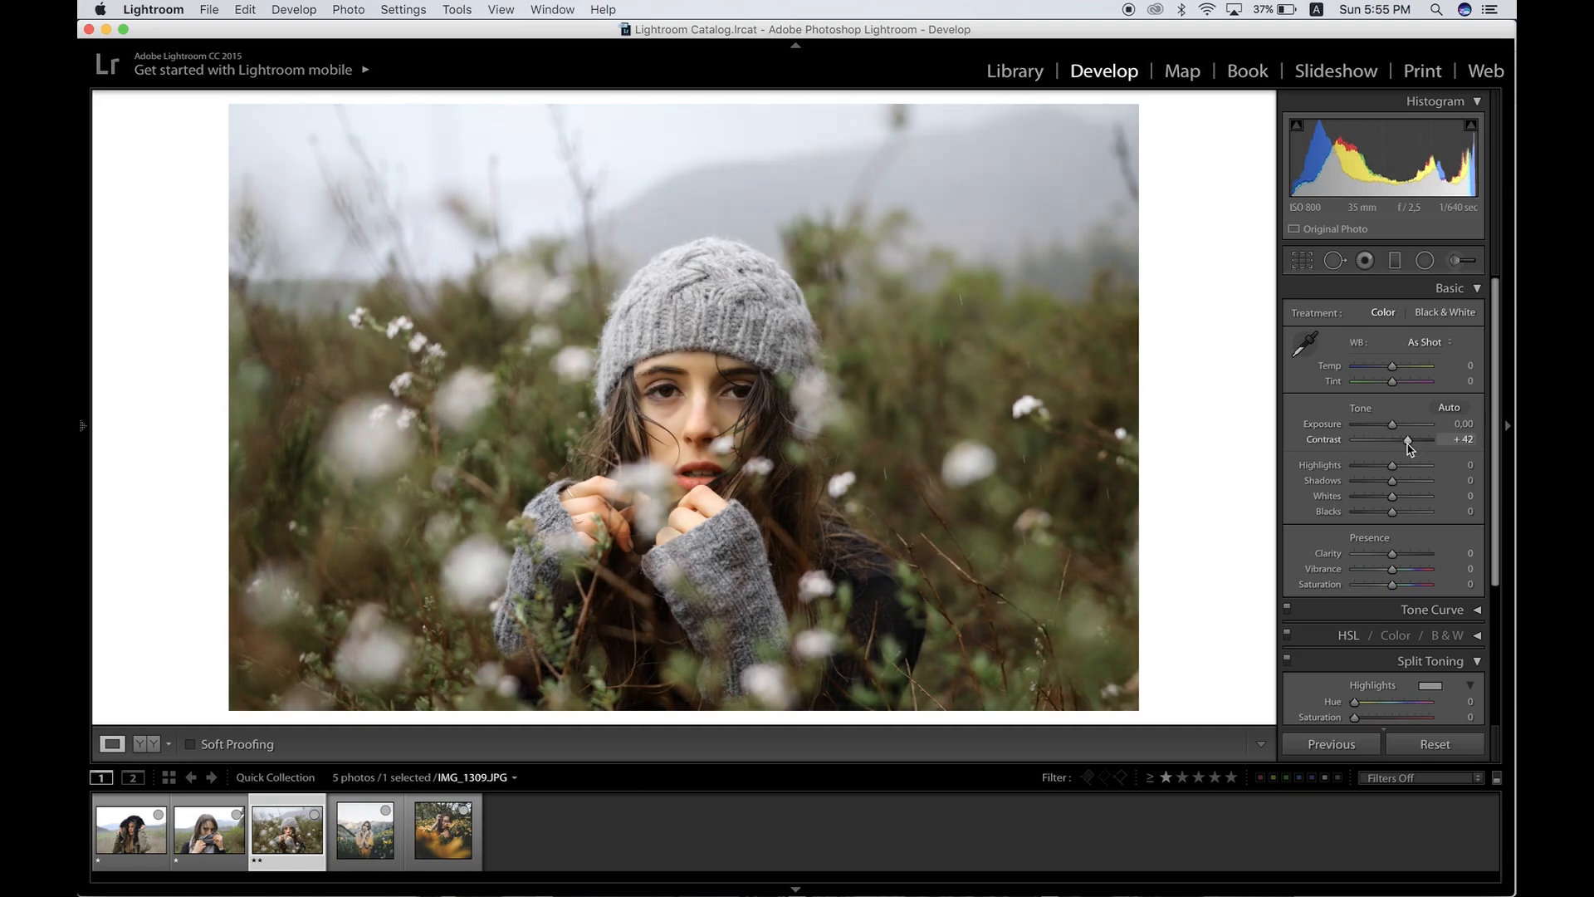
{"action": "left_click_drag", "start_coordinate": [1405, 443], "coordinate": [1402, 442]}
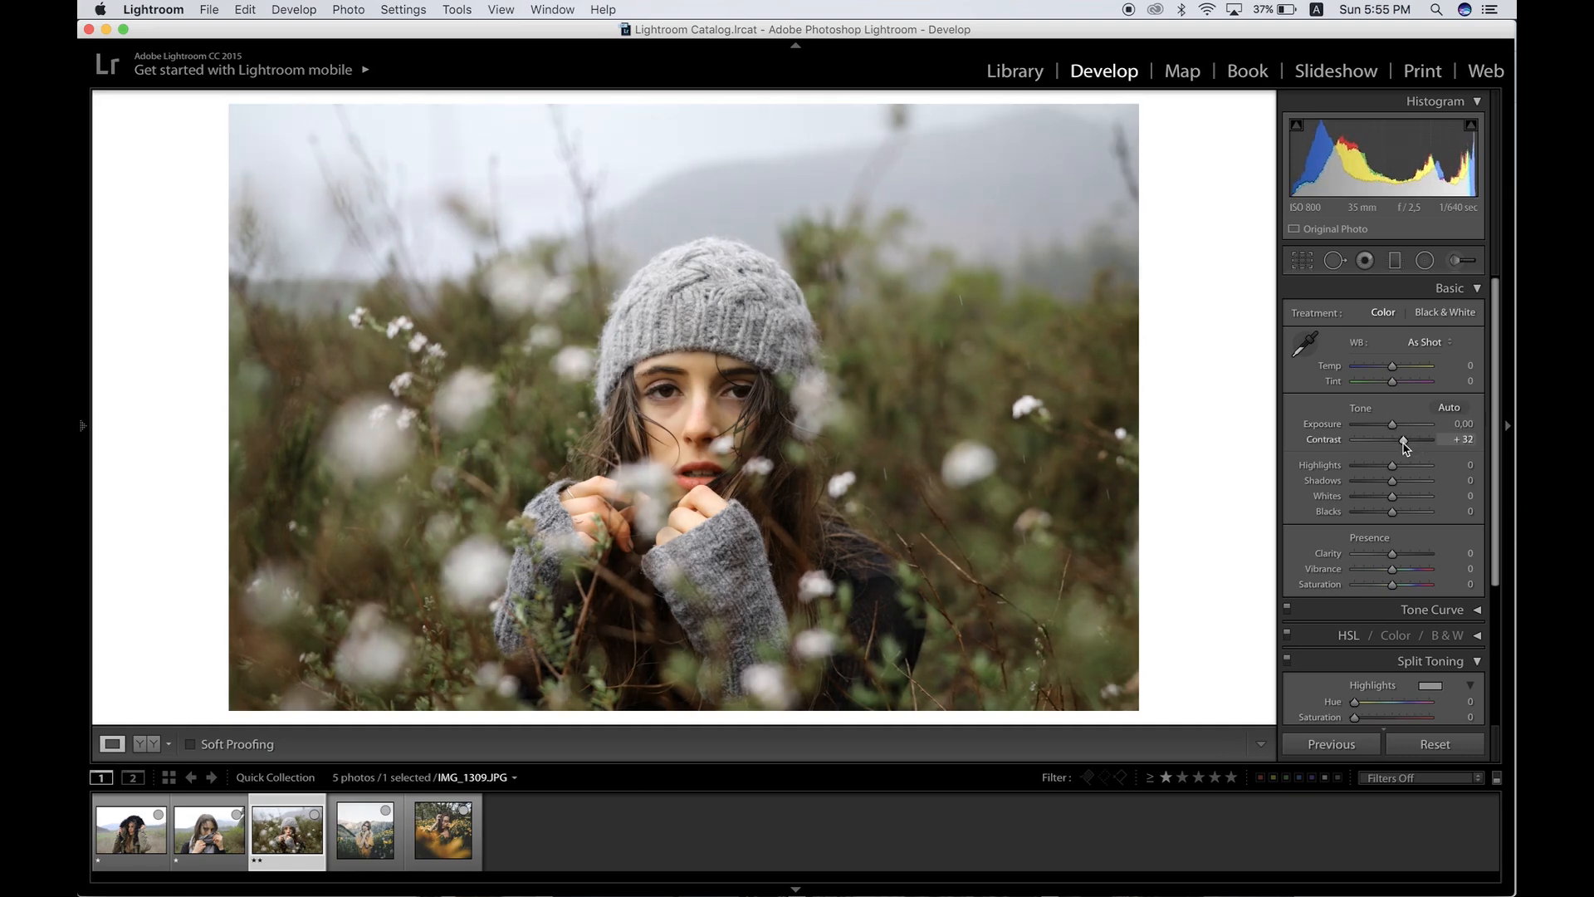
{"action": "left_click", "coordinate": [1362, 466]}
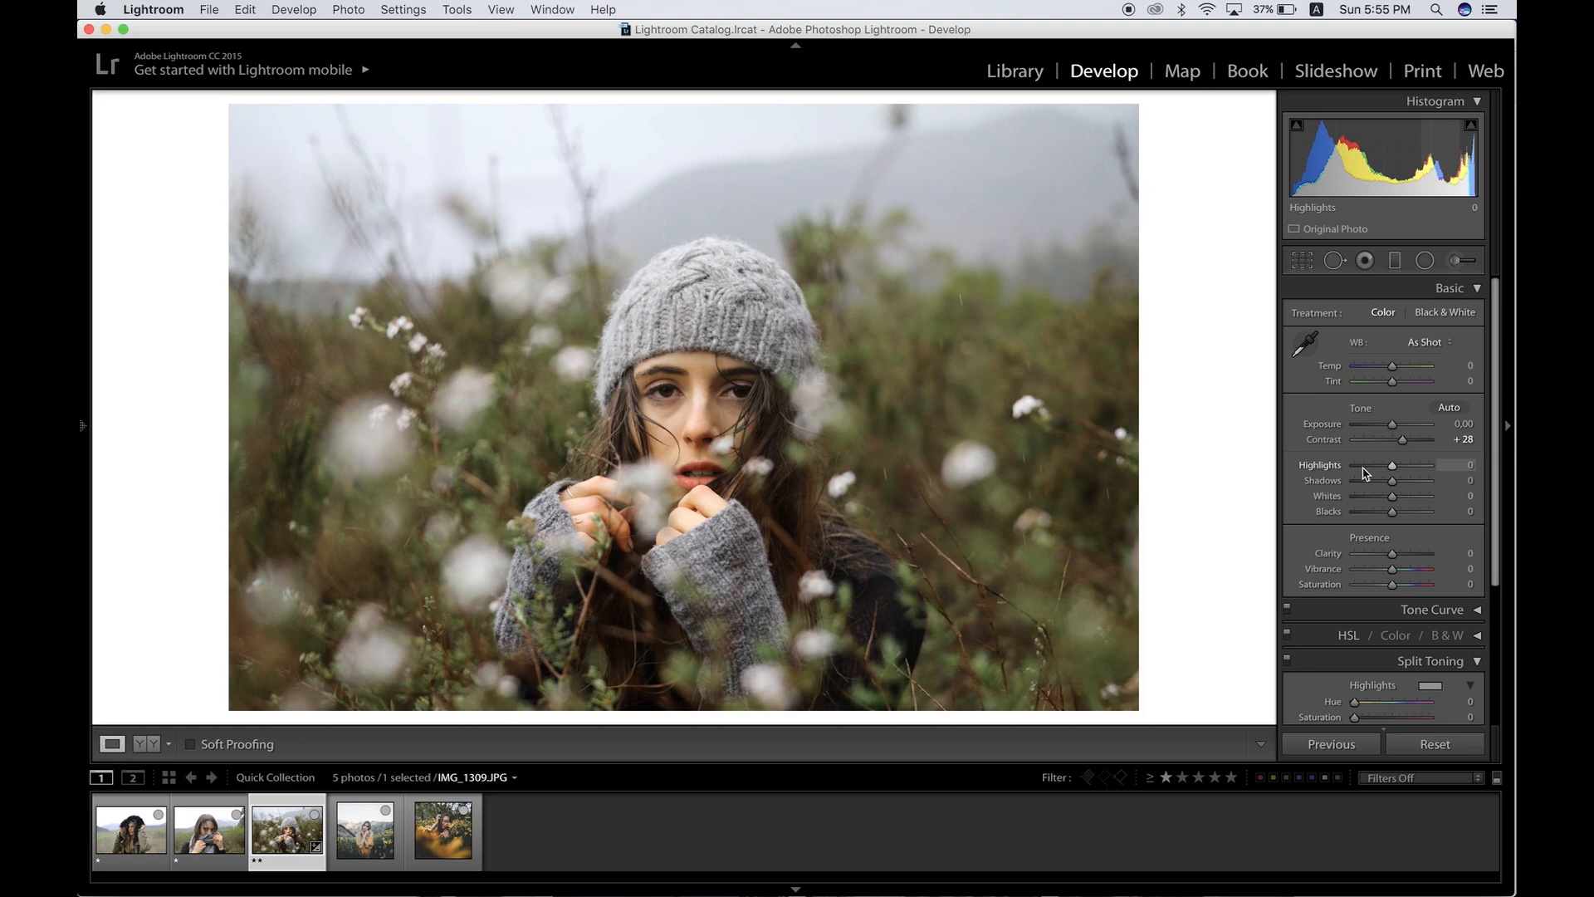
{"action": "left_click_drag", "start_coordinate": [1362, 467], "coordinate": [1363, 467]}
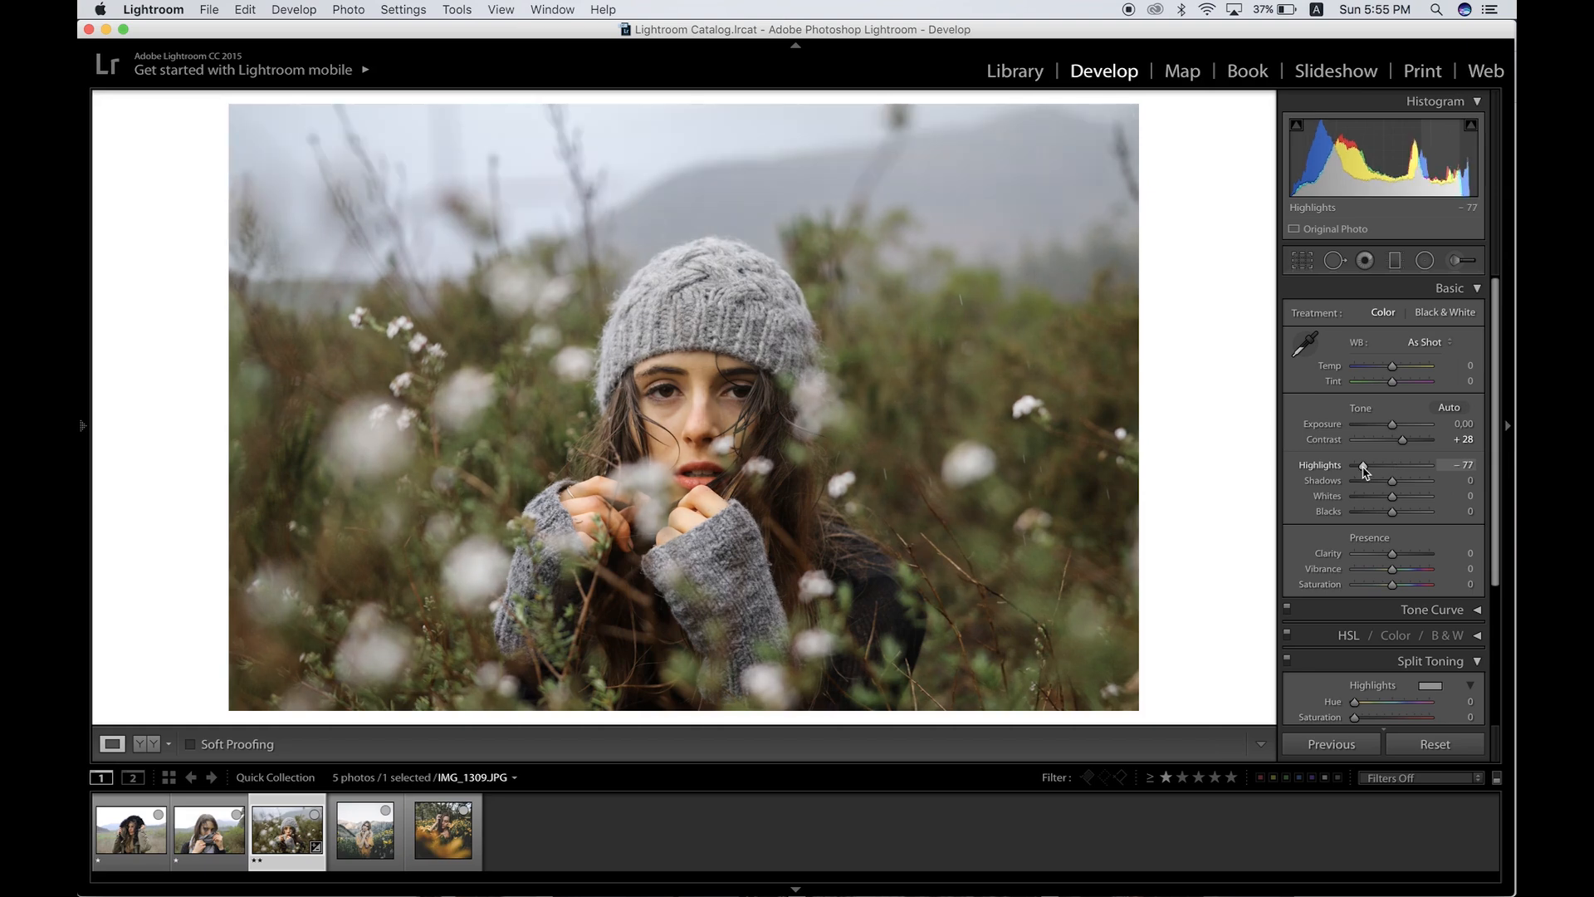
Step: Raise Shadows to +31 and lower Blacks to -41
{"action": "left_click", "coordinate": [1405, 480]}
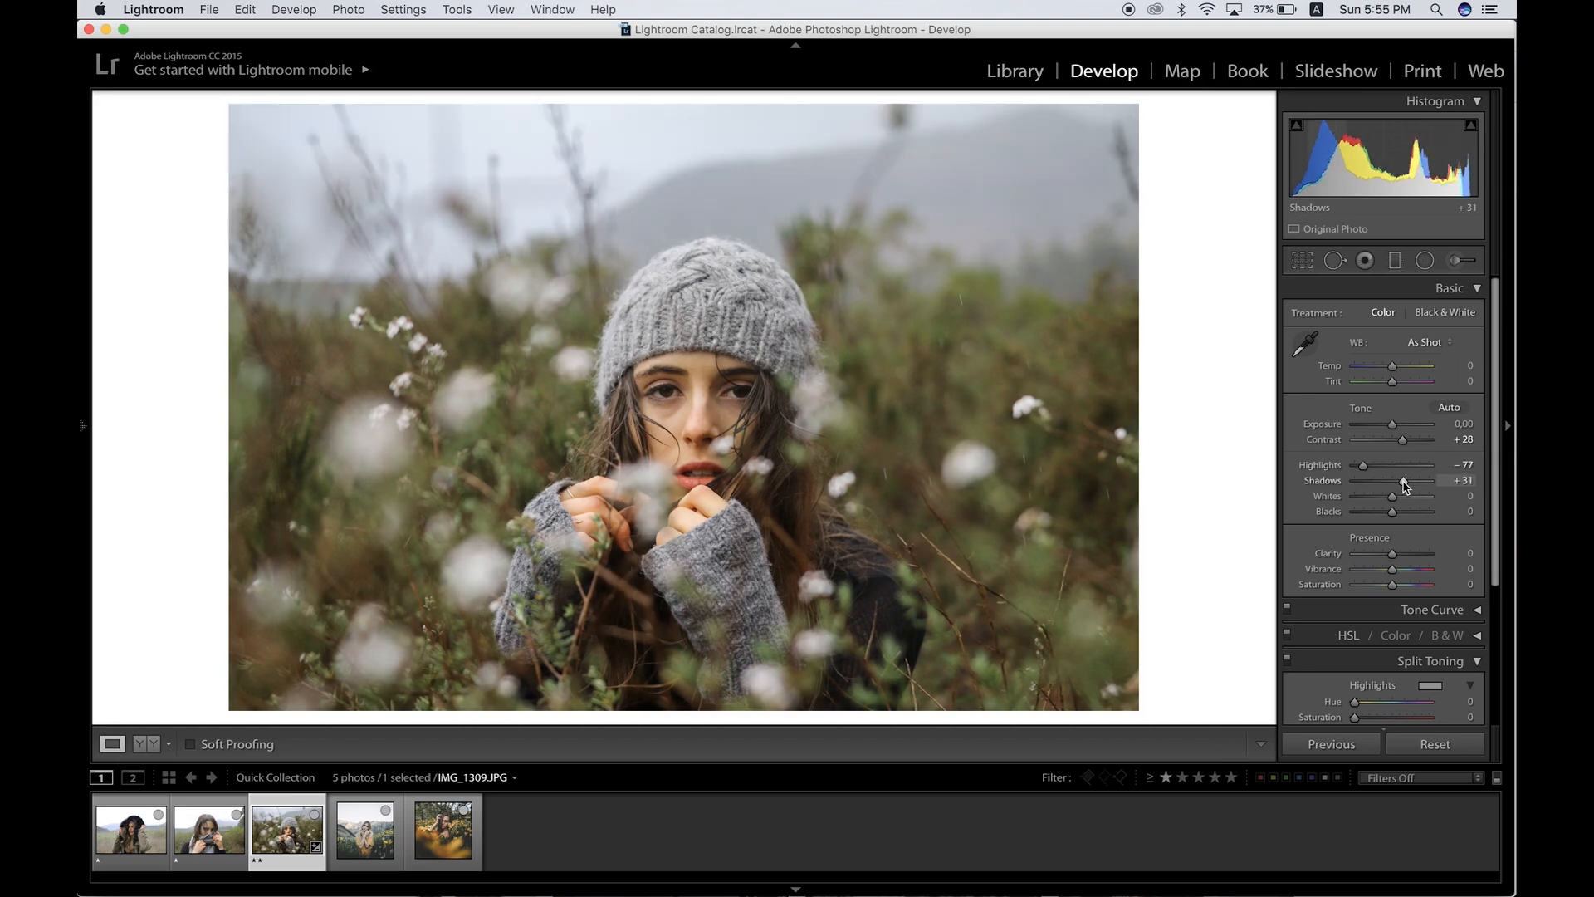
{"action": "left_click", "coordinate": [1373, 513]}
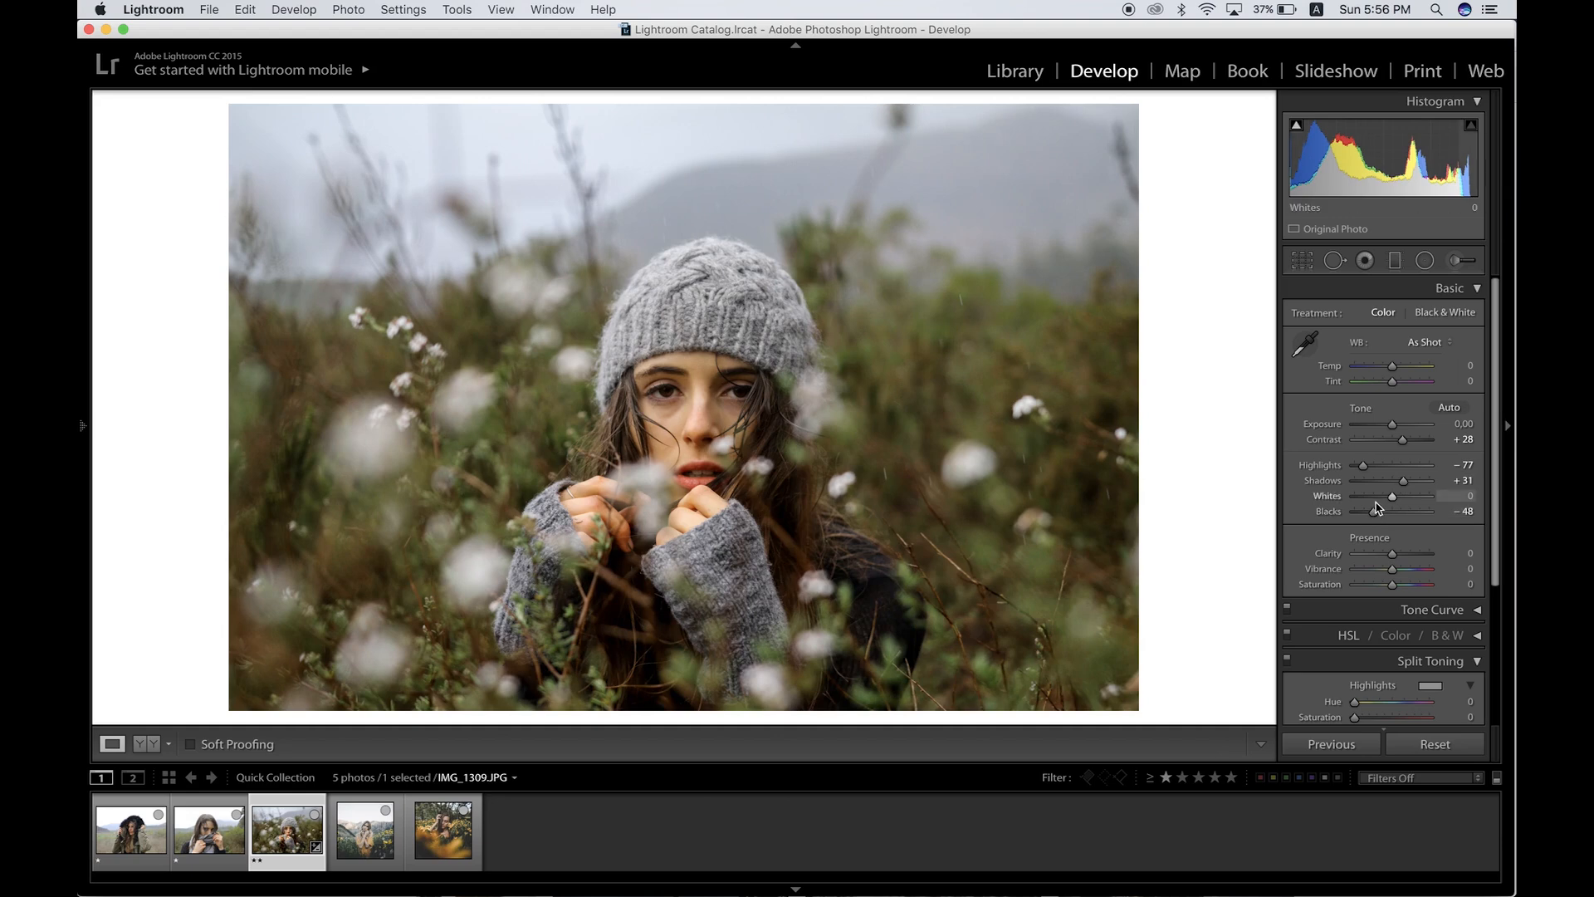
{"action": "left_click", "coordinate": [1374, 513]}
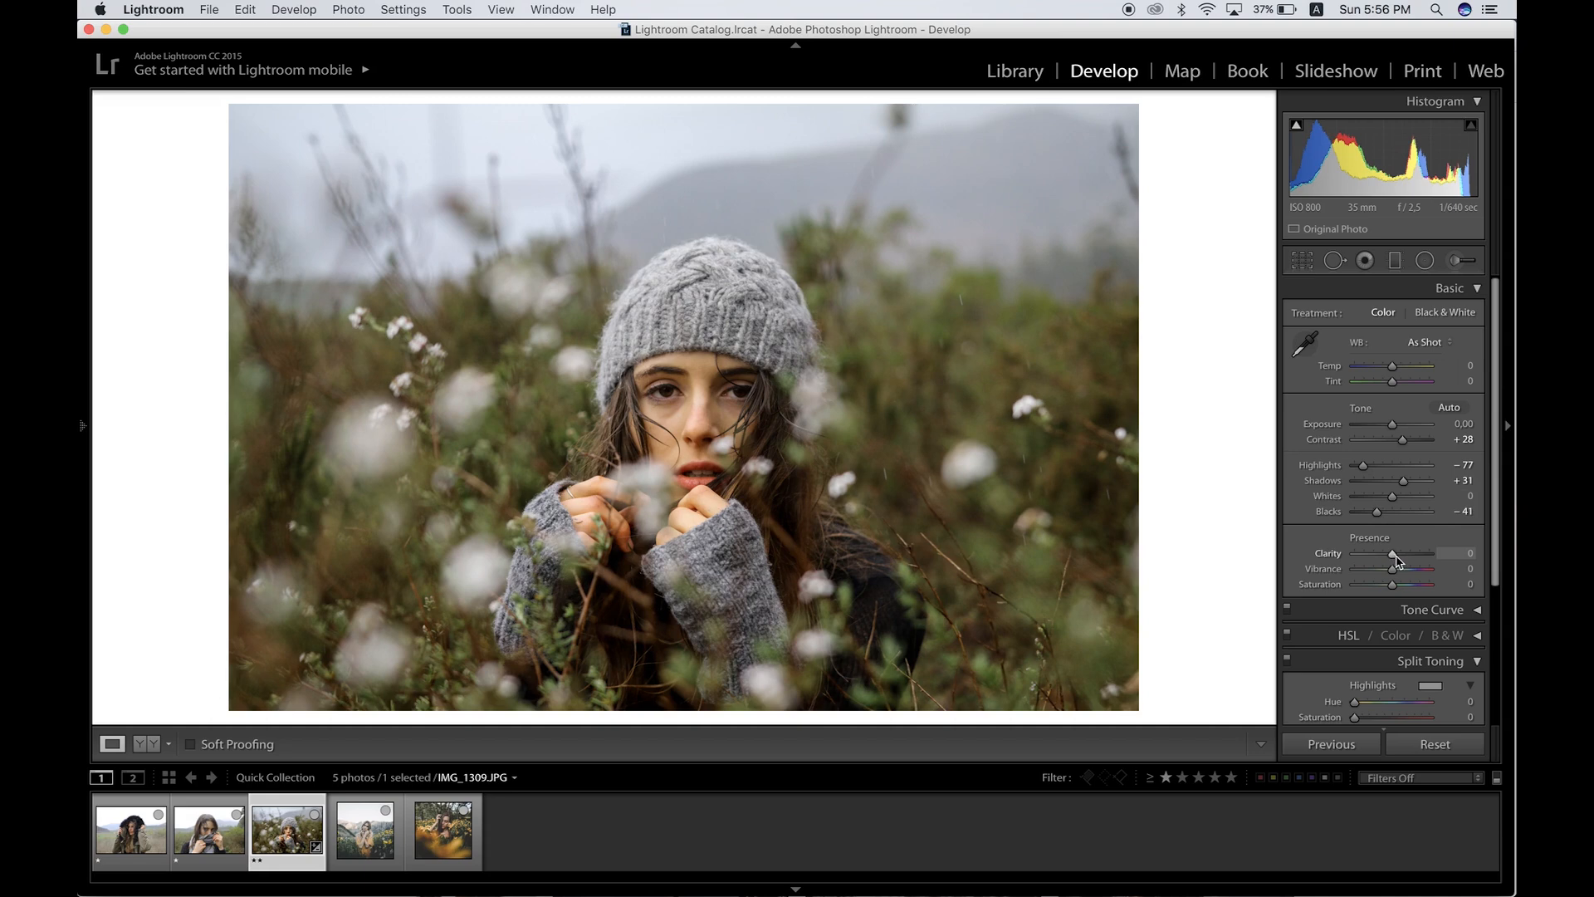
Step: Compare the edited photo with the reference photos in the filmstrip
{"action": "key", "text": "Right"}
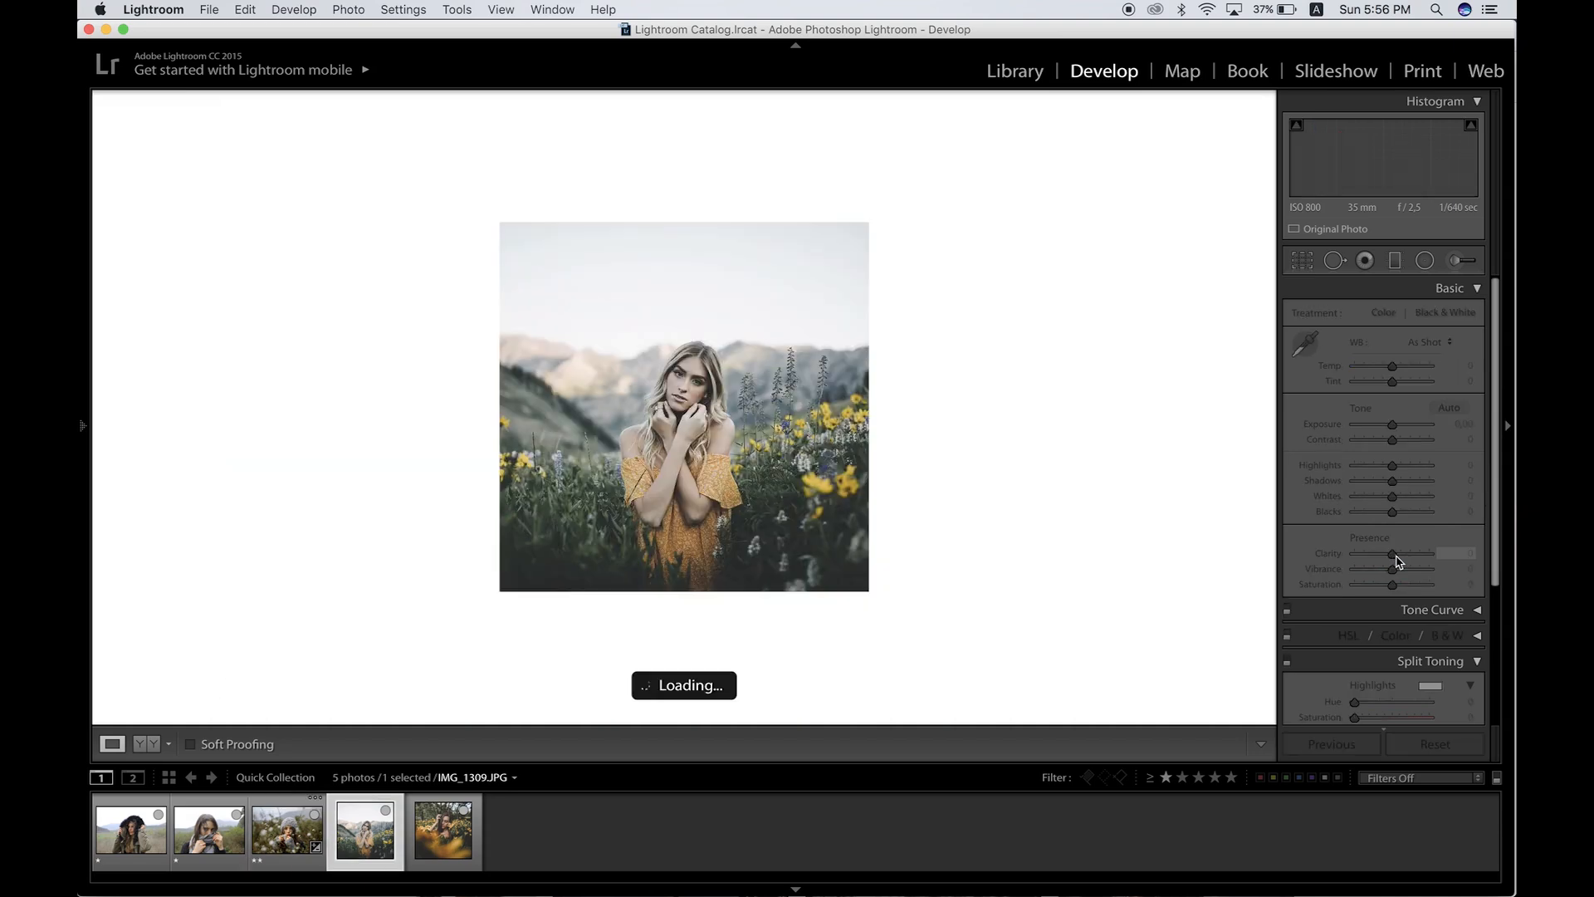
{"action": "key", "text": "Right"}
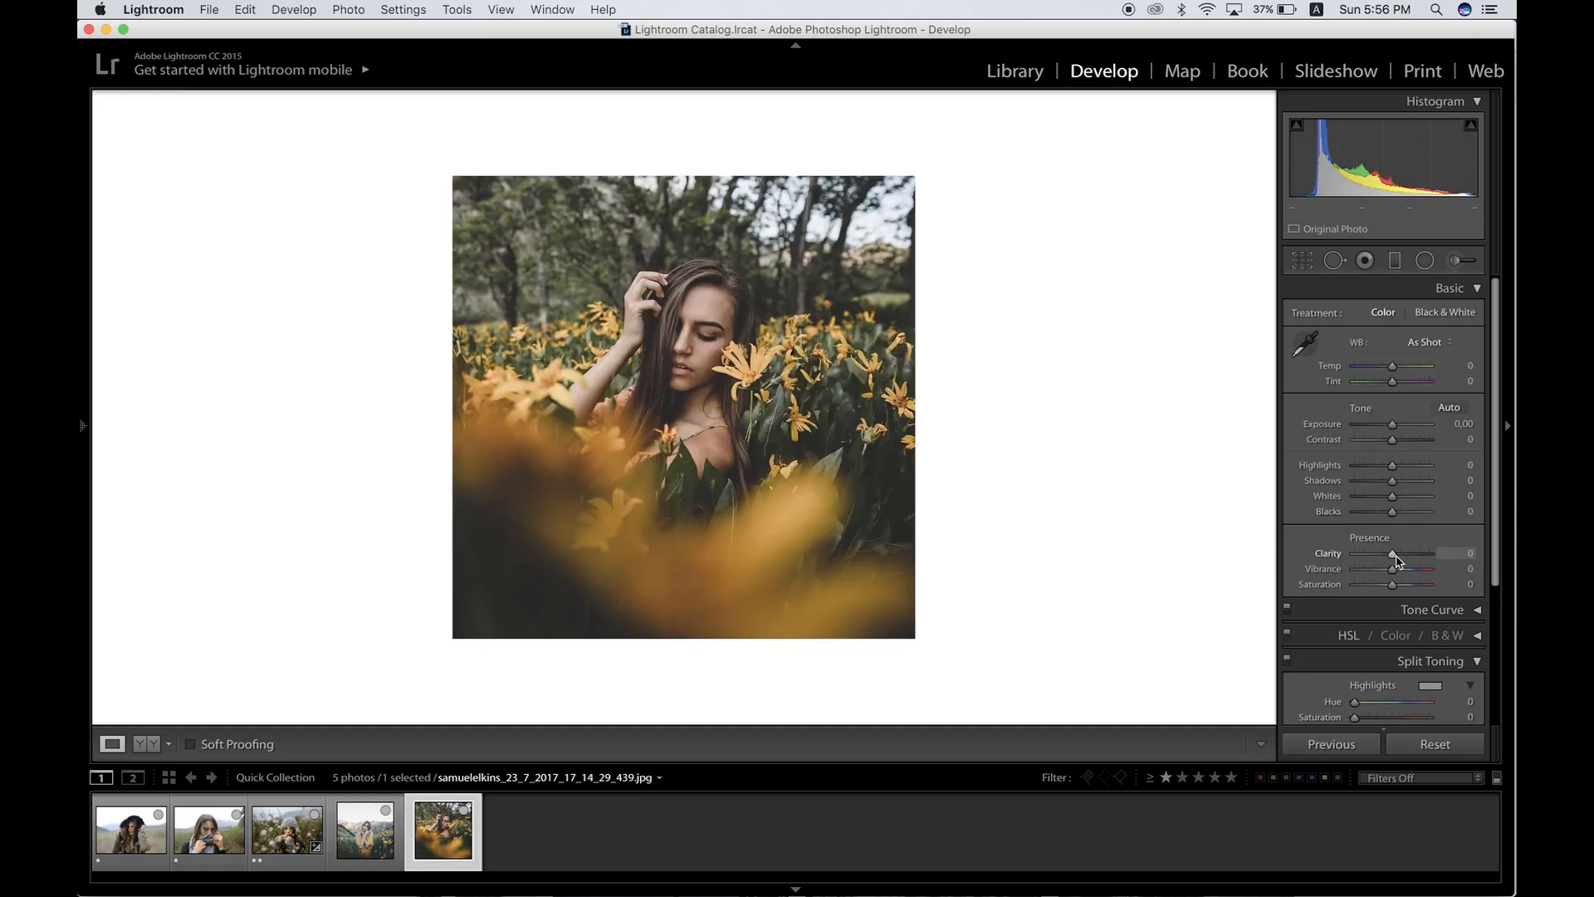
{"action": "key", "text": "Left"}
{"action": "key", "text": "Left"}
Step: Lower Saturation to -20 and open the Tone Curve section
{"action": "left_click_drag", "start_coordinate": [1382, 586], "coordinate": [1385, 586]}
{"action": "left_click", "coordinate": [1431, 610]}
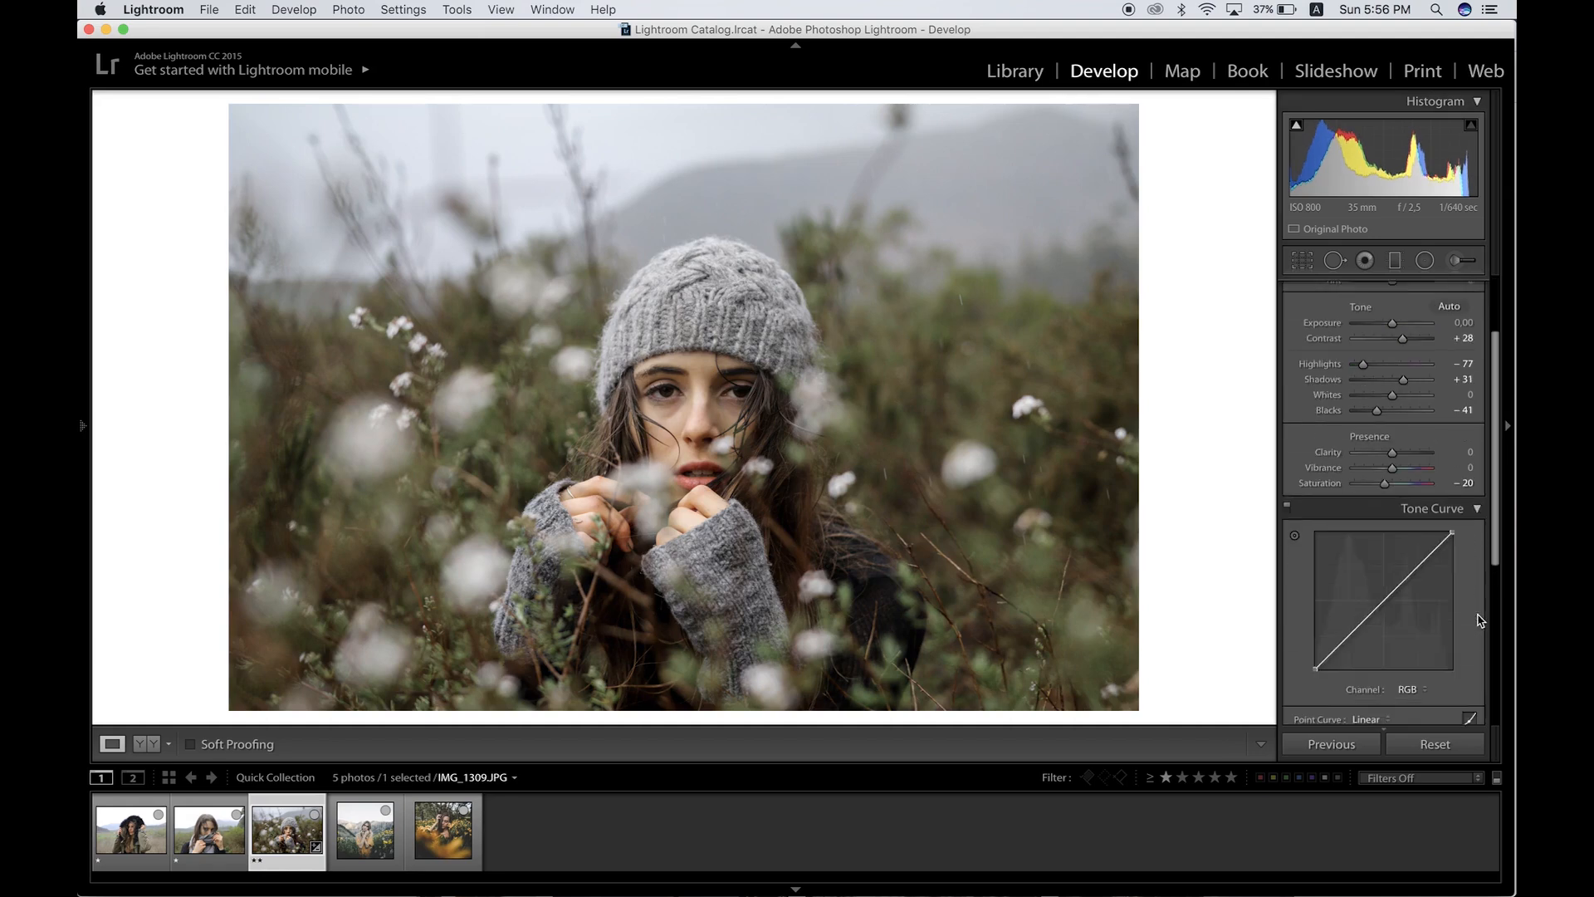
Step: Add two points to the RGB tone curve and pull its top endpoint down slightly
{"action": "scroll", "coordinate": [1431, 566], "scroll_direction": "down", "scroll_amount": 2}
{"action": "scroll", "coordinate": [1431, 566], "scroll_direction": "down", "scroll_amount": 1}
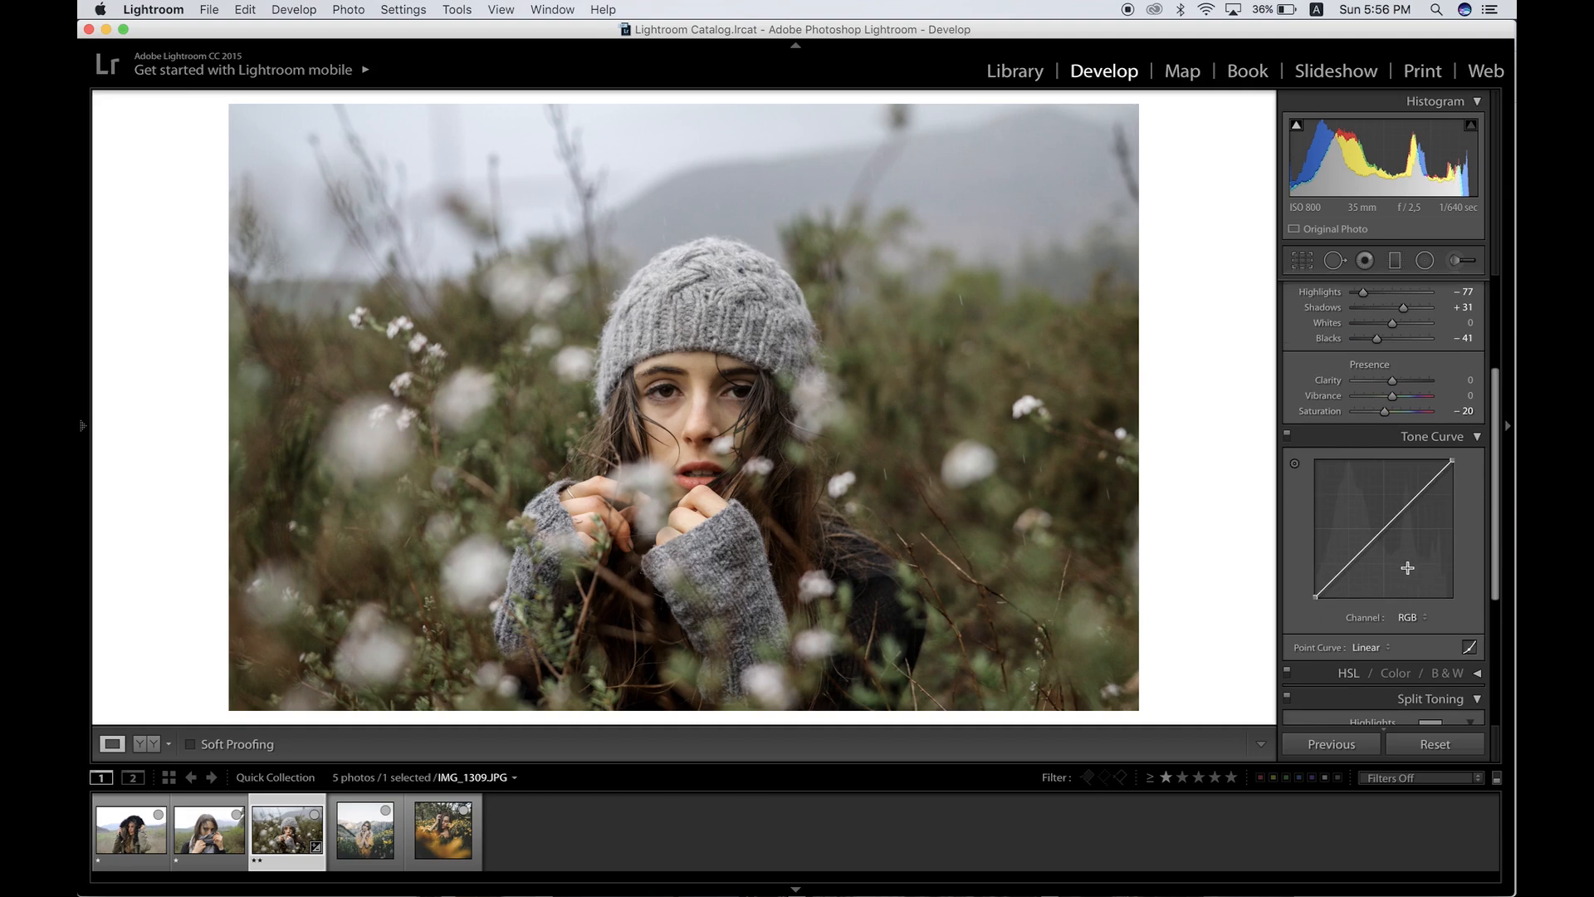
{"action": "left_click", "coordinate": [1385, 526]}
{"action": "left_click", "coordinate": [1421, 491]}
{"action": "left_click_drag", "start_coordinate": [1452, 460], "coordinate": [1451, 472]}
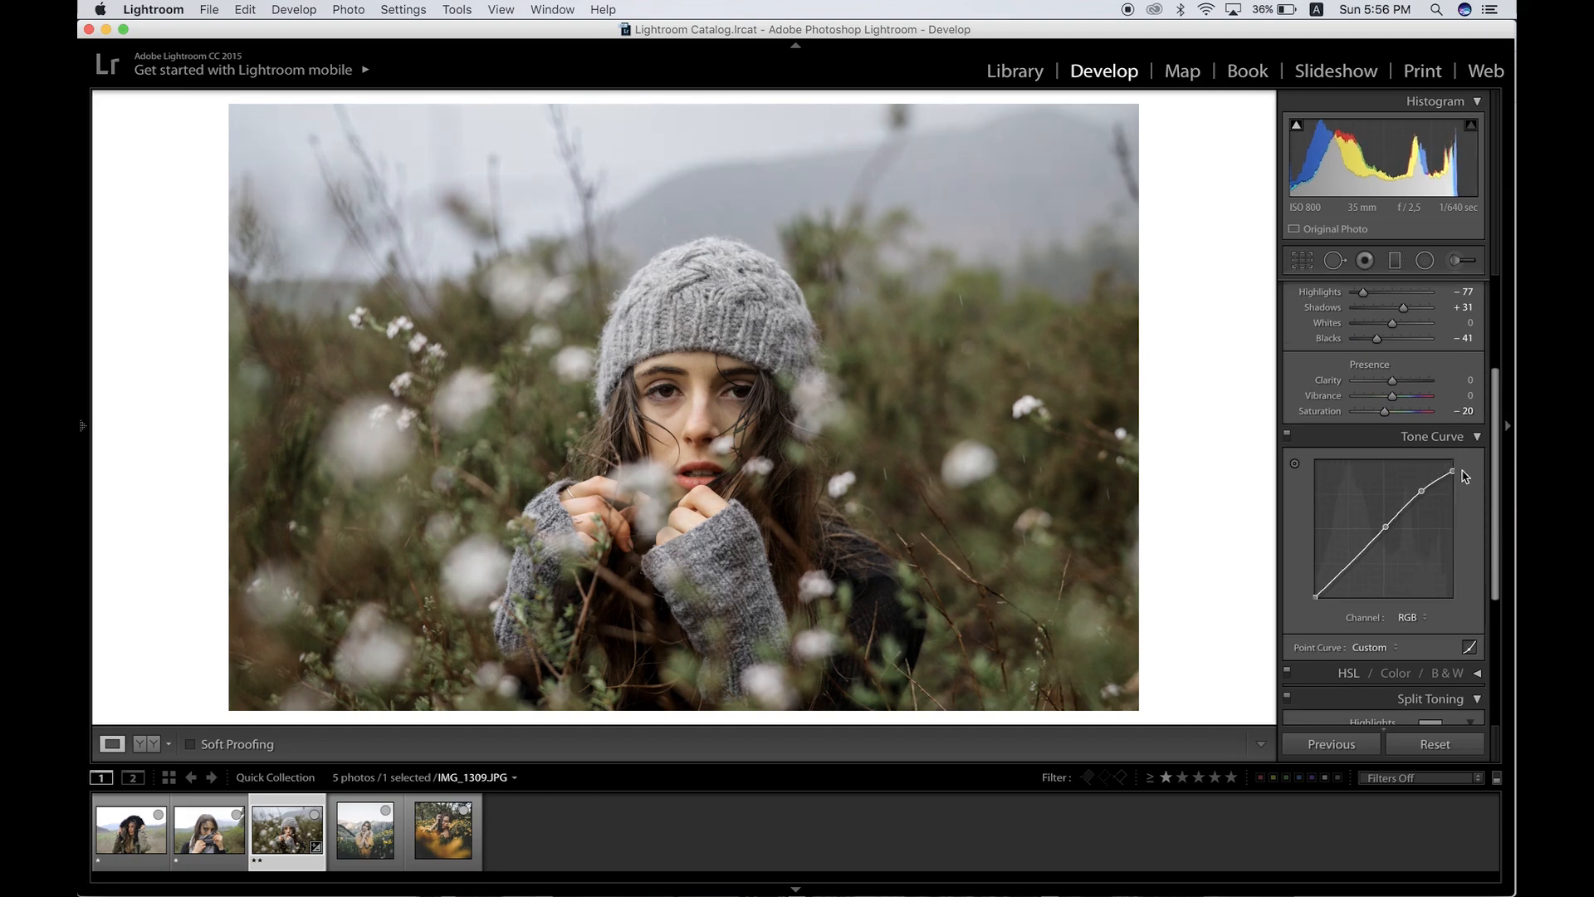
Step: Shape an S-curve by adding a shadow point, lifting the black endpoint and moving the upper point
{"action": "key", "text": "Right"}
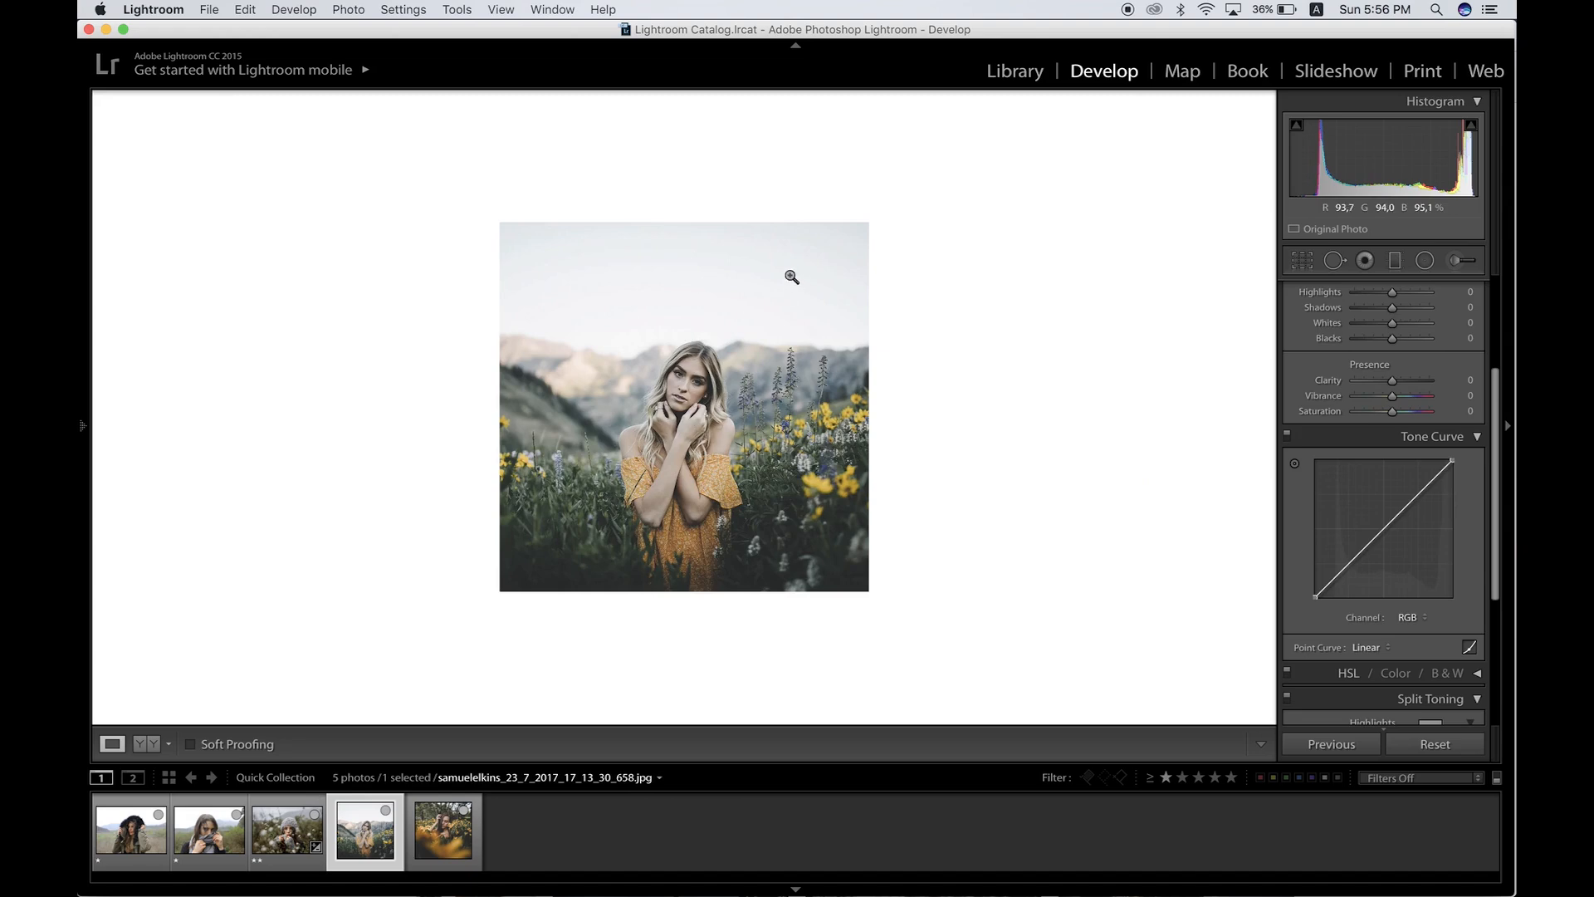
{"action": "key", "text": "Left"}
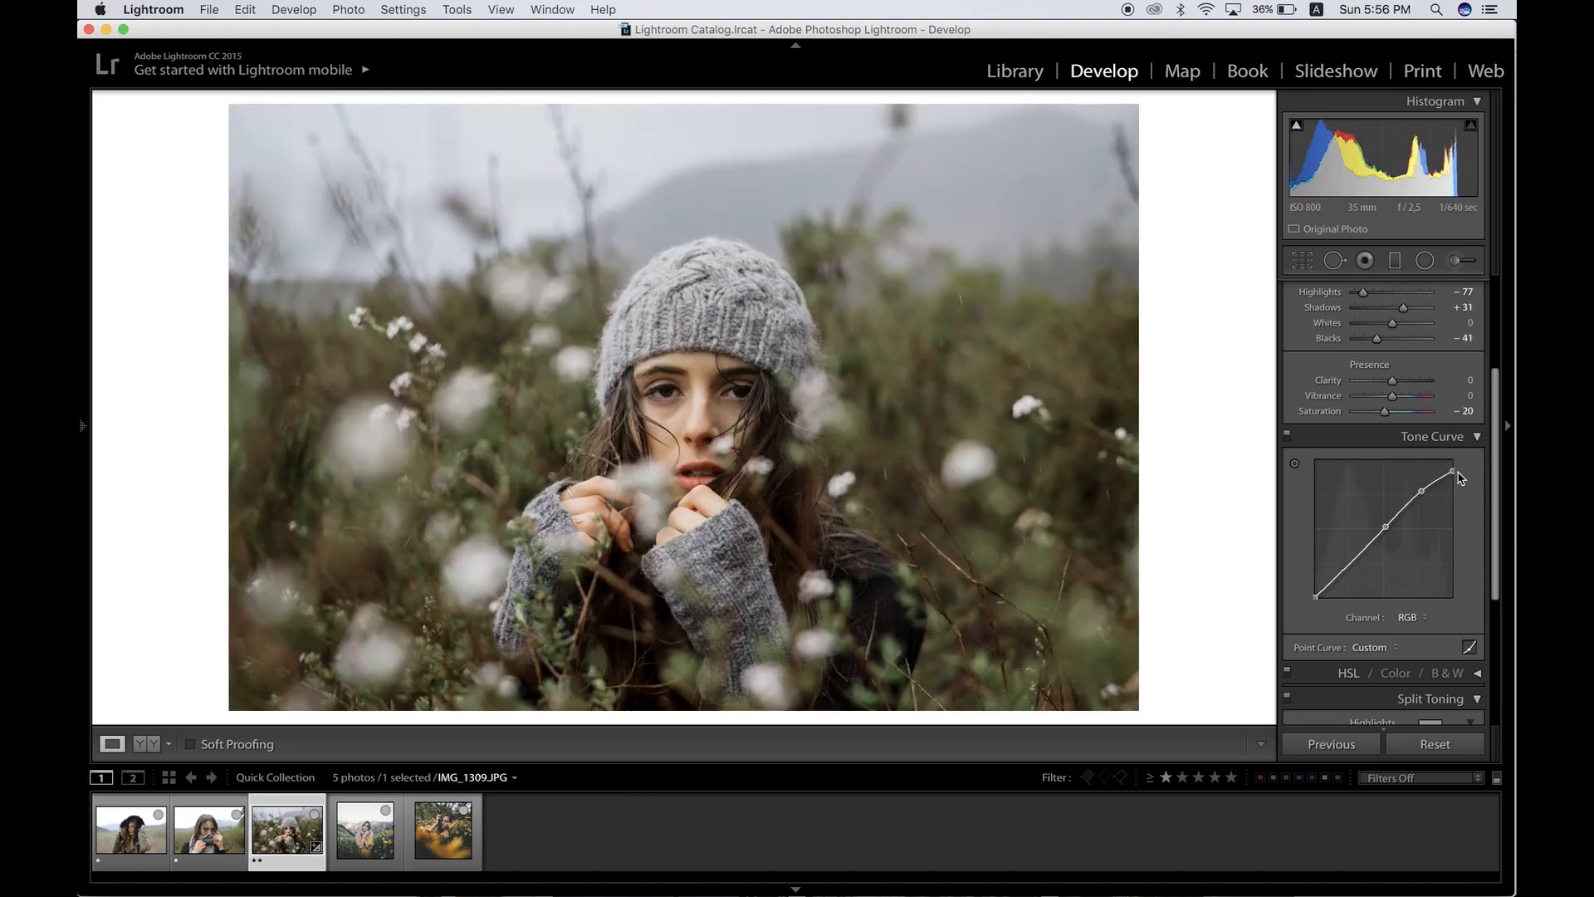
{"action": "left_click", "coordinate": [1344, 568]}
{"action": "left_click_drag", "start_coordinate": [1315, 596], "coordinate": [1322, 585]}
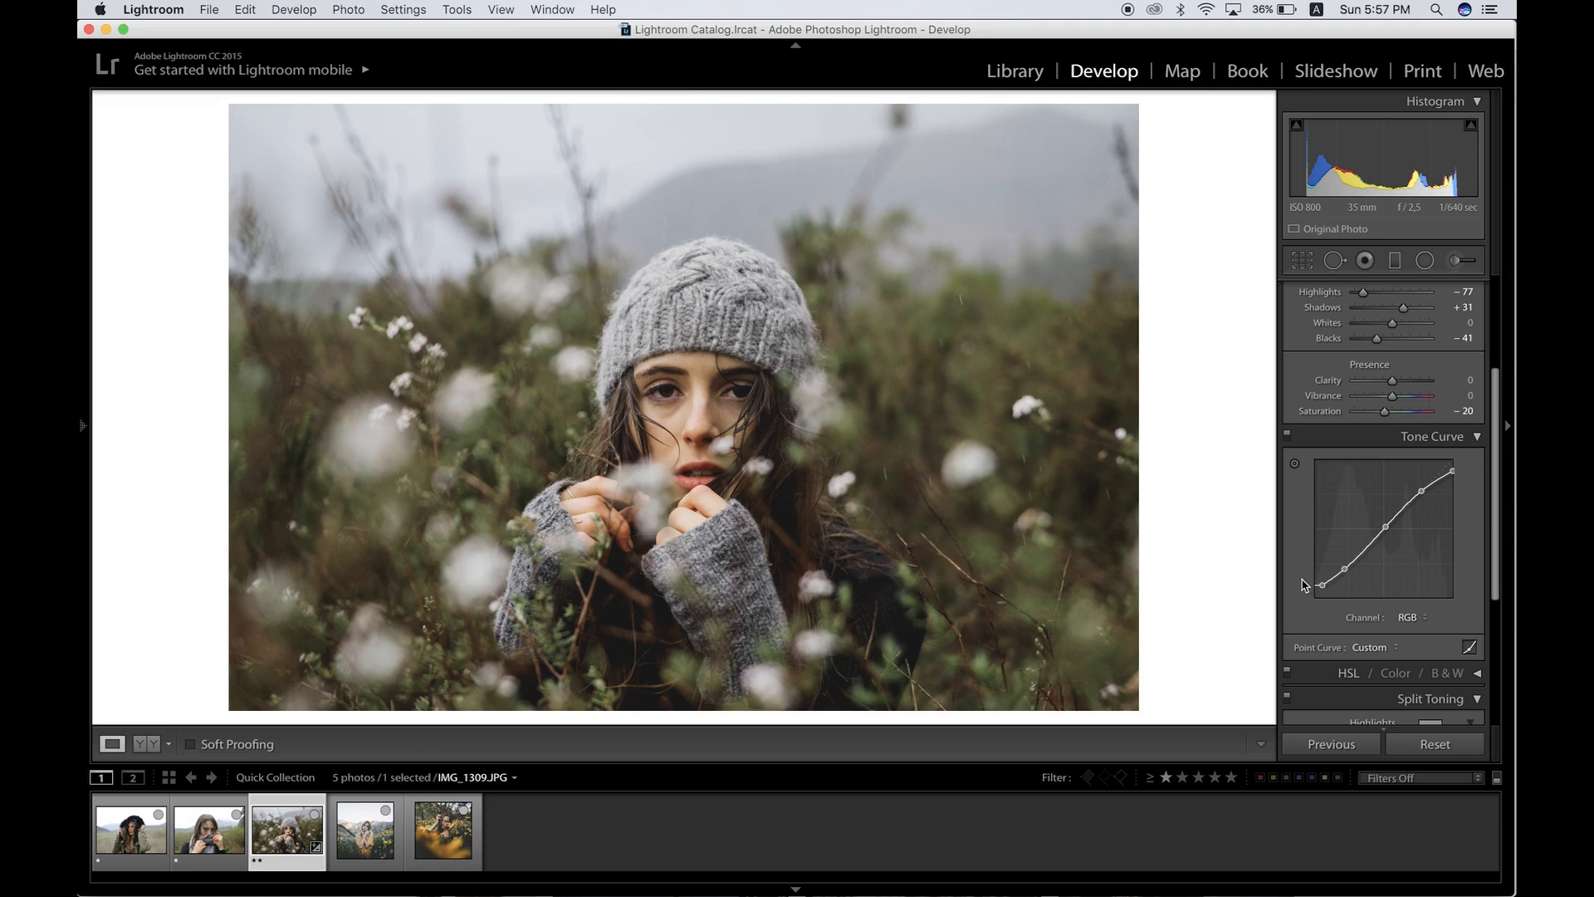
{"action": "mouse_move", "coordinate": [1321, 584]}
{"action": "left_mouse_down"}
{"action": "mouse_move", "coordinate": [1349, 566]}
{"action": "mouse_move", "coordinate": [1322, 581]}
{"action": "left_mouse_up"}
{"action": "left_click_drag", "start_coordinate": [1421, 491], "coordinate": [1402, 498]}
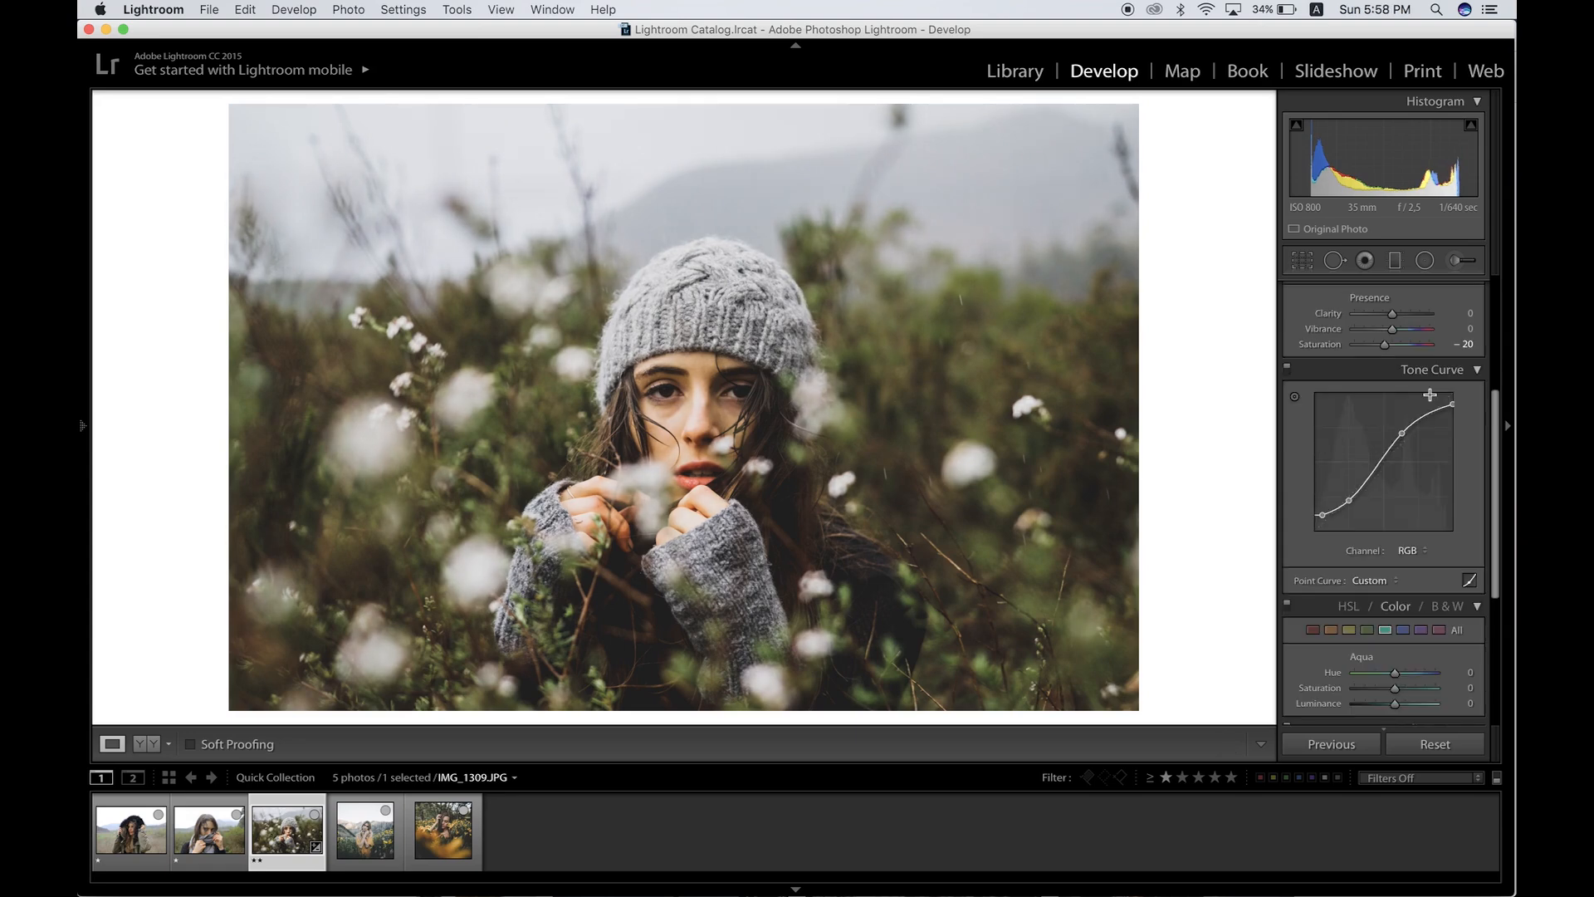
Step: Lower the Green saturation to -67 in the HSL color section
{"action": "scroll", "coordinate": [1429, 395], "scroll_direction": "down", "scroll_amount": 5}
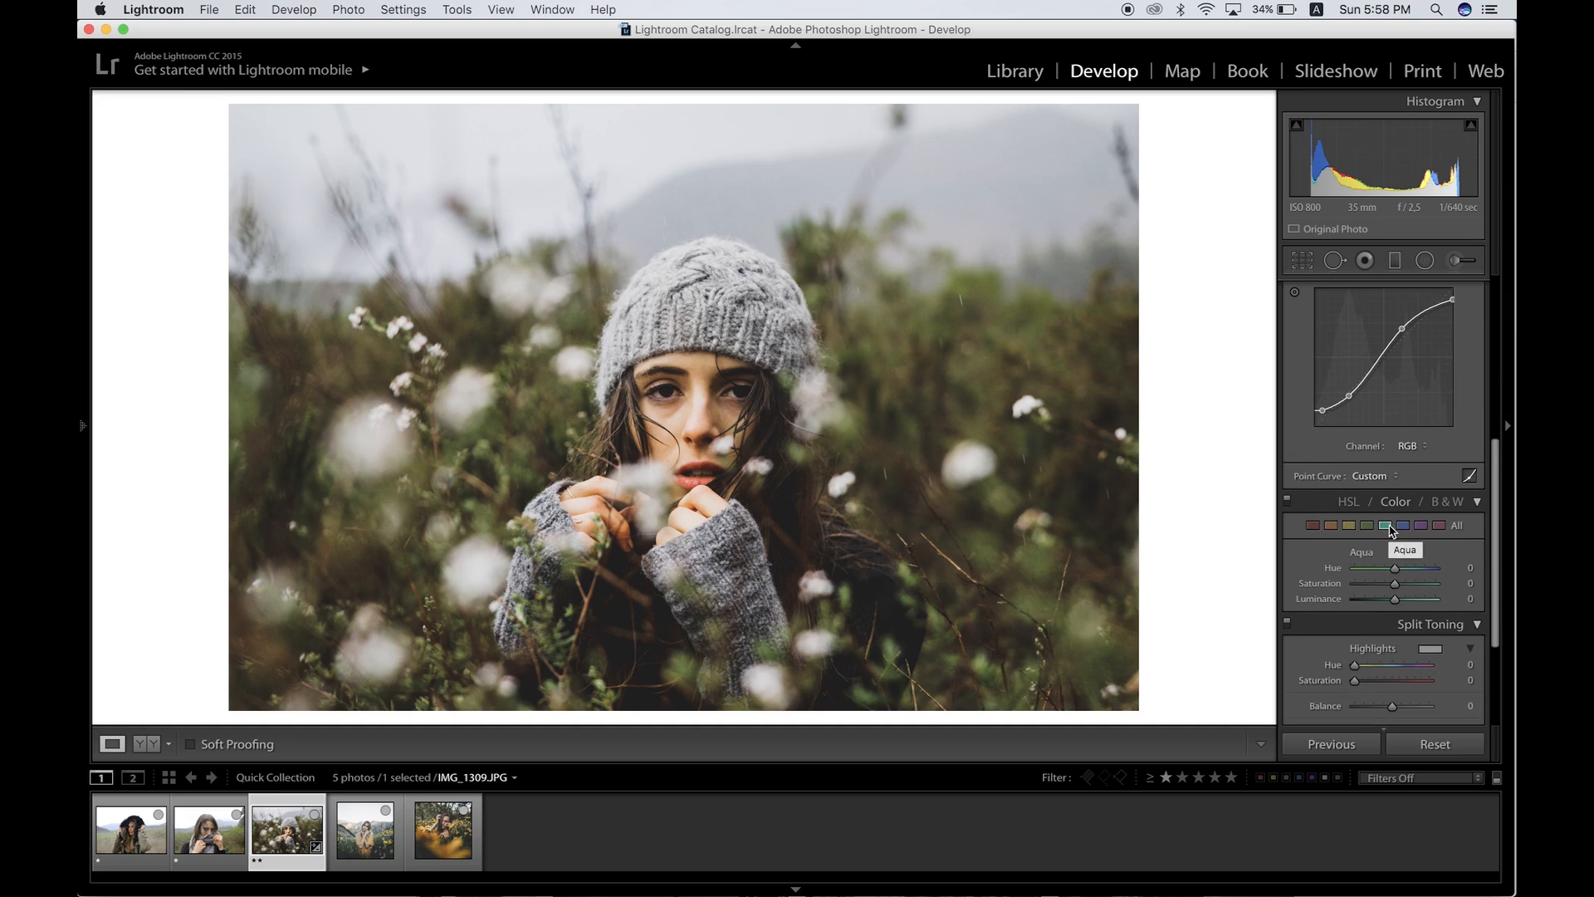
{"action": "left_click", "coordinate": [1366, 524]}
{"action": "left_click", "coordinate": [1374, 585]}
{"action": "left_click_drag", "start_coordinate": [1374, 583], "coordinate": [1368, 584]}
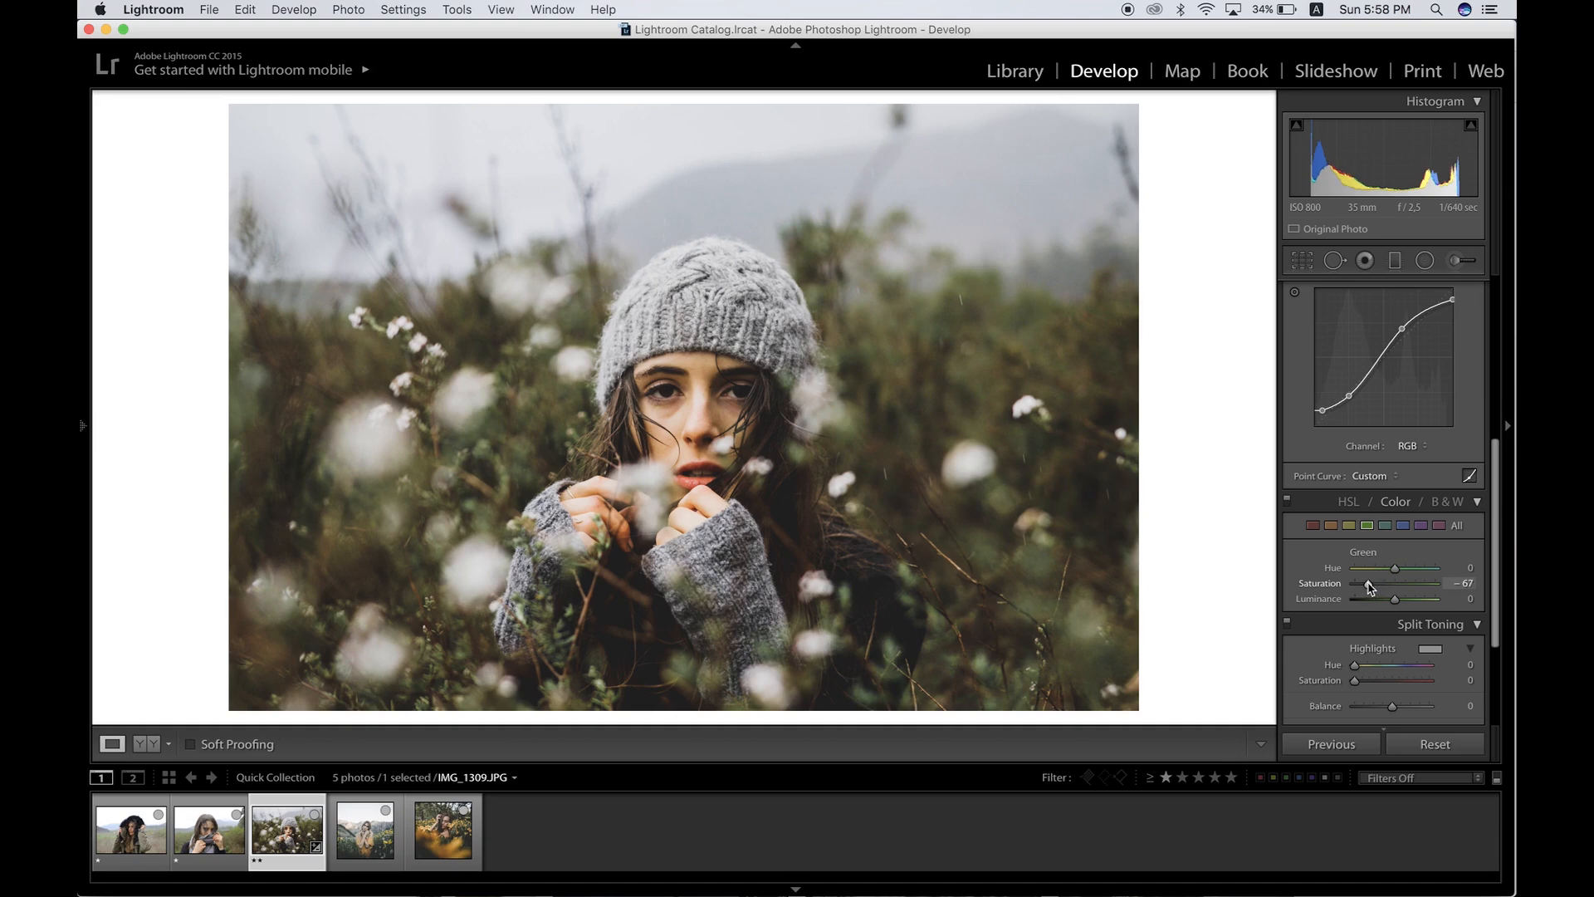
Step: Increase the Yellow hue in the HSL Hue section
{"action": "scroll", "coordinate": [1397, 540], "scroll_direction": "down", "scroll_amount": 2}
{"action": "left_click", "coordinate": [1349, 428]}
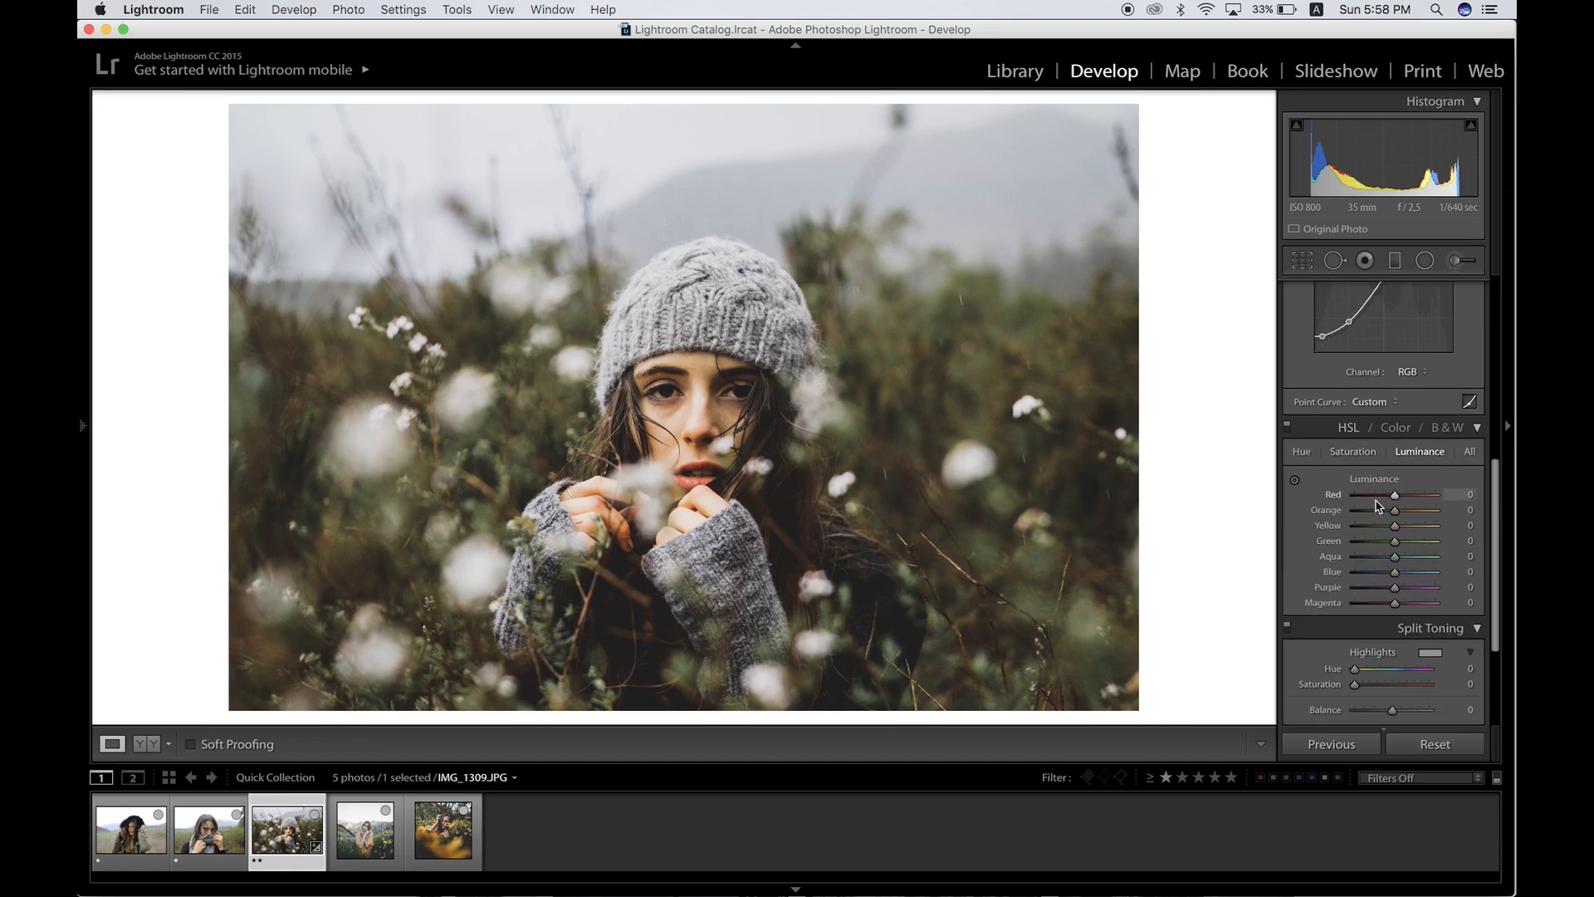
{"action": "left_click", "coordinate": [1311, 456]}
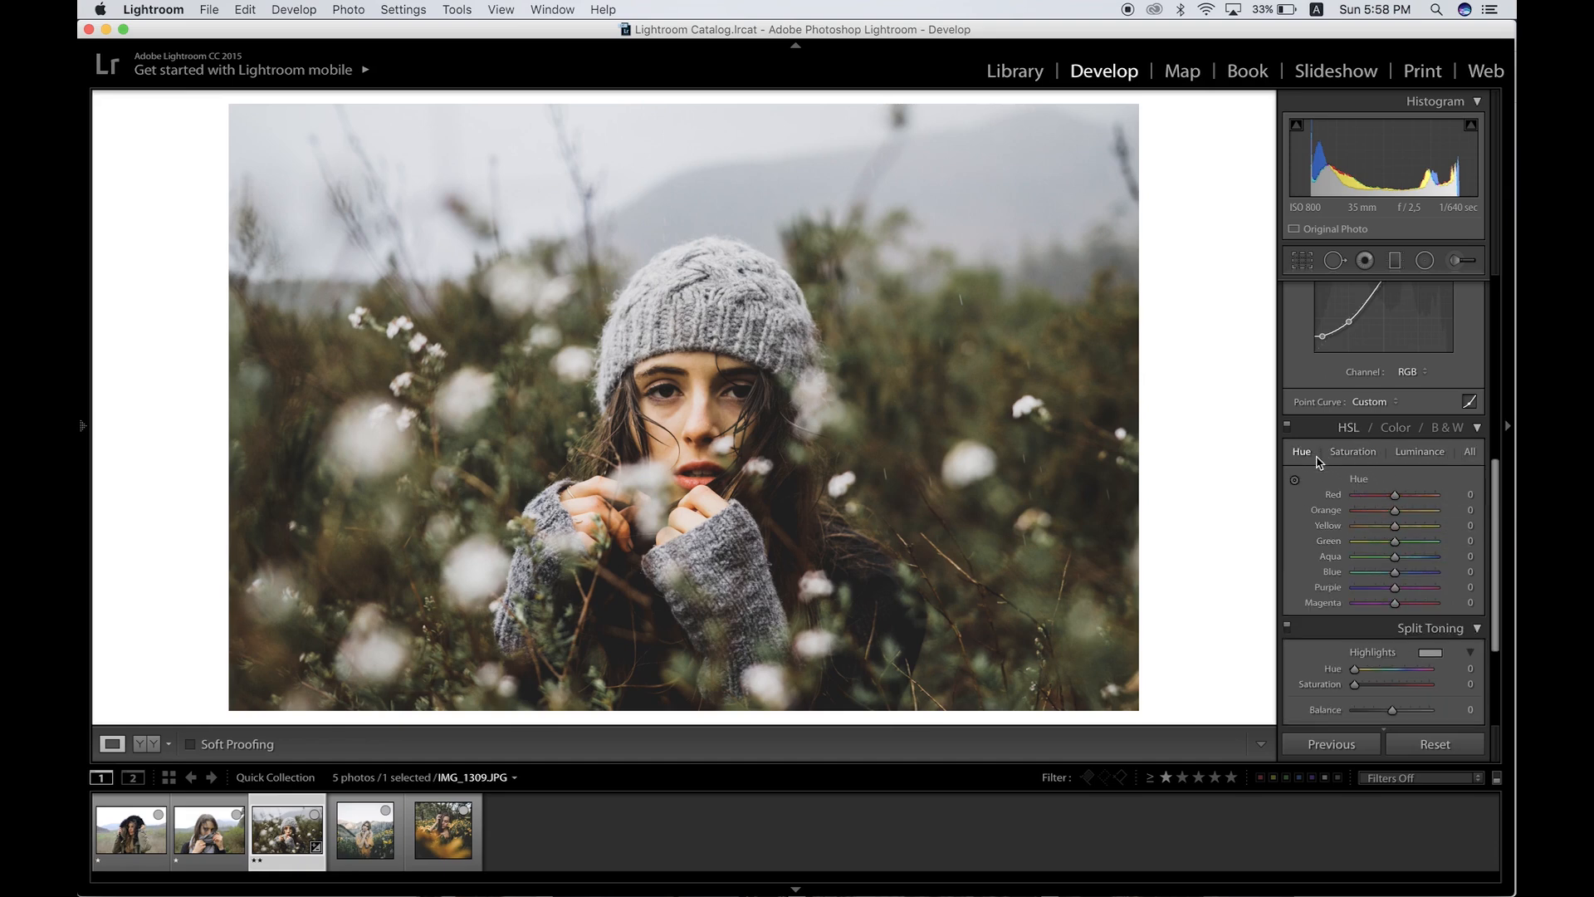
{"action": "left_click_drag", "start_coordinate": [1395, 526], "coordinate": [1411, 528]}
{"action": "left_click_drag", "start_coordinate": [1411, 529], "coordinate": [1408, 528]}
Step: Desaturate Orange to -23, Yellow to -37 and Aqua to -48, and lower Blue saturation
{"action": "left_click", "coordinate": [1353, 452]}
{"action": "left_click", "coordinate": [1383, 512]}
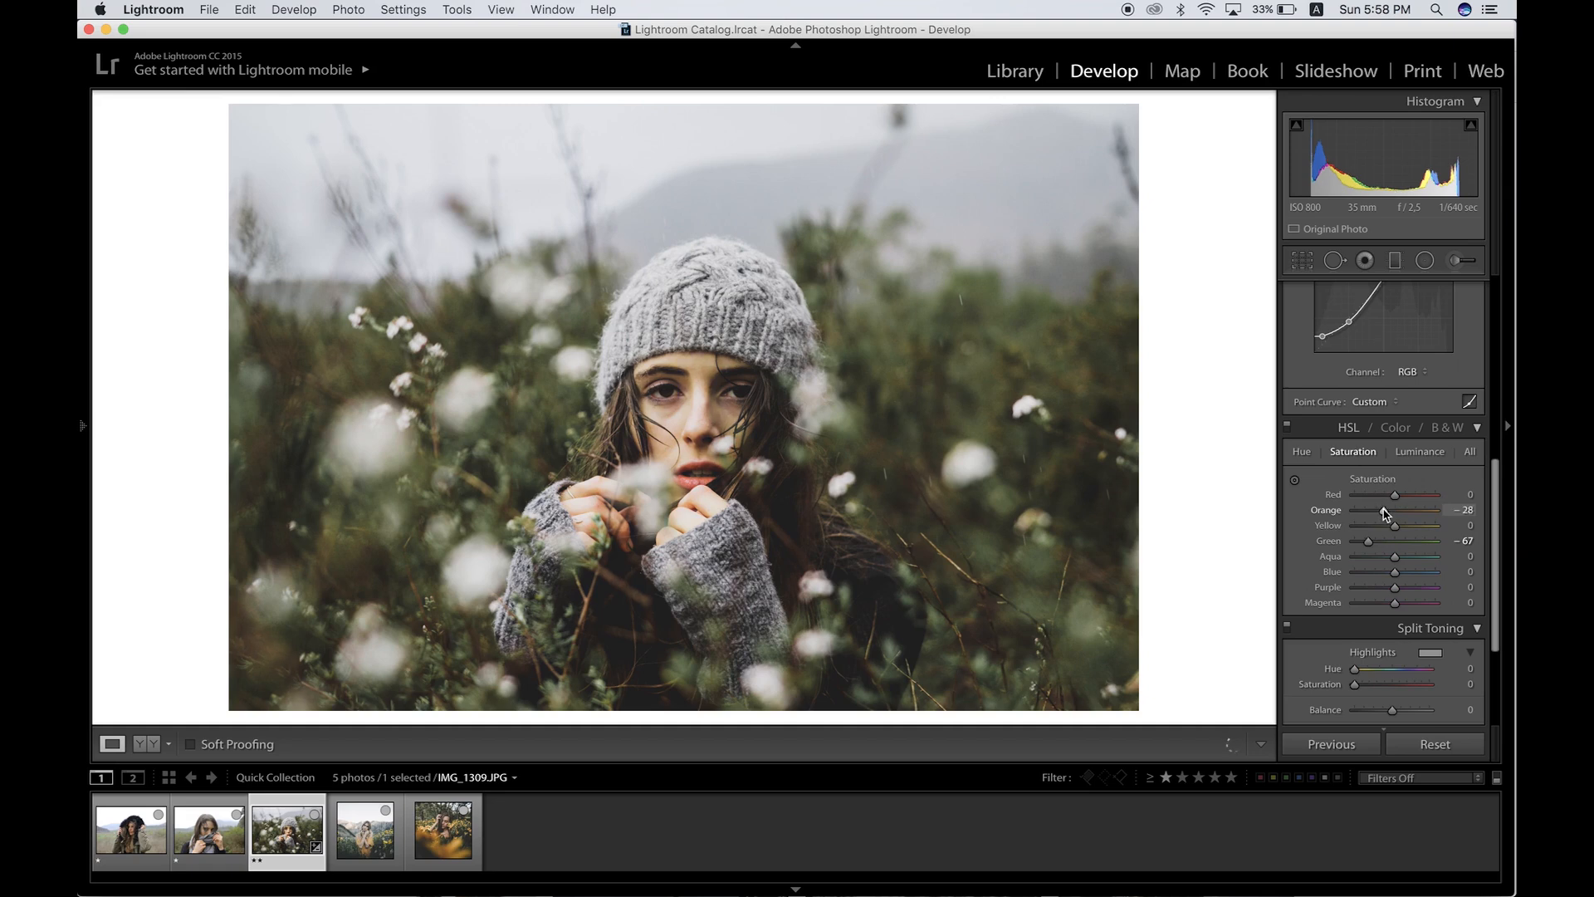
{"action": "left_click_drag", "start_coordinate": [1394, 525], "coordinate": [1381, 528]}
{"action": "left_click", "coordinate": [1376, 560]}
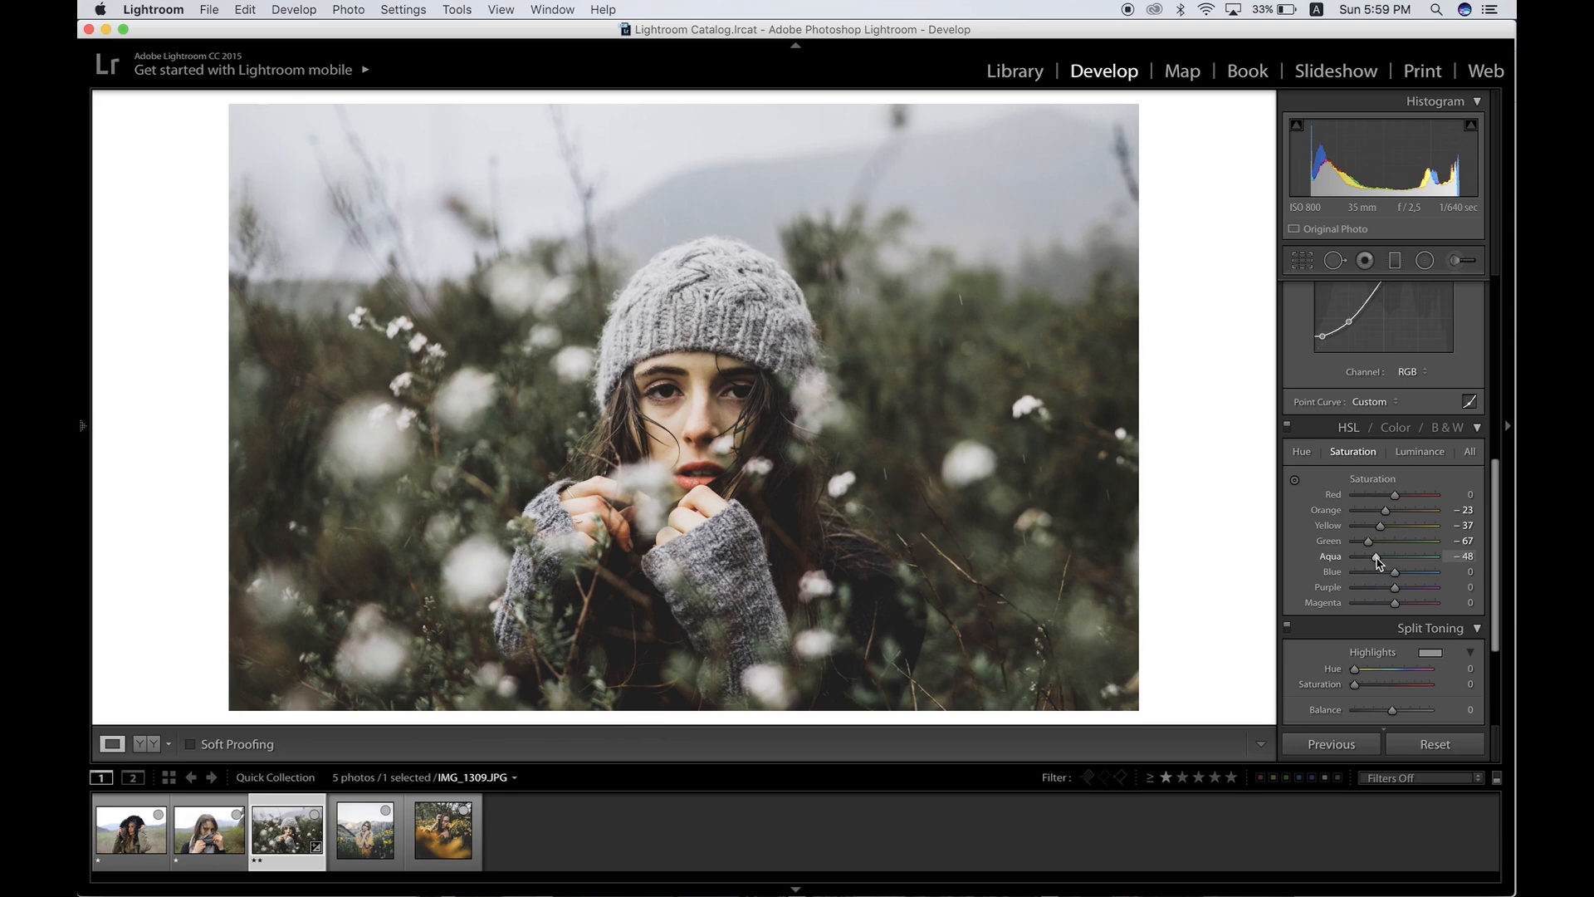
{"action": "left_click", "coordinate": [1374, 572]}
{"action": "left_click_drag", "start_coordinate": [1376, 573], "coordinate": [1382, 567]}
Step: Set Red luminance to +13 and Green luminance to +29
{"action": "left_click", "coordinate": [1421, 453]}
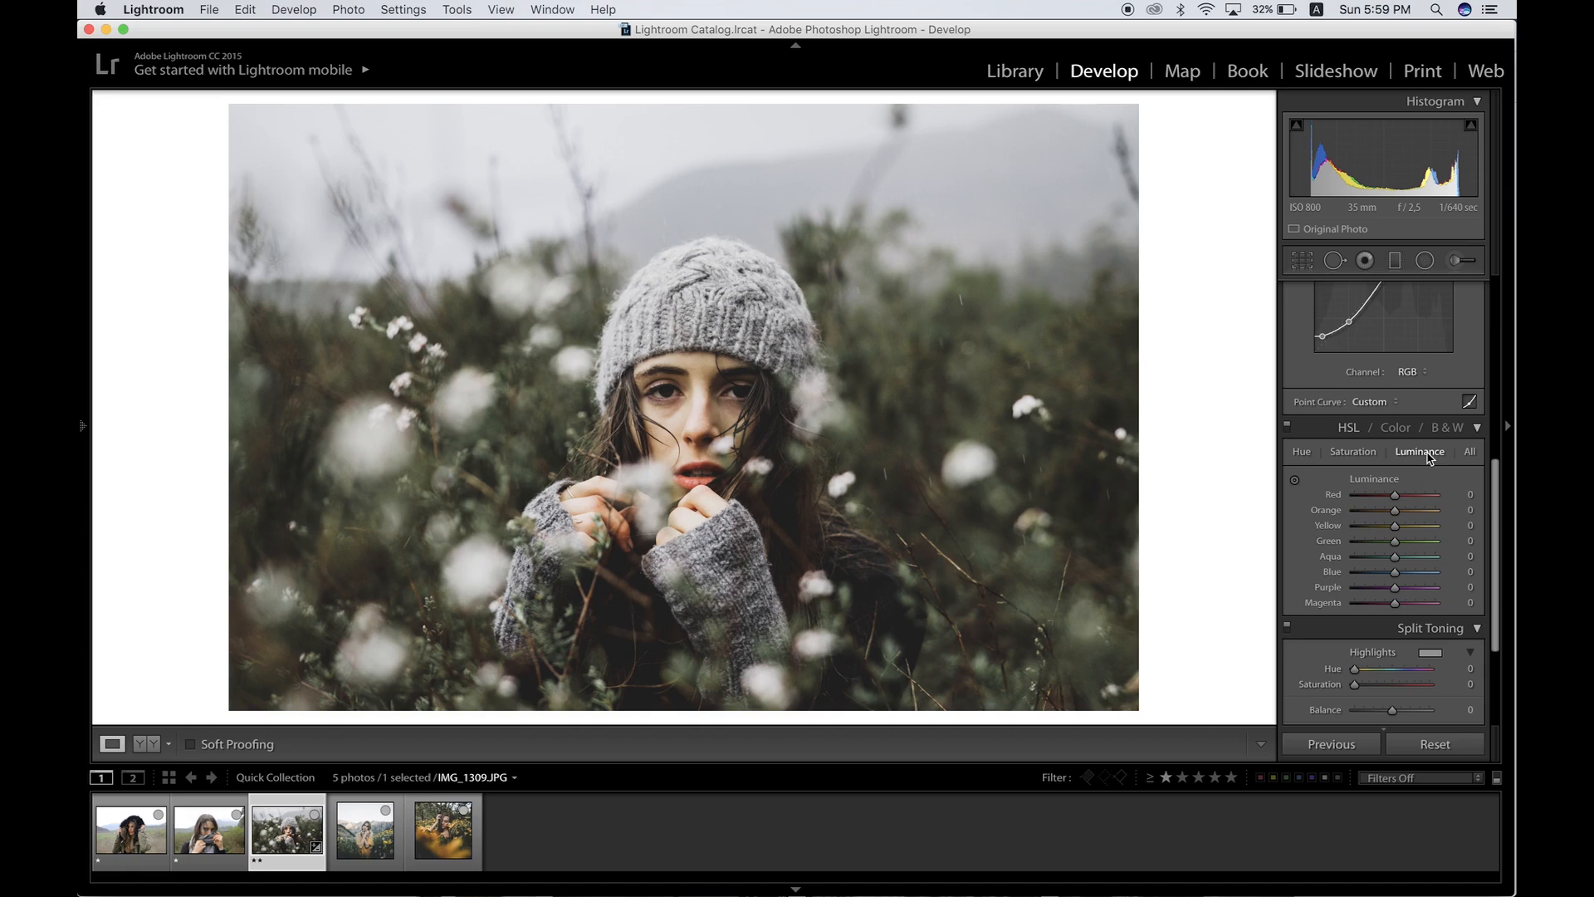
{"action": "left_click", "coordinate": [1395, 495]}
{"action": "left_click_drag", "start_coordinate": [1396, 498], "coordinate": [1363, 497]}
{"action": "double_click", "coordinate": [1362, 497]}
{"action": "left_click_drag", "start_coordinate": [1365, 500], "coordinate": [1402, 502]}
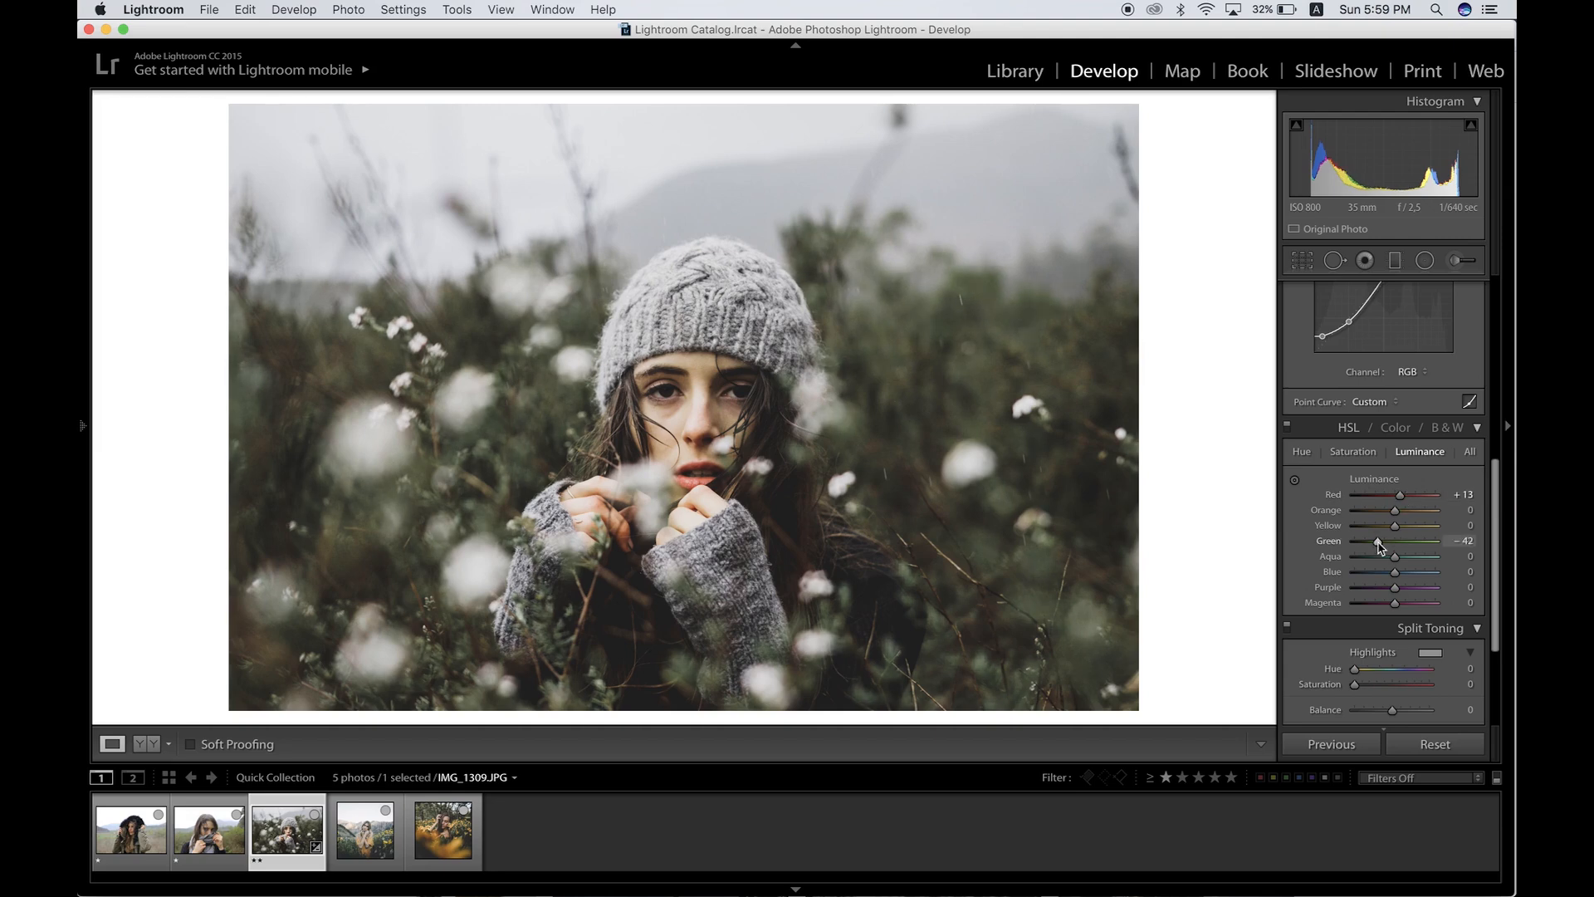
{"action": "mouse_move", "coordinate": [1395, 543]}
{"action": "left_mouse_down"}
{"action": "mouse_move", "coordinate": [1446, 552]}
{"action": "mouse_move", "coordinate": [1409, 550]}
{"action": "left_mouse_up"}
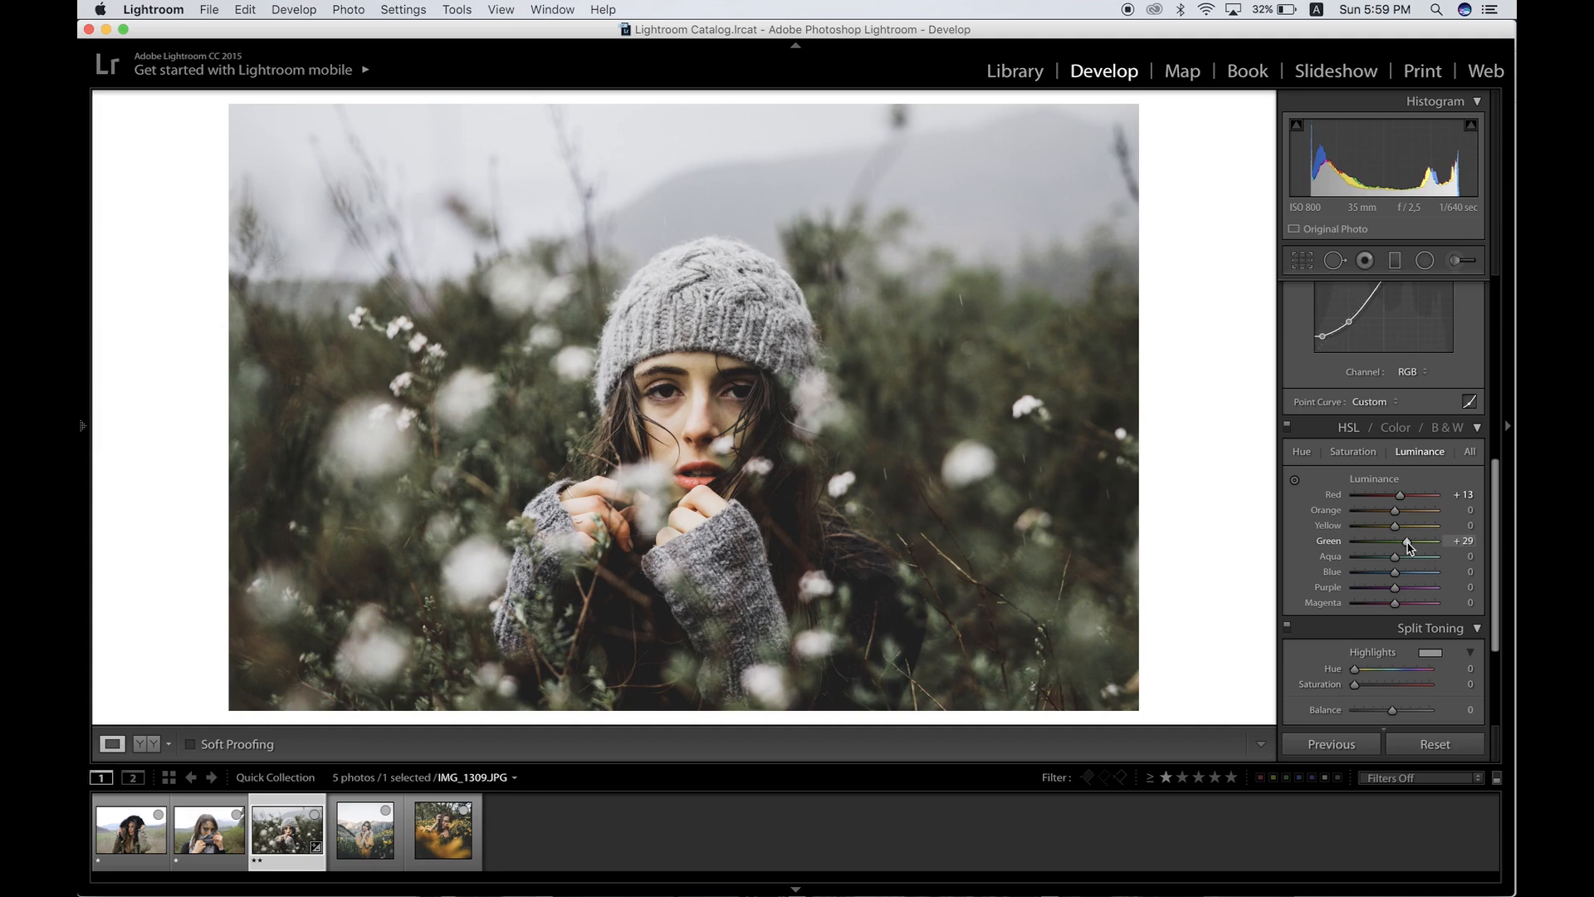
Step: Set Yellow luminance to +10, Green luminance to +34 and Blue luminance to +64
{"action": "left_click_drag", "start_coordinate": [1409, 548], "coordinate": [1398, 527]}
{"action": "left_click_drag", "start_coordinate": [1400, 530], "coordinate": [1403, 531]}
{"action": "left_click_drag", "start_coordinate": [1403, 575], "coordinate": [1422, 574]}
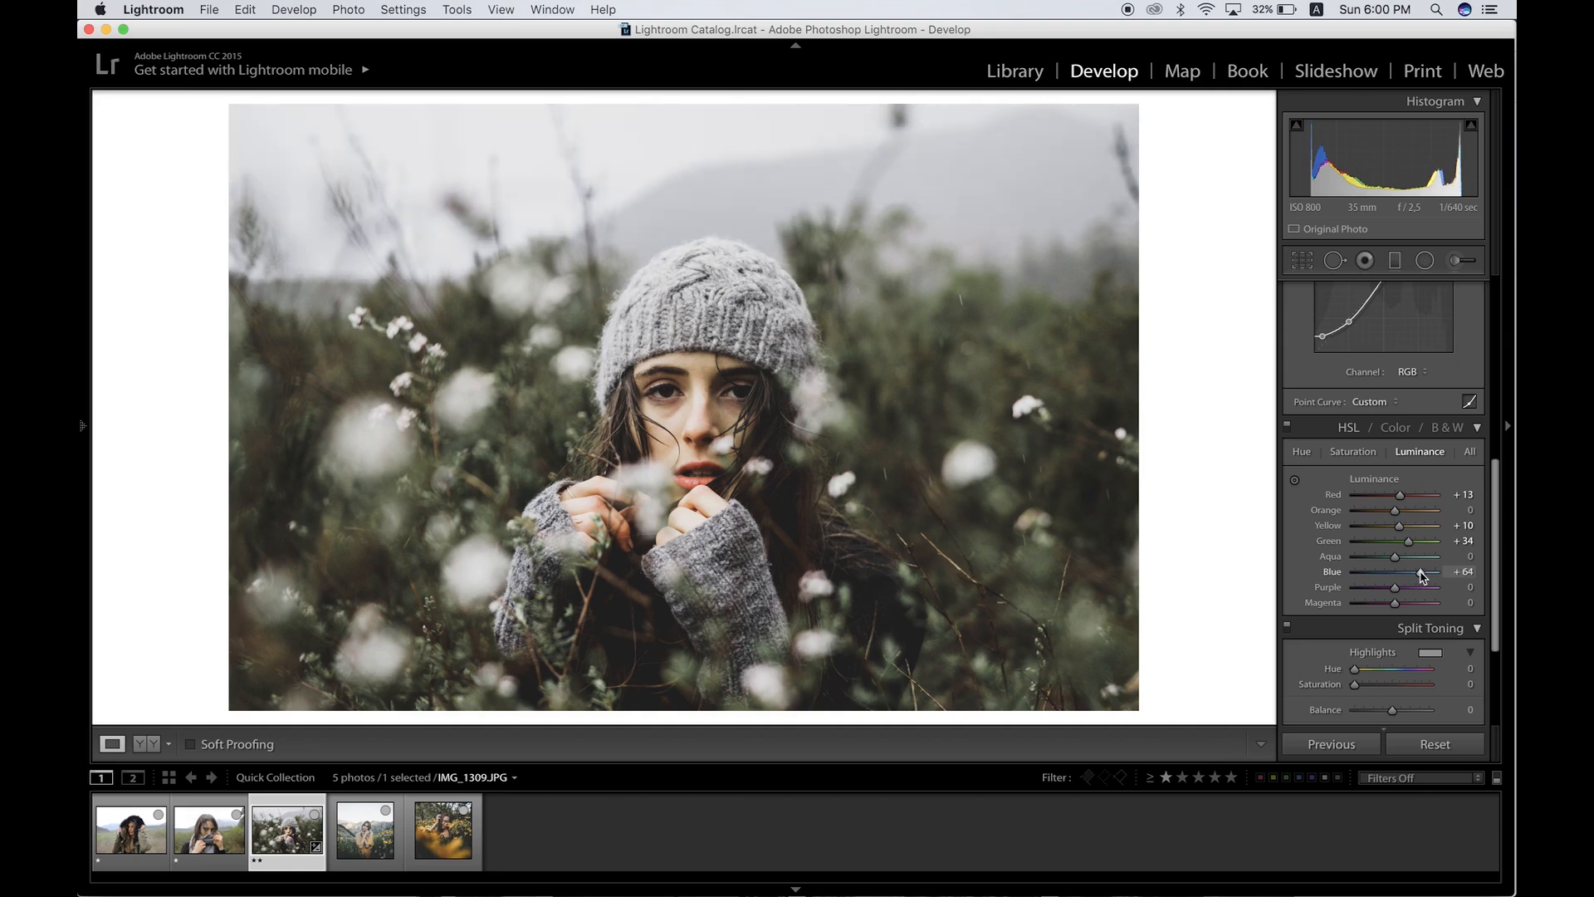
Step: Compare the edited portrait with the Sam Elkins reference photo
{"action": "scroll", "coordinate": [1422, 574], "scroll_direction": "down", "scroll_amount": 1}
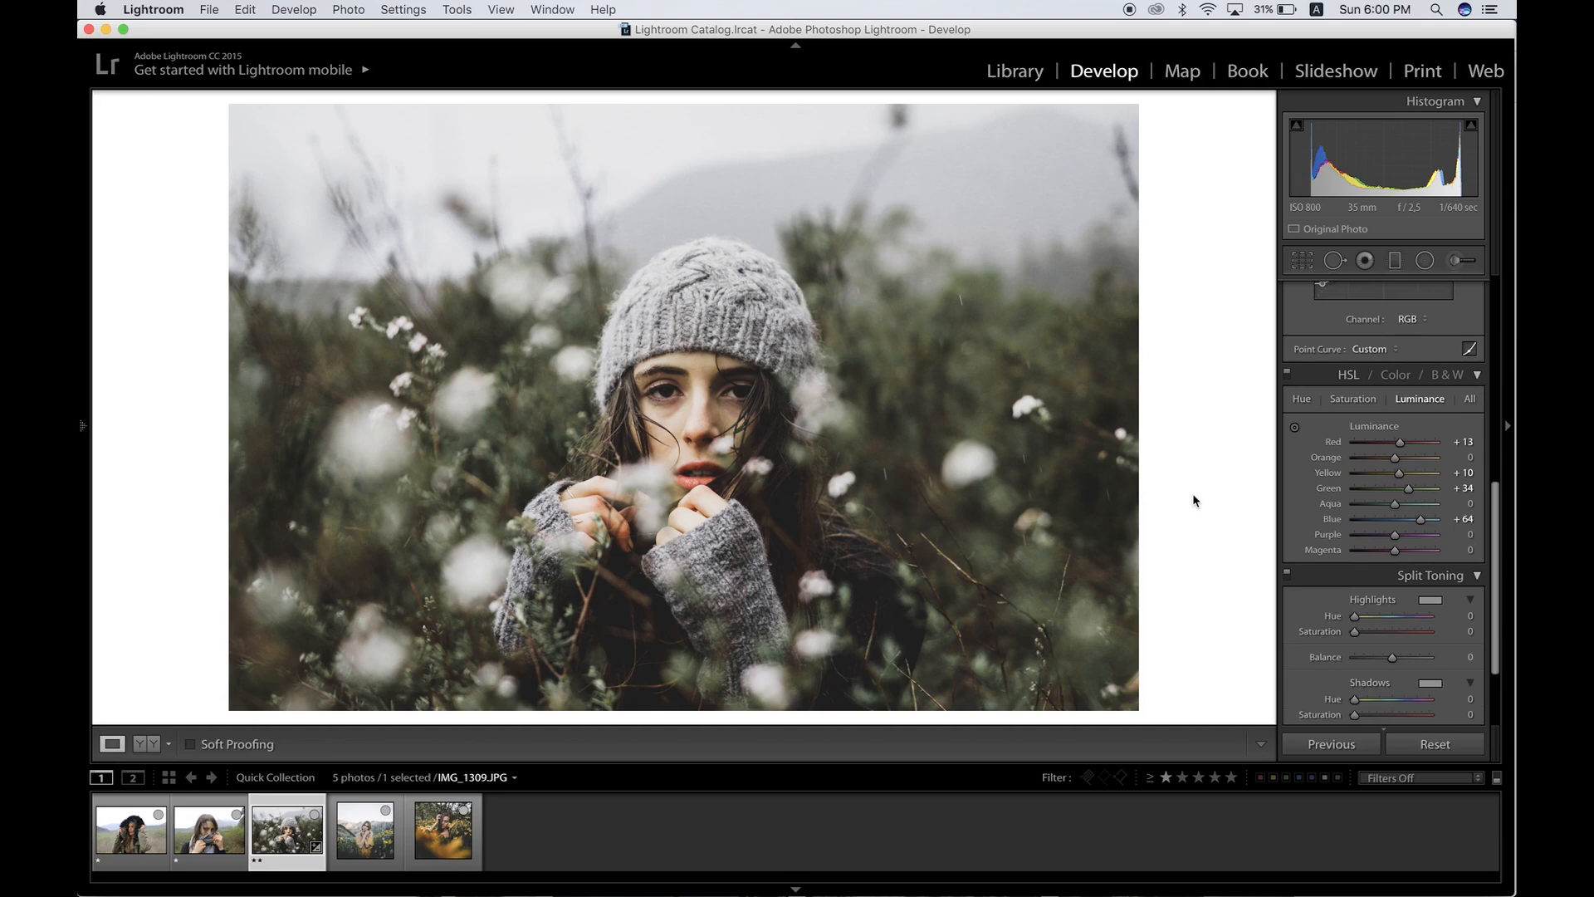
{"action": "key", "text": "Right"}
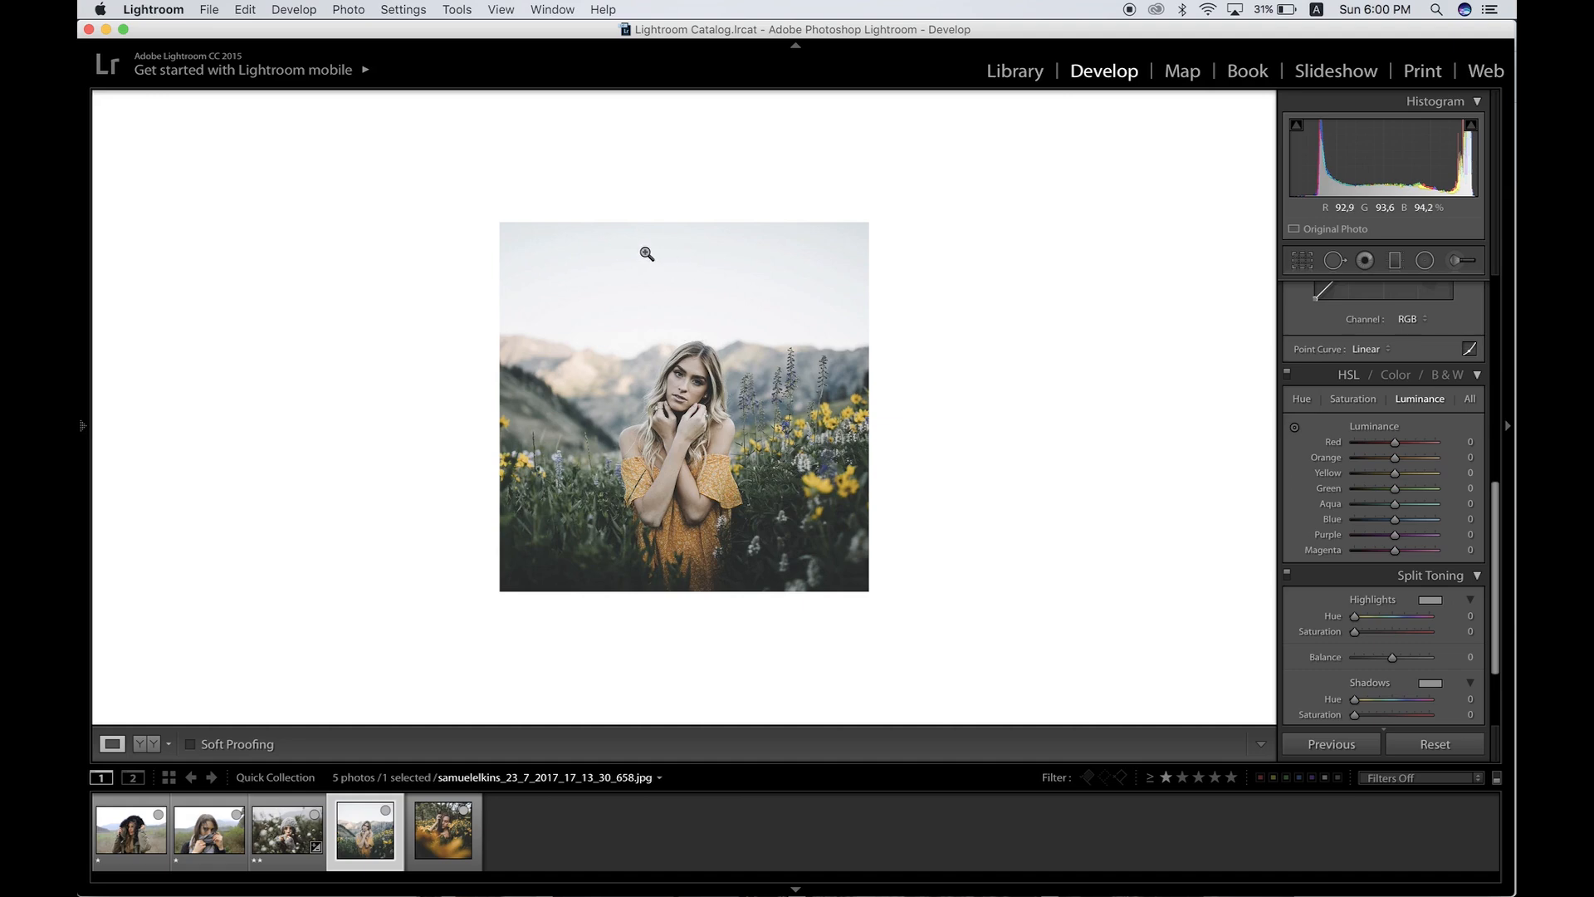
{"action": "key", "text": "Left"}
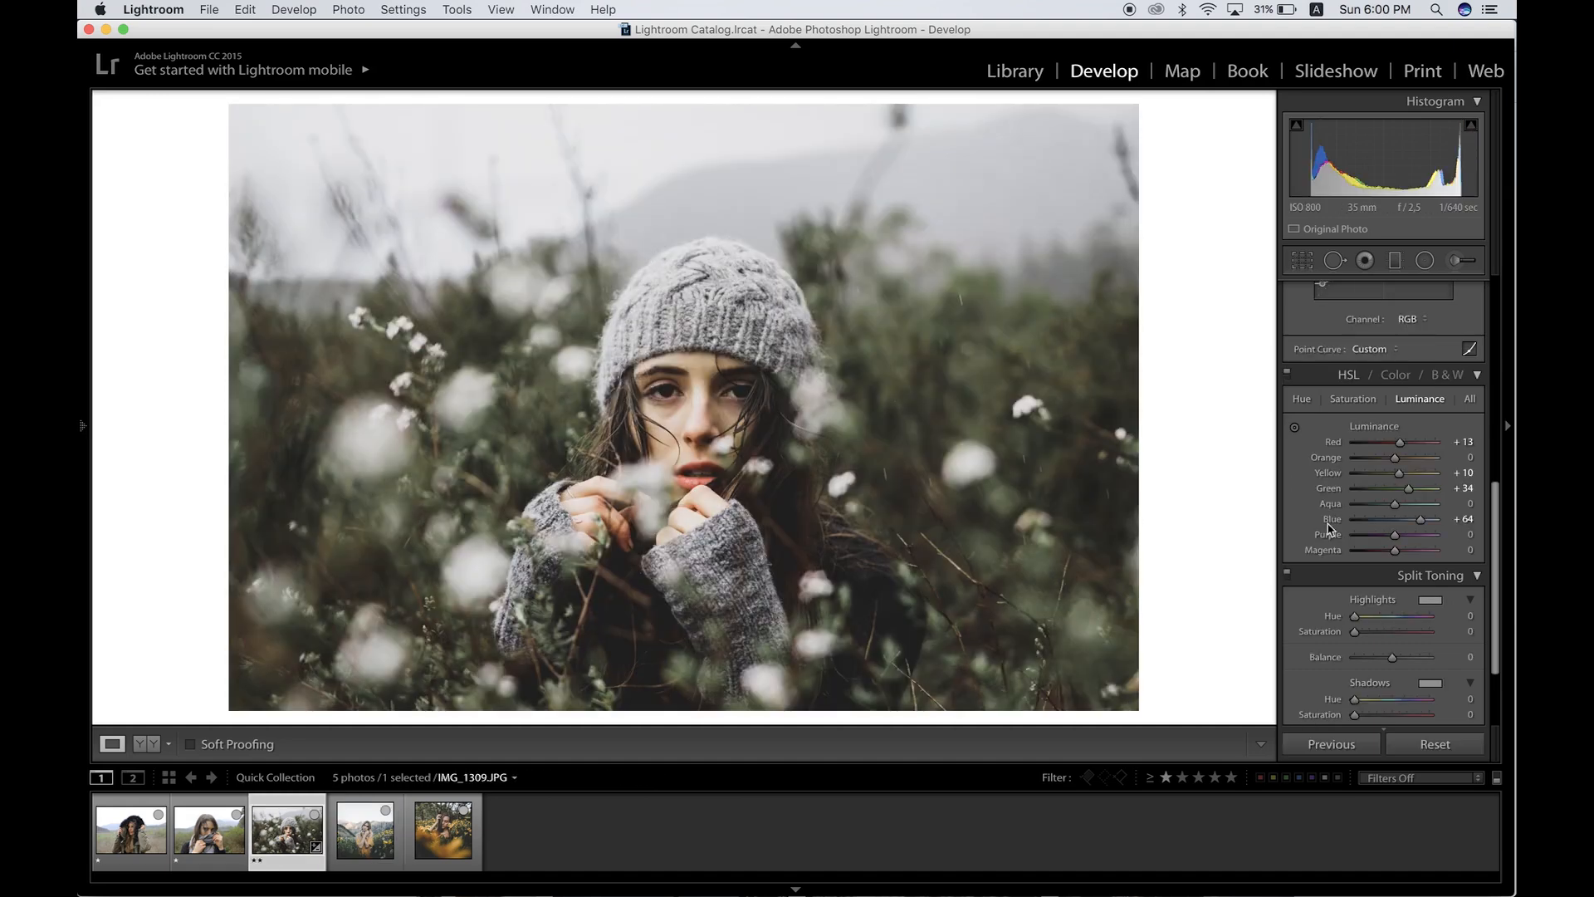
Step: Tint the split-toning highlights blue with hue 215 and saturation 6
{"action": "scroll", "coordinate": [1330, 529], "scroll_direction": "down", "scroll_amount": 2}
{"action": "left_click", "coordinate": [1430, 542]}
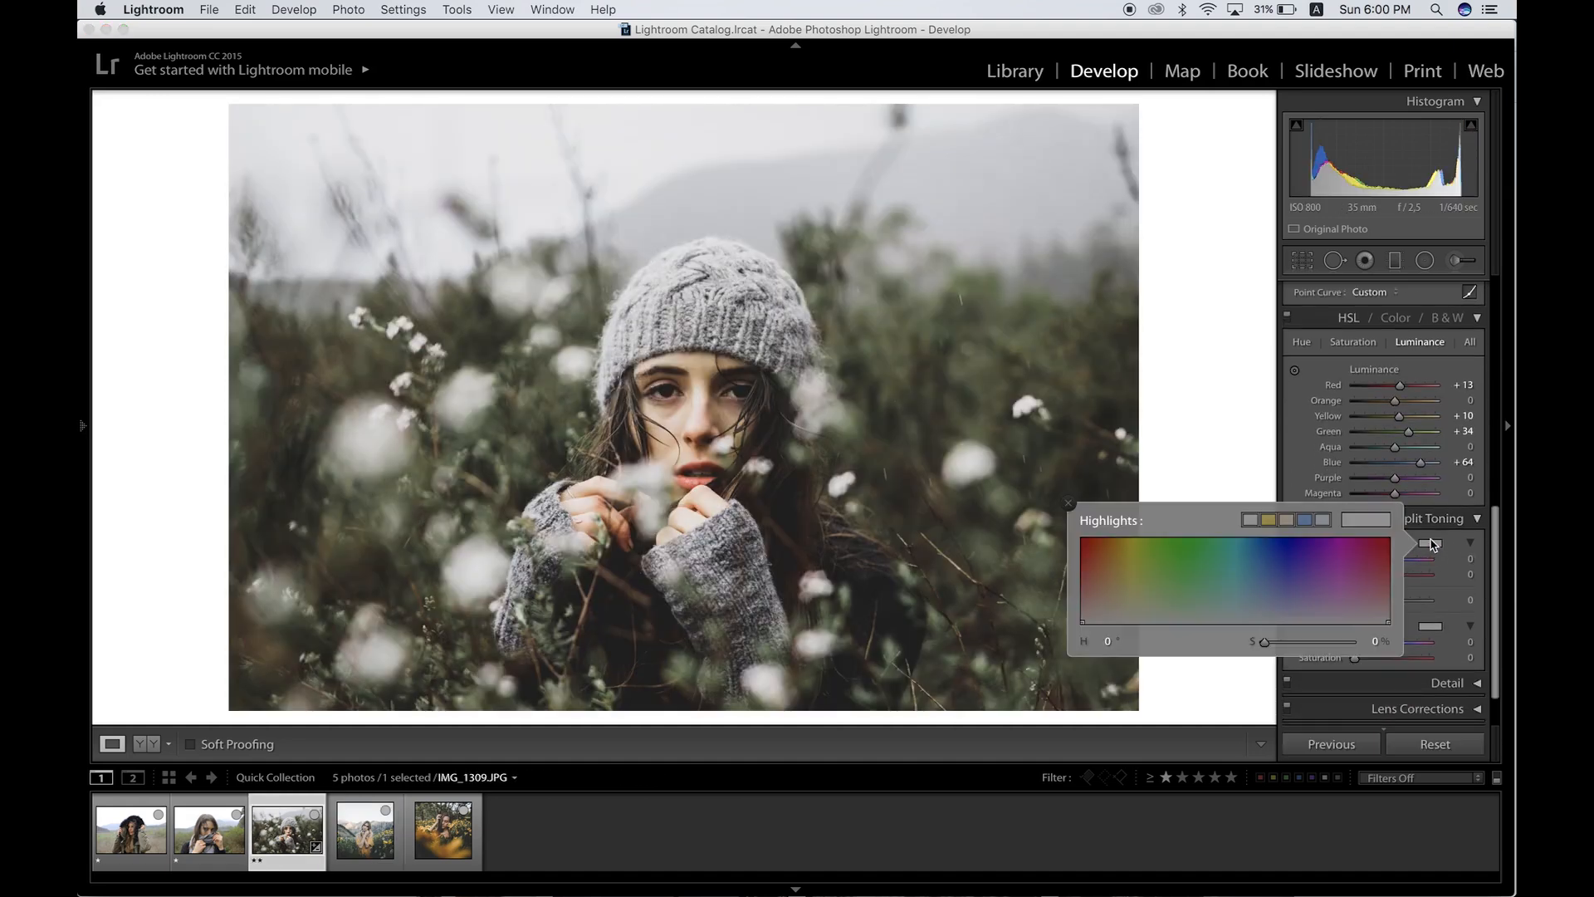
{"action": "left_click", "coordinate": [1327, 521]}
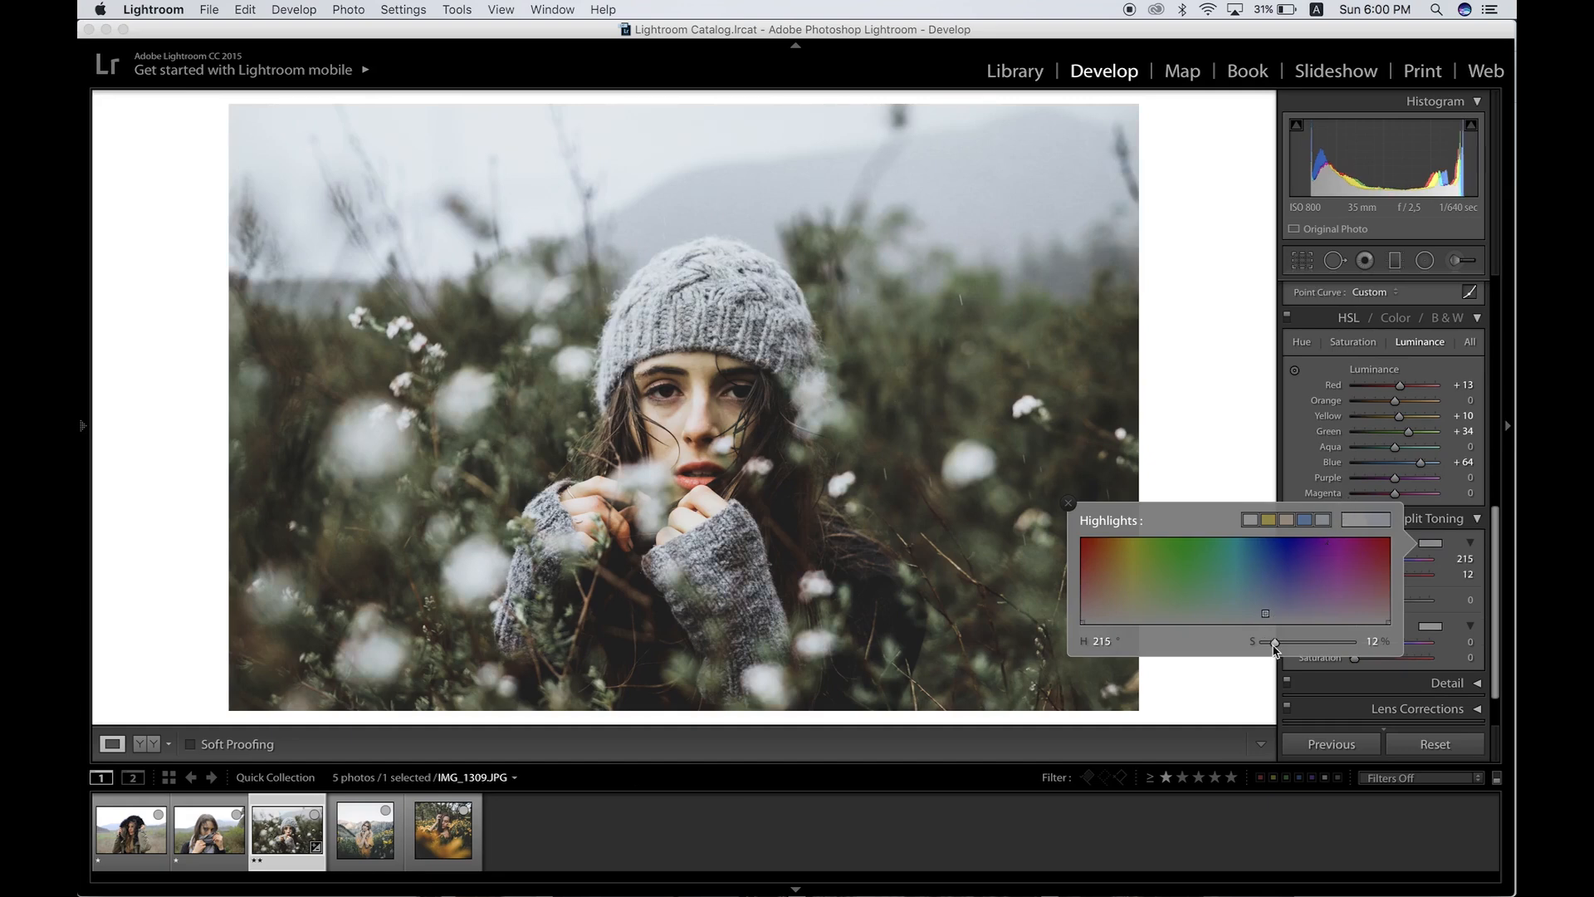
{"action": "left_click_drag", "start_coordinate": [1272, 645], "coordinate": [1267, 649]}
{"action": "left_click", "coordinate": [1069, 503]}
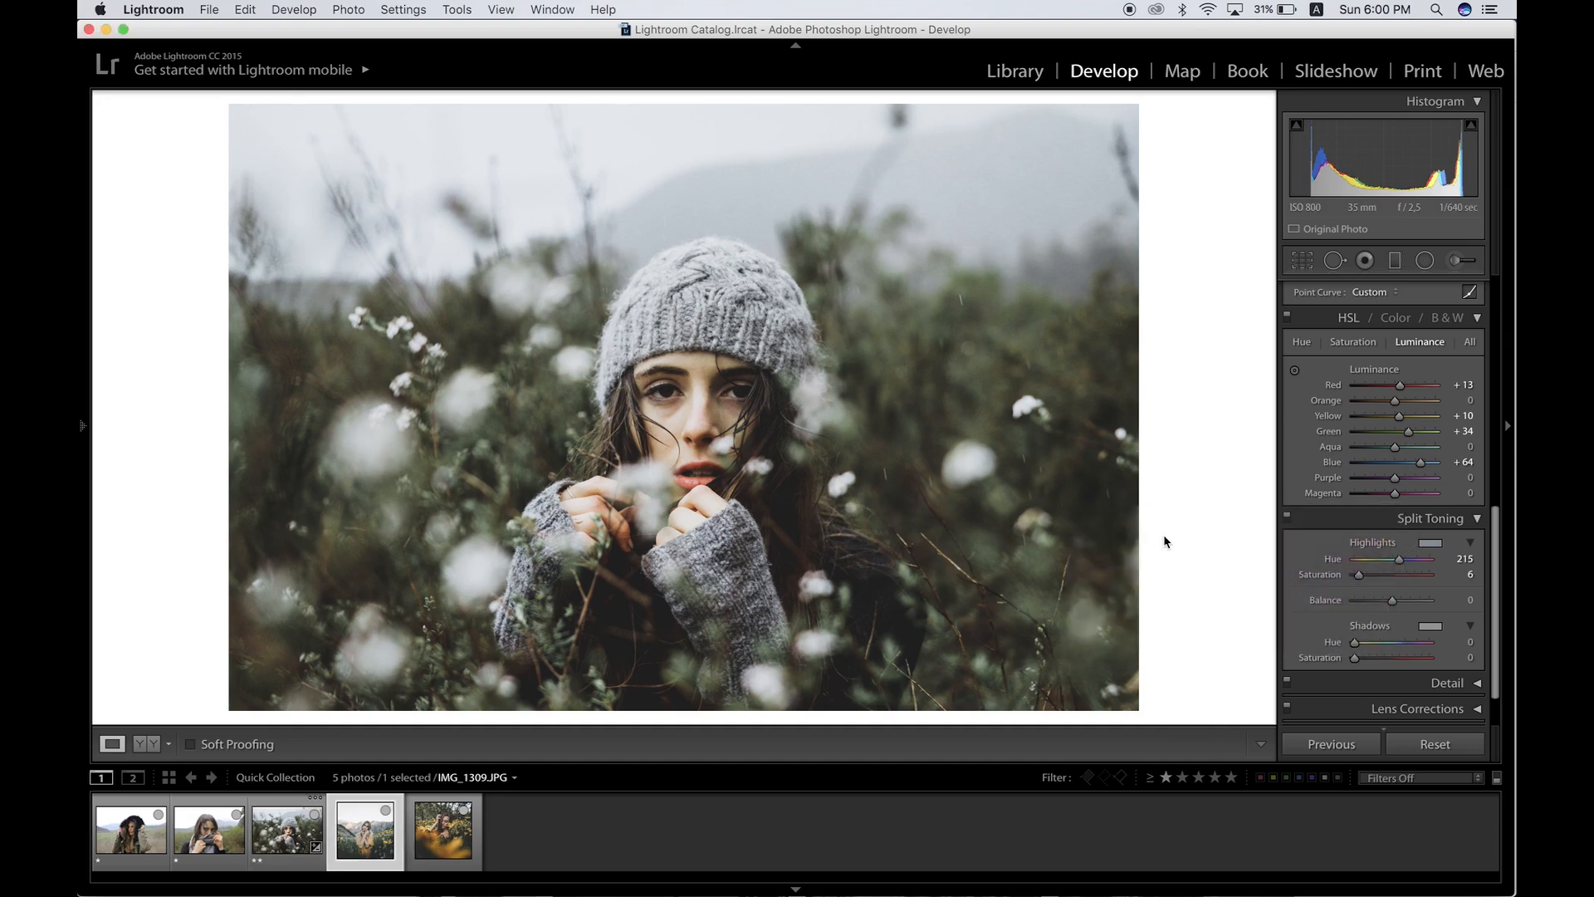
Step: Tint the split-toning shadows blue with hue 215 and a low saturation
{"action": "key", "text": "Right"}
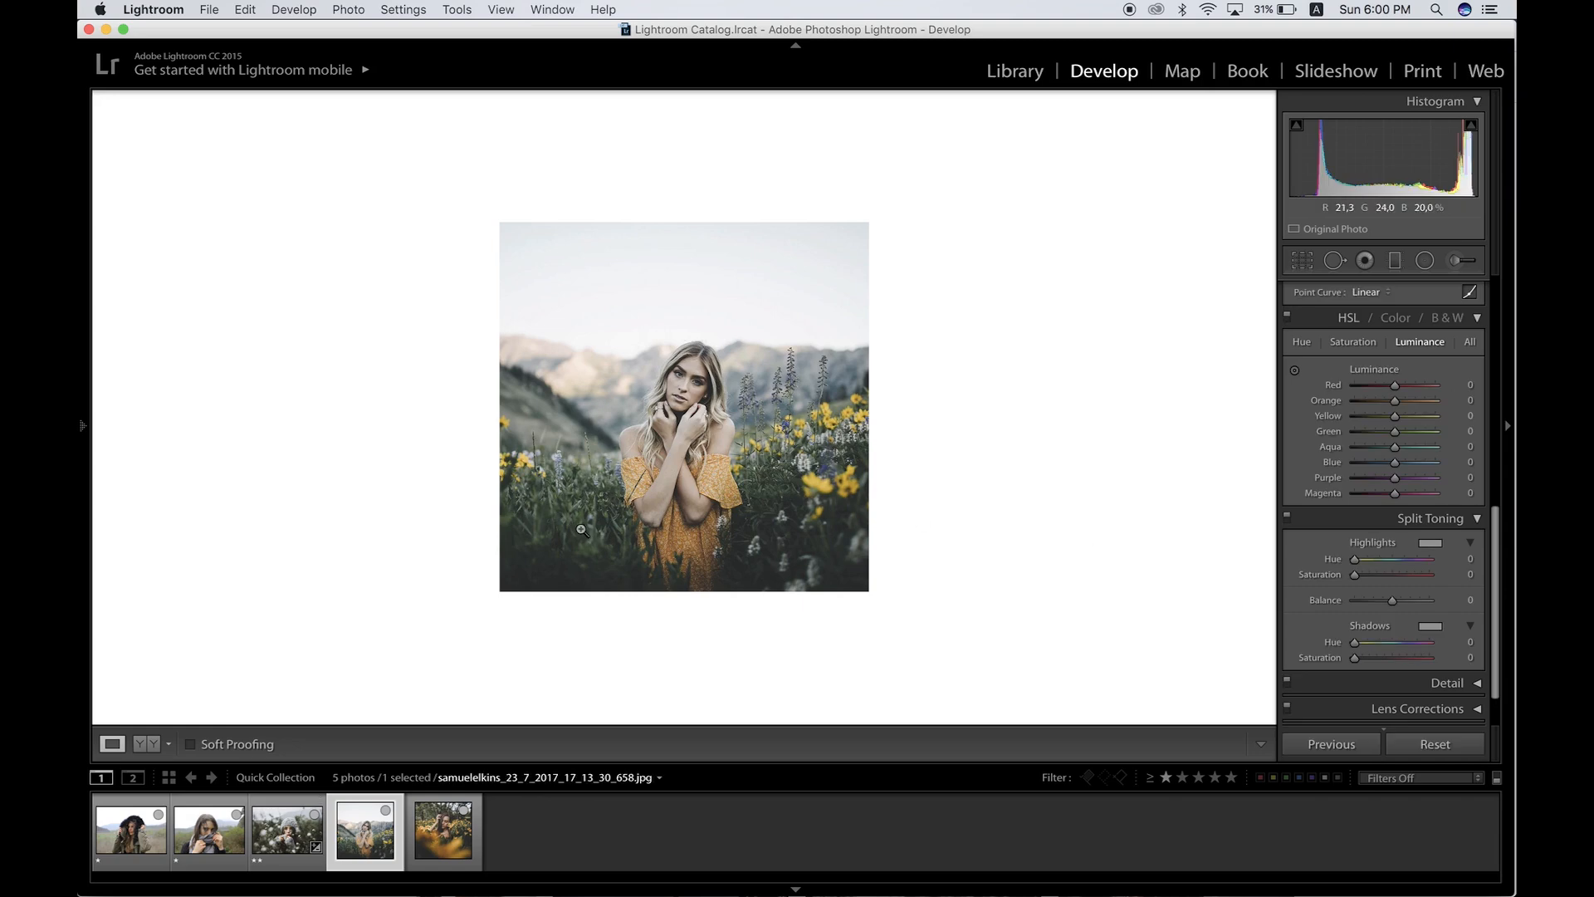
{"action": "key", "text": "Left"}
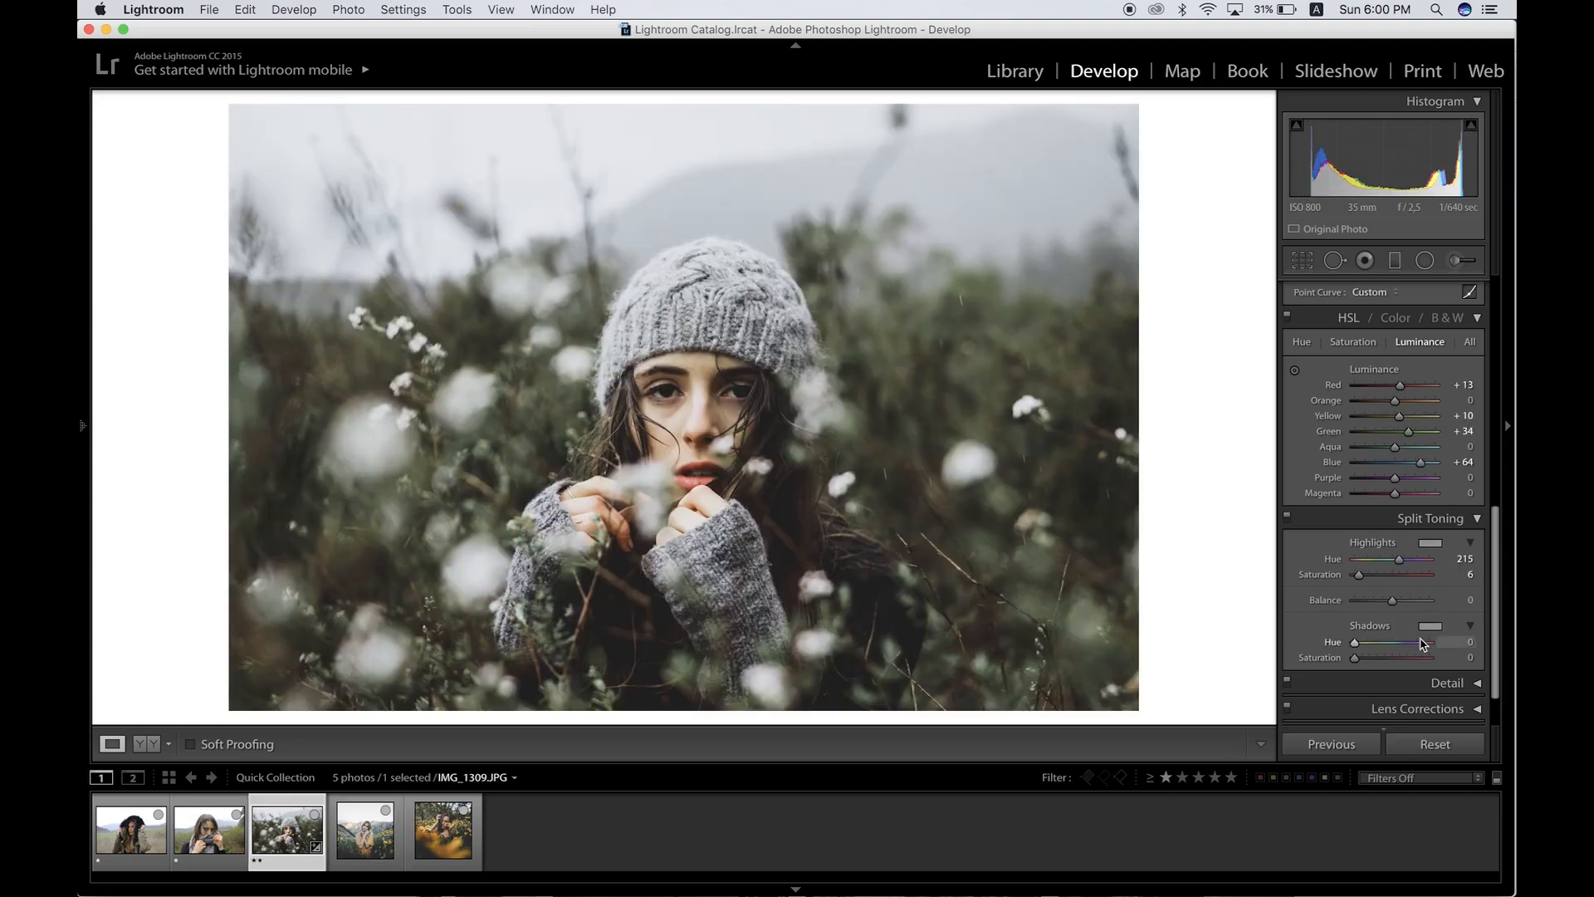
{"action": "left_click", "coordinate": [1430, 625]}
{"action": "left_click", "coordinate": [1323, 602]}
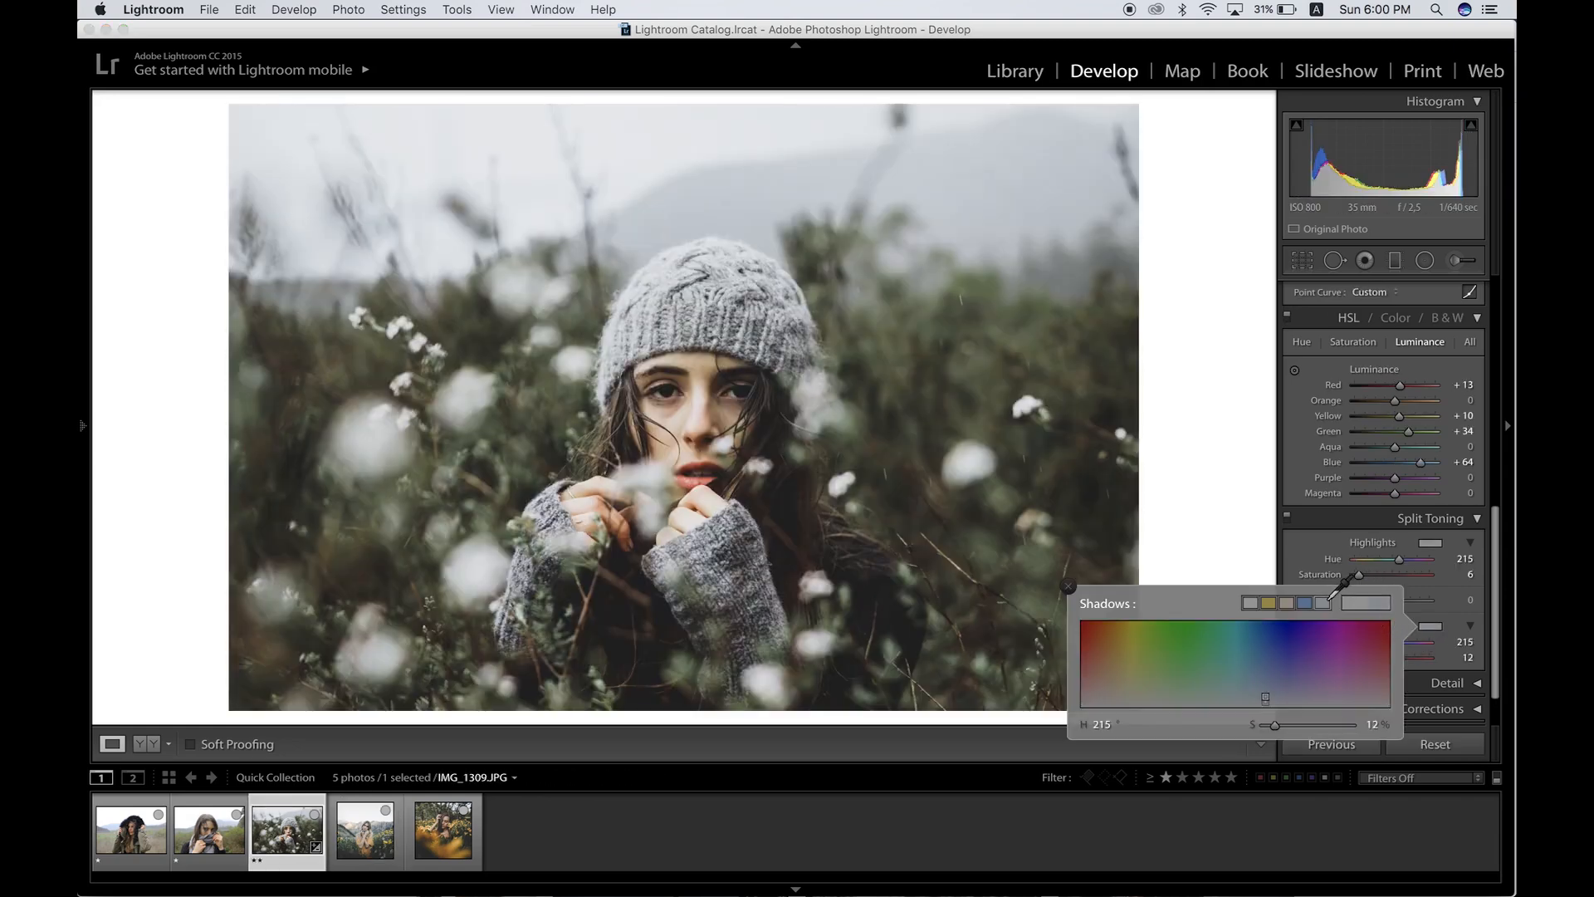
{"action": "left_click", "coordinate": [1265, 726]}
{"action": "left_click", "coordinate": [1447, 683]}
Step: Set noise reduction Luminance to 29 and Color to 25
{"action": "scroll", "coordinate": [1473, 362], "scroll_direction": "down", "scroll_amount": 3}
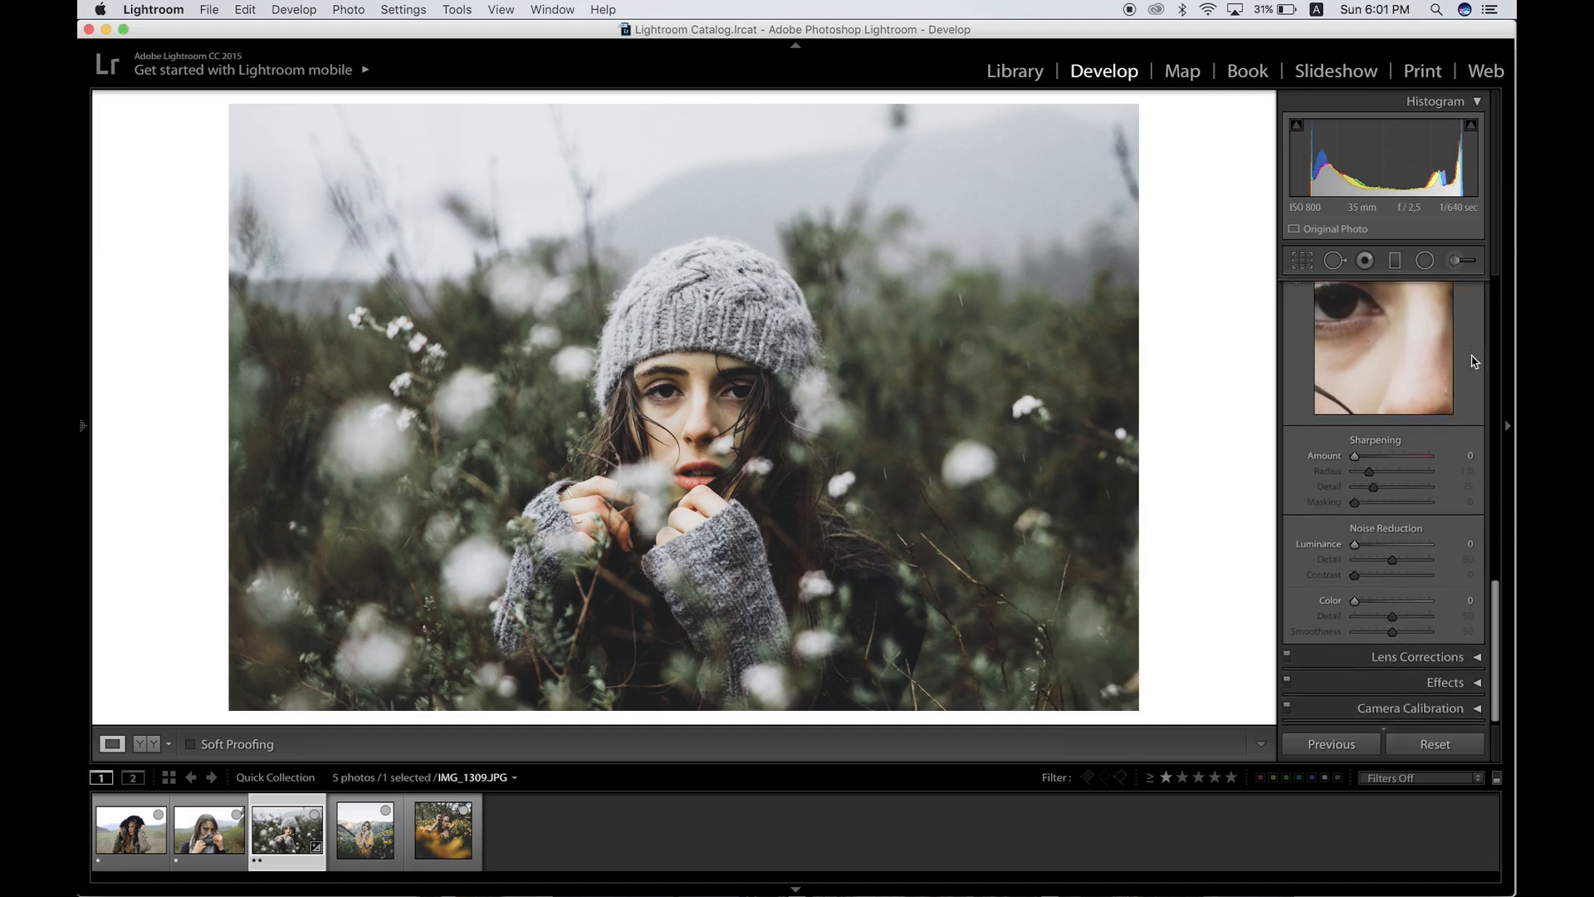
{"action": "left_click", "coordinate": [1373, 548]}
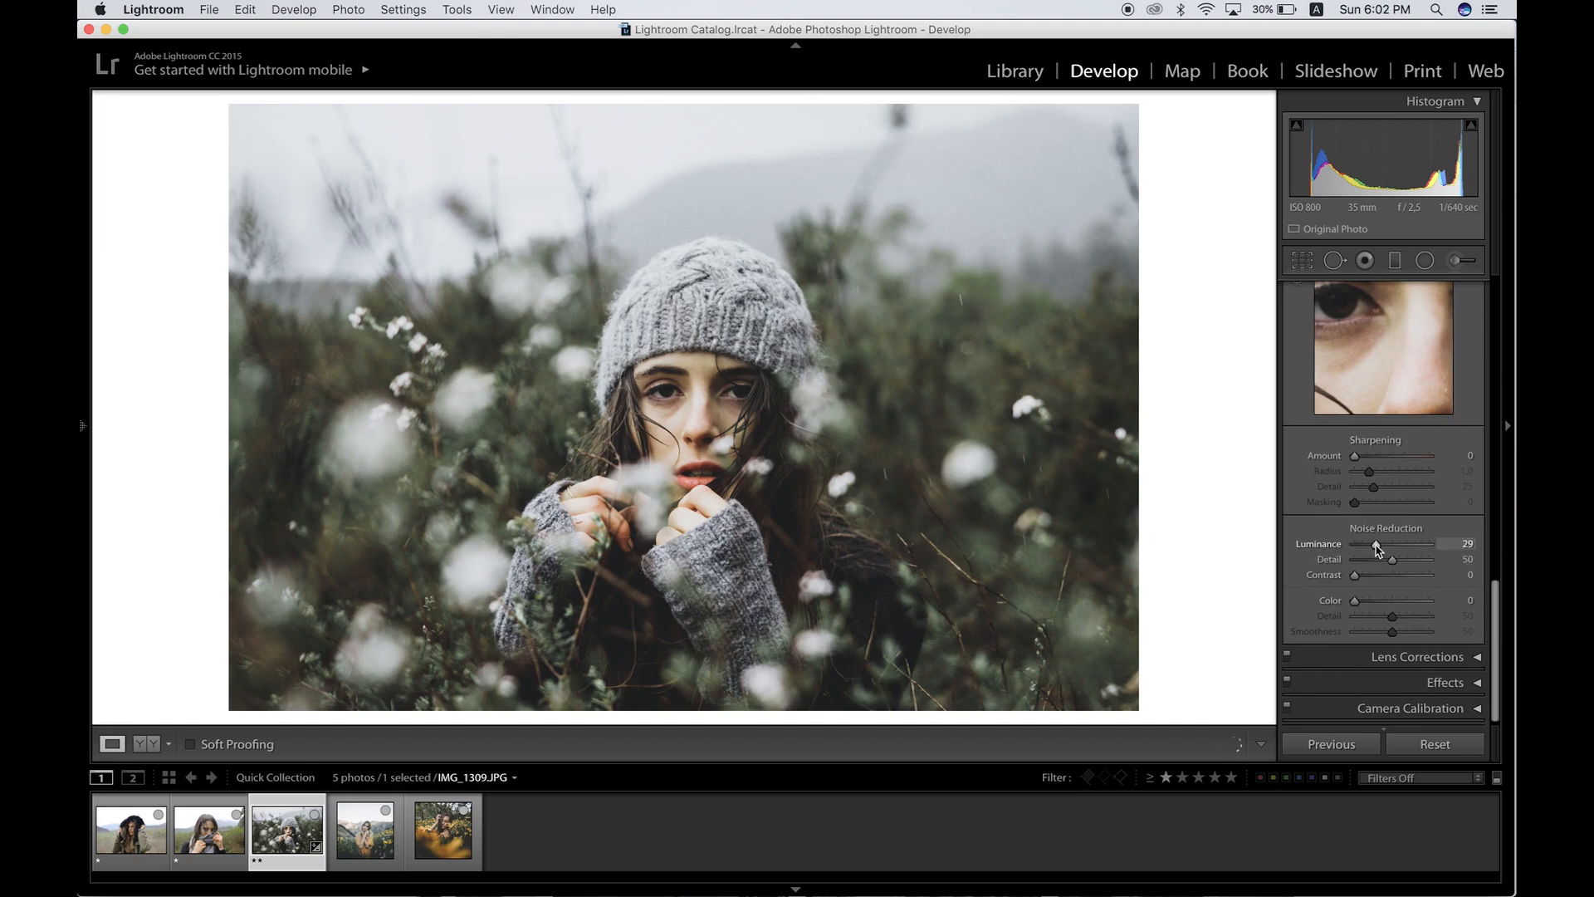
{"action": "left_click", "coordinate": [1373, 600]}
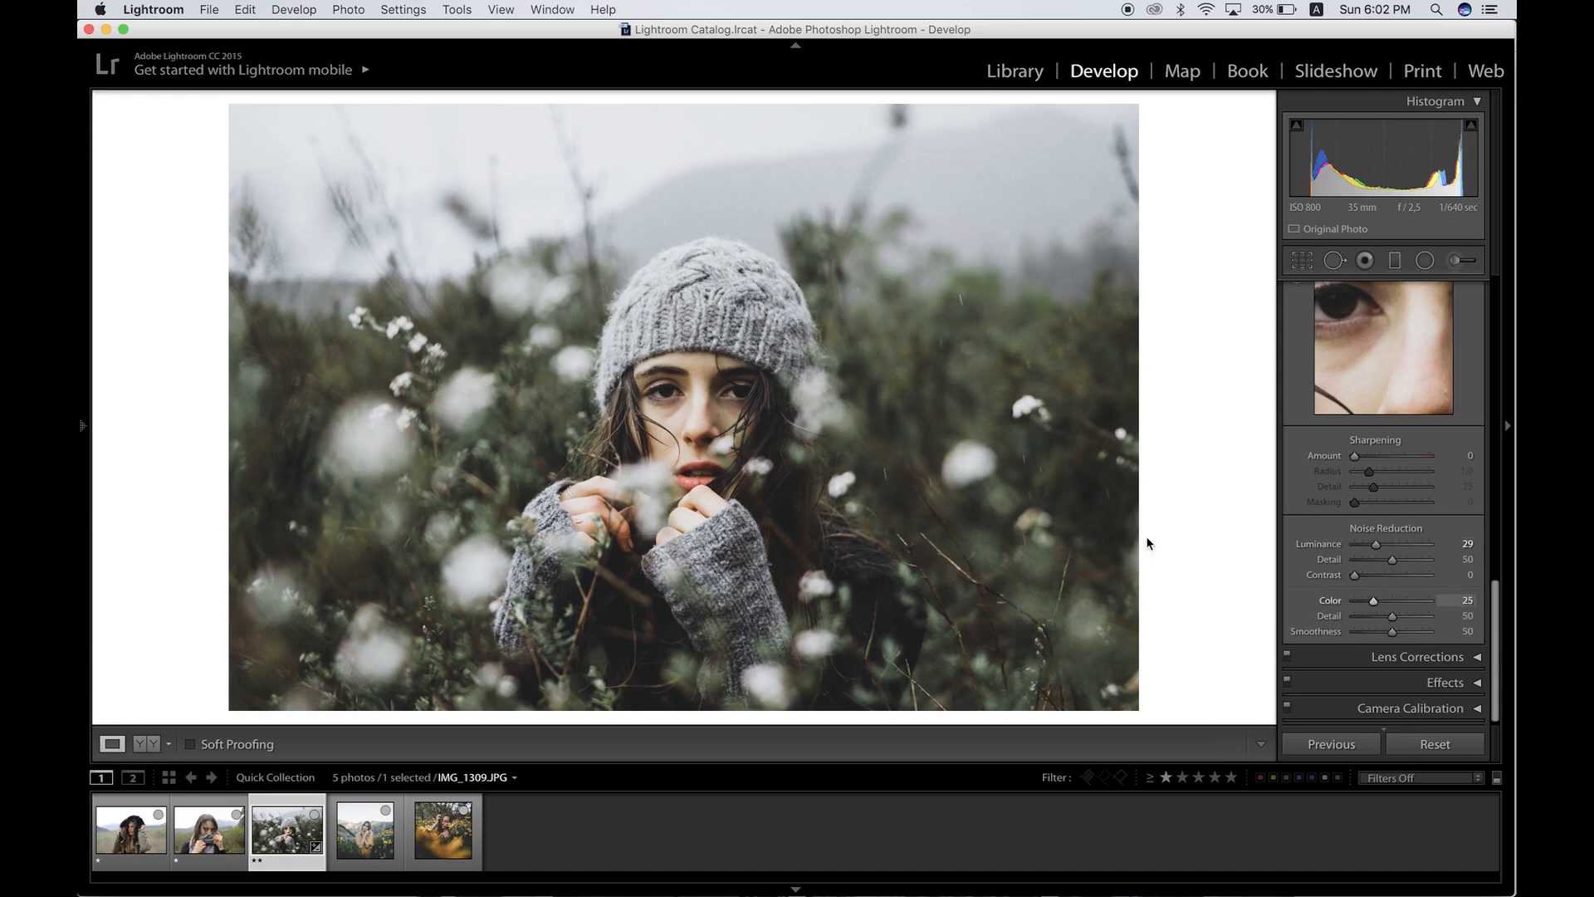
Step: Add a radial filter around the face with exposure reset to 0, Clarity 13 and Sharpness 14
{"action": "left_click", "coordinate": [608, 385]}
{"action": "left_click_drag", "start_coordinate": [849, 399], "coordinate": [716, 411]}
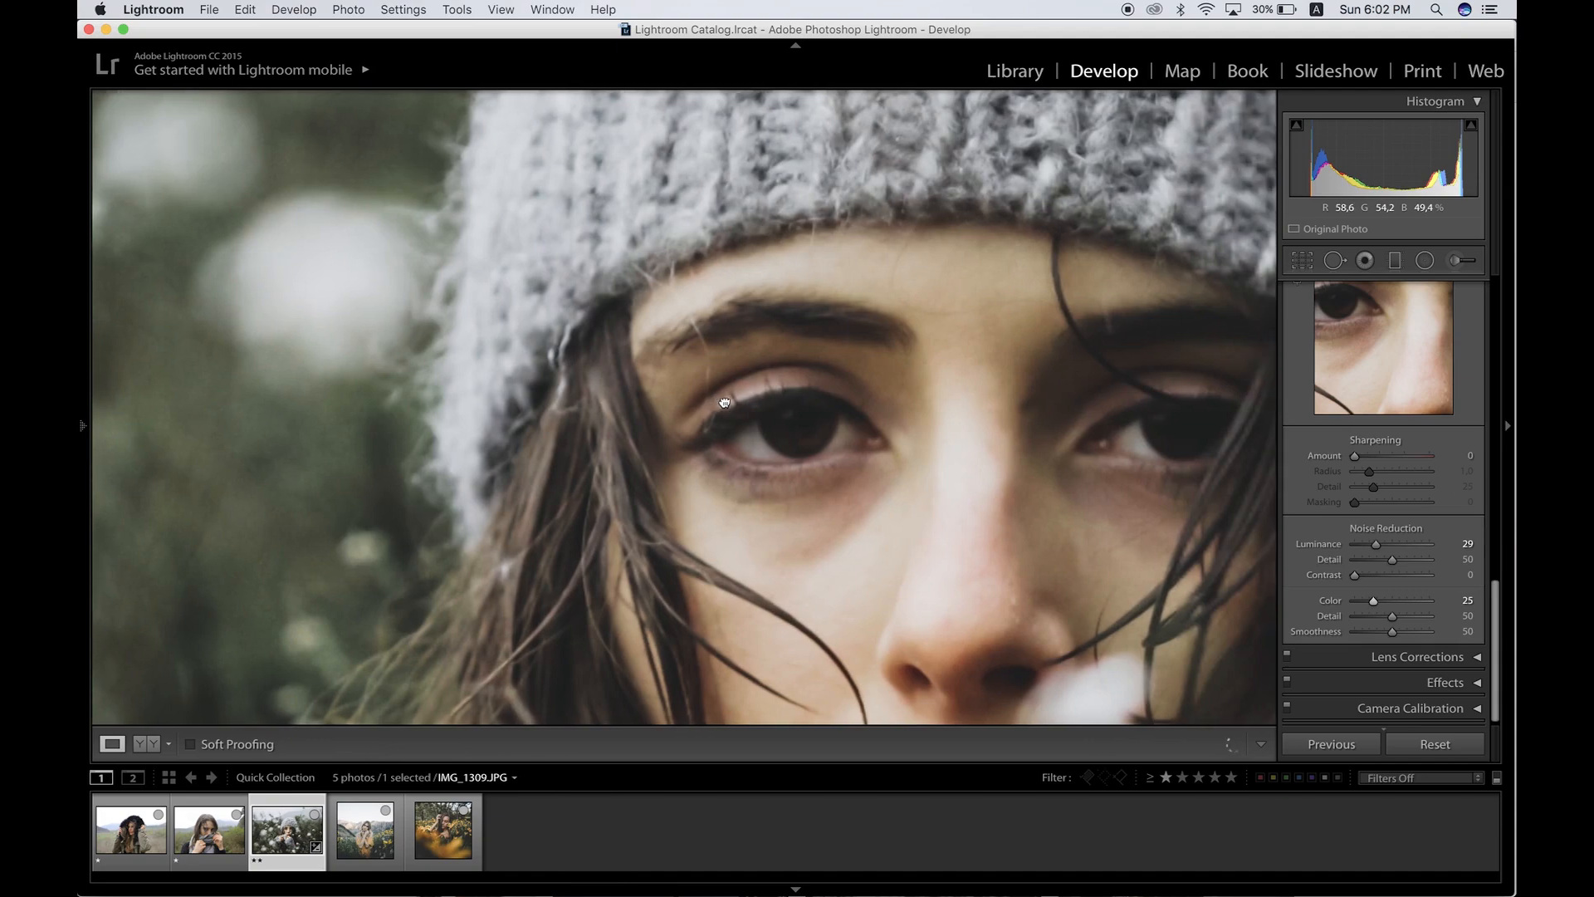
{"action": "left_click", "coordinate": [778, 465]}
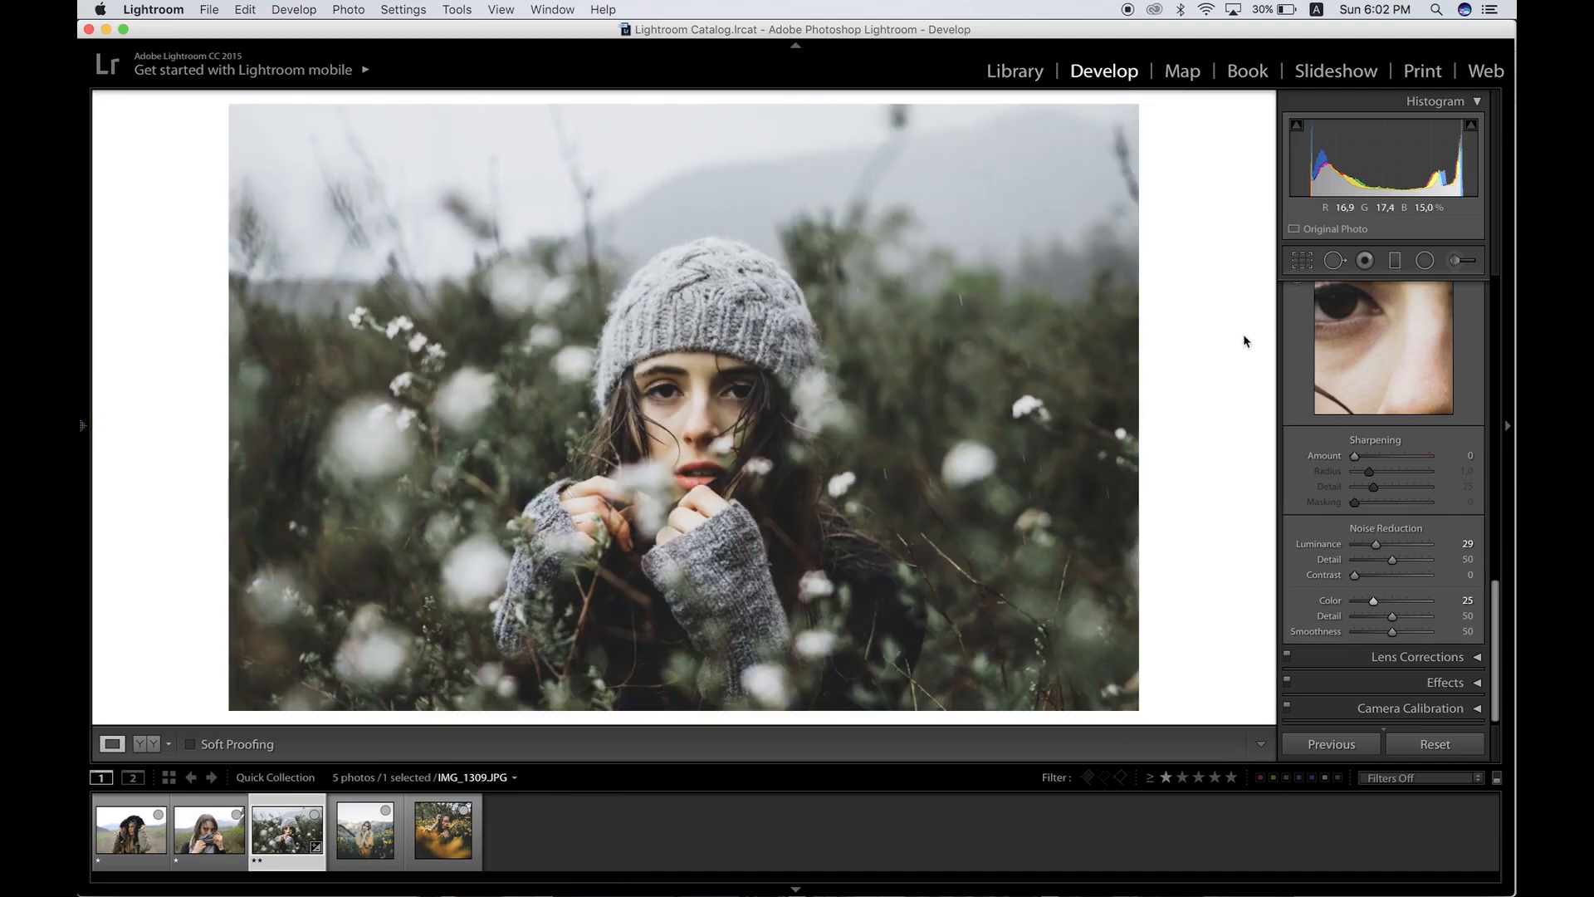
{"action": "left_click", "coordinate": [1424, 261]}
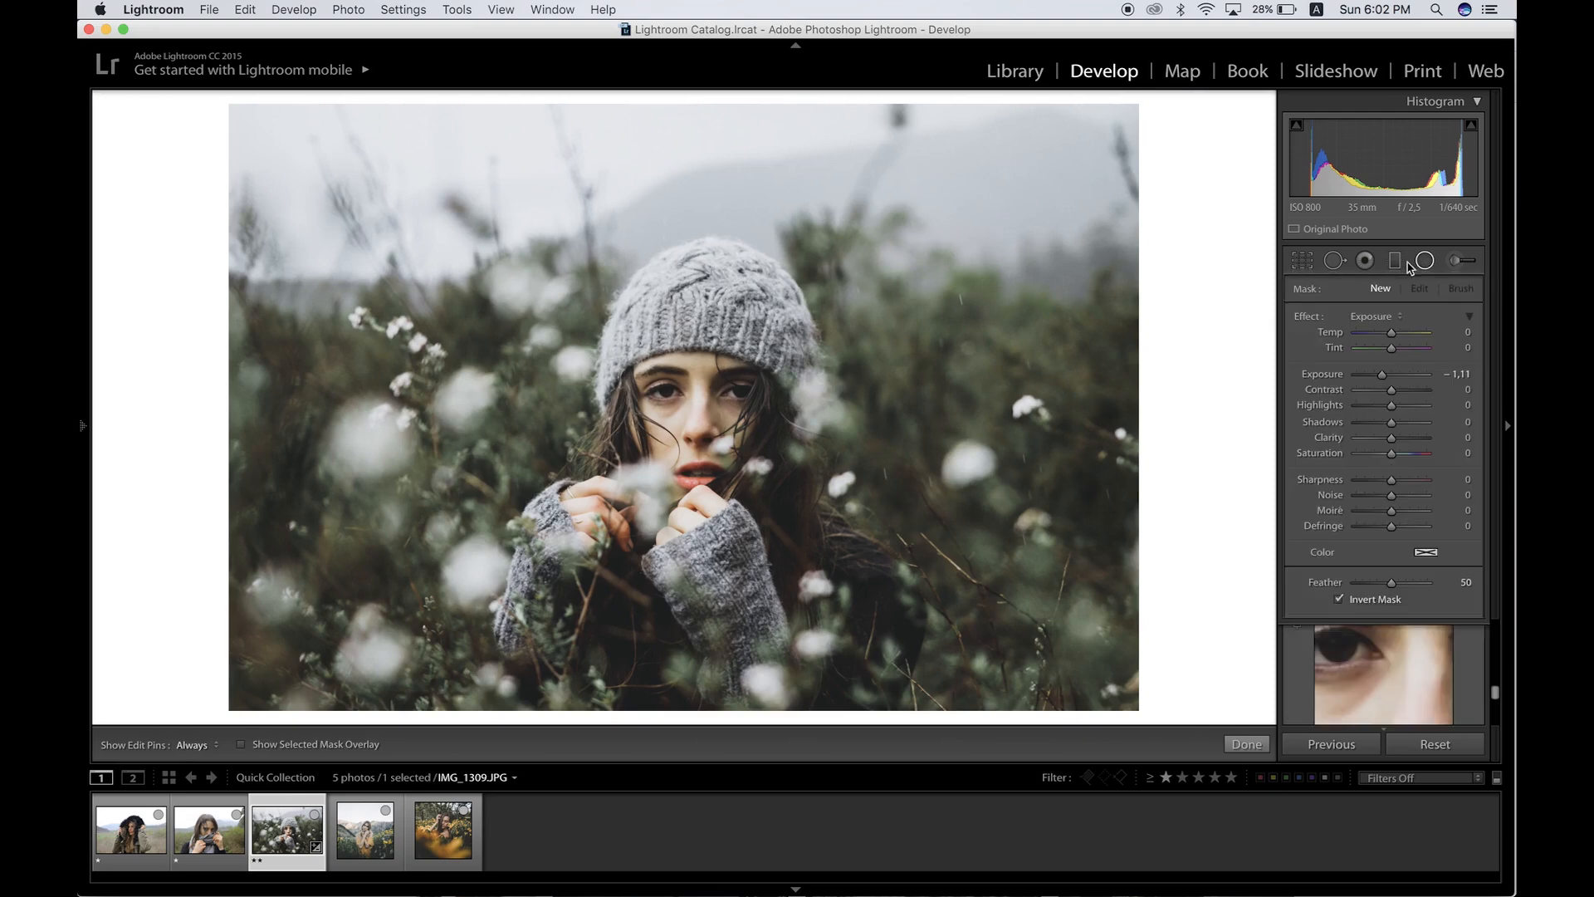
{"action": "left_click_drag", "start_coordinate": [701, 404], "coordinate": [806, 517]}
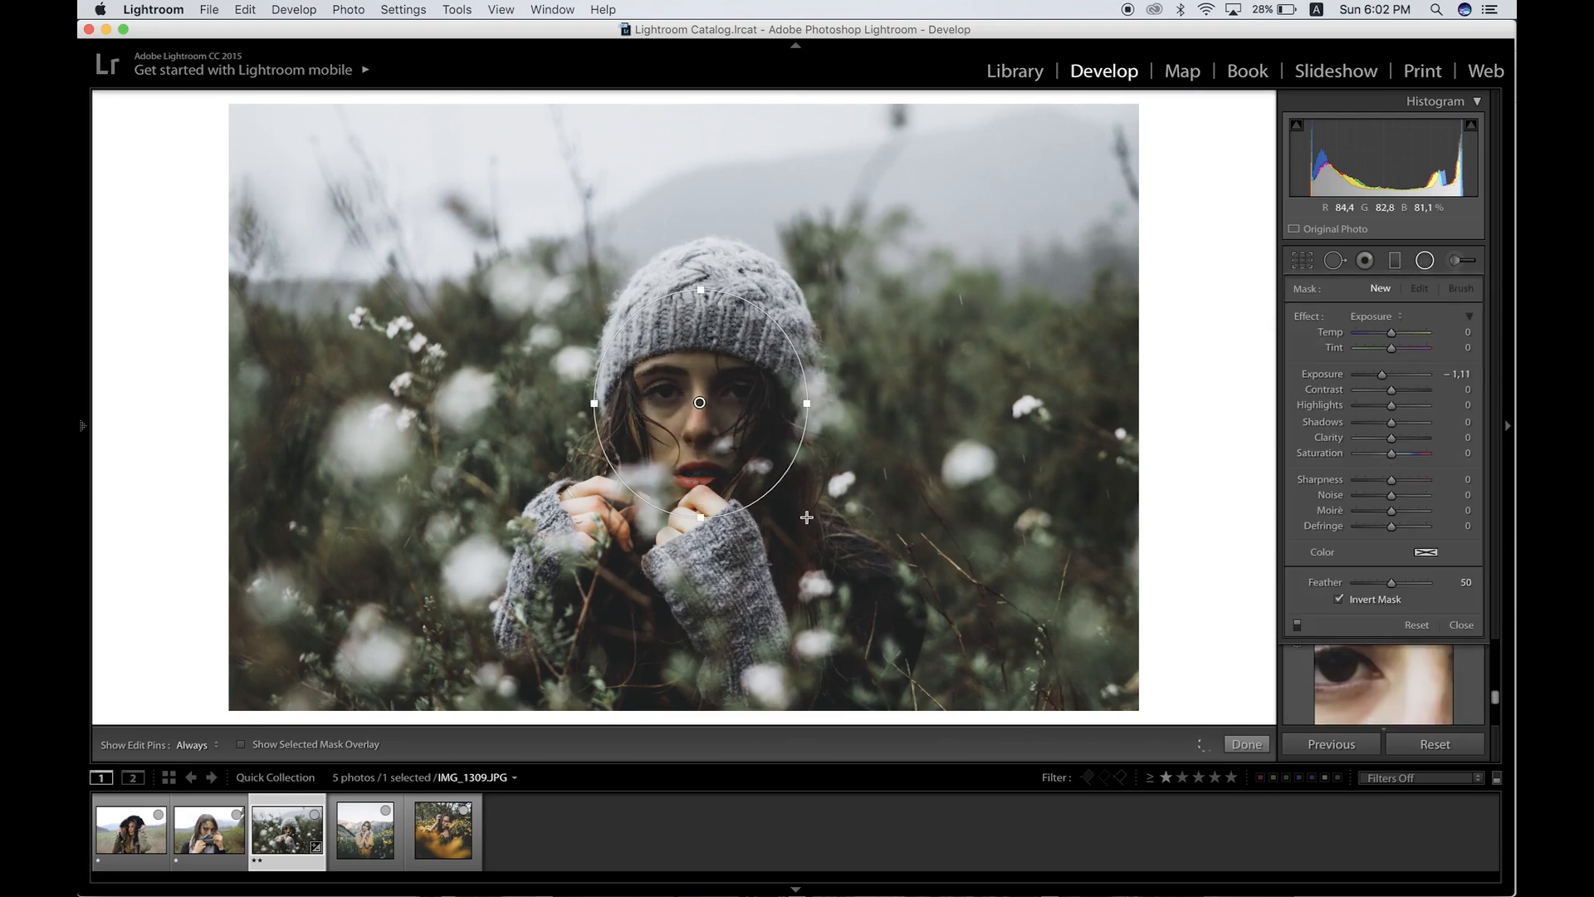
{"action": "double_click", "coordinate": [1383, 375]}
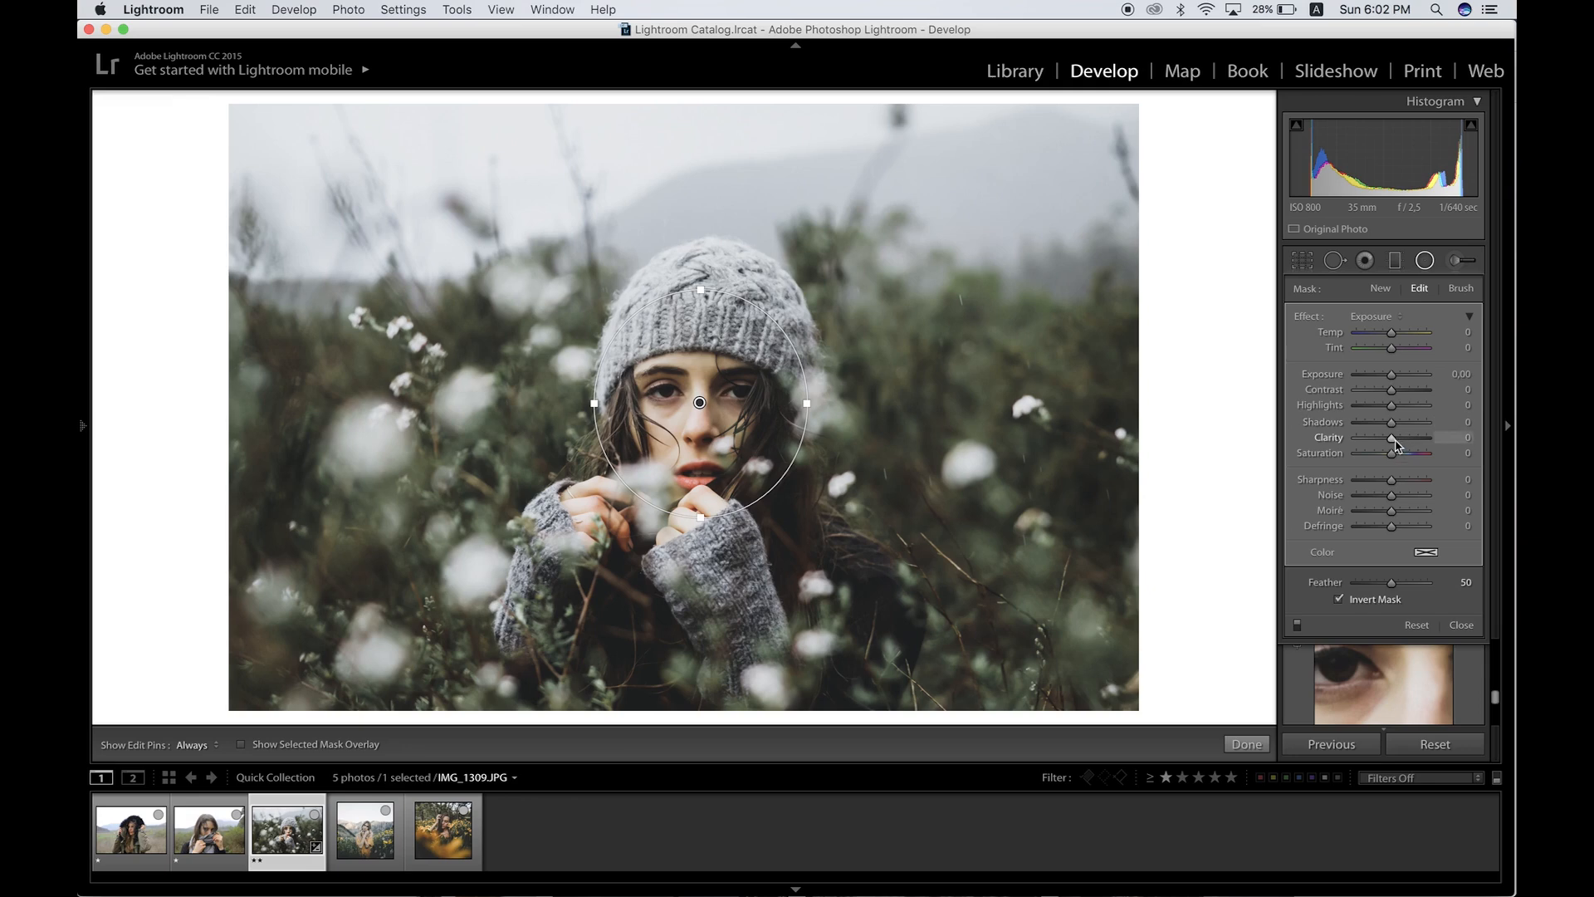
{"action": "left_click_drag", "start_coordinate": [1393, 442], "coordinate": [1395, 481]}
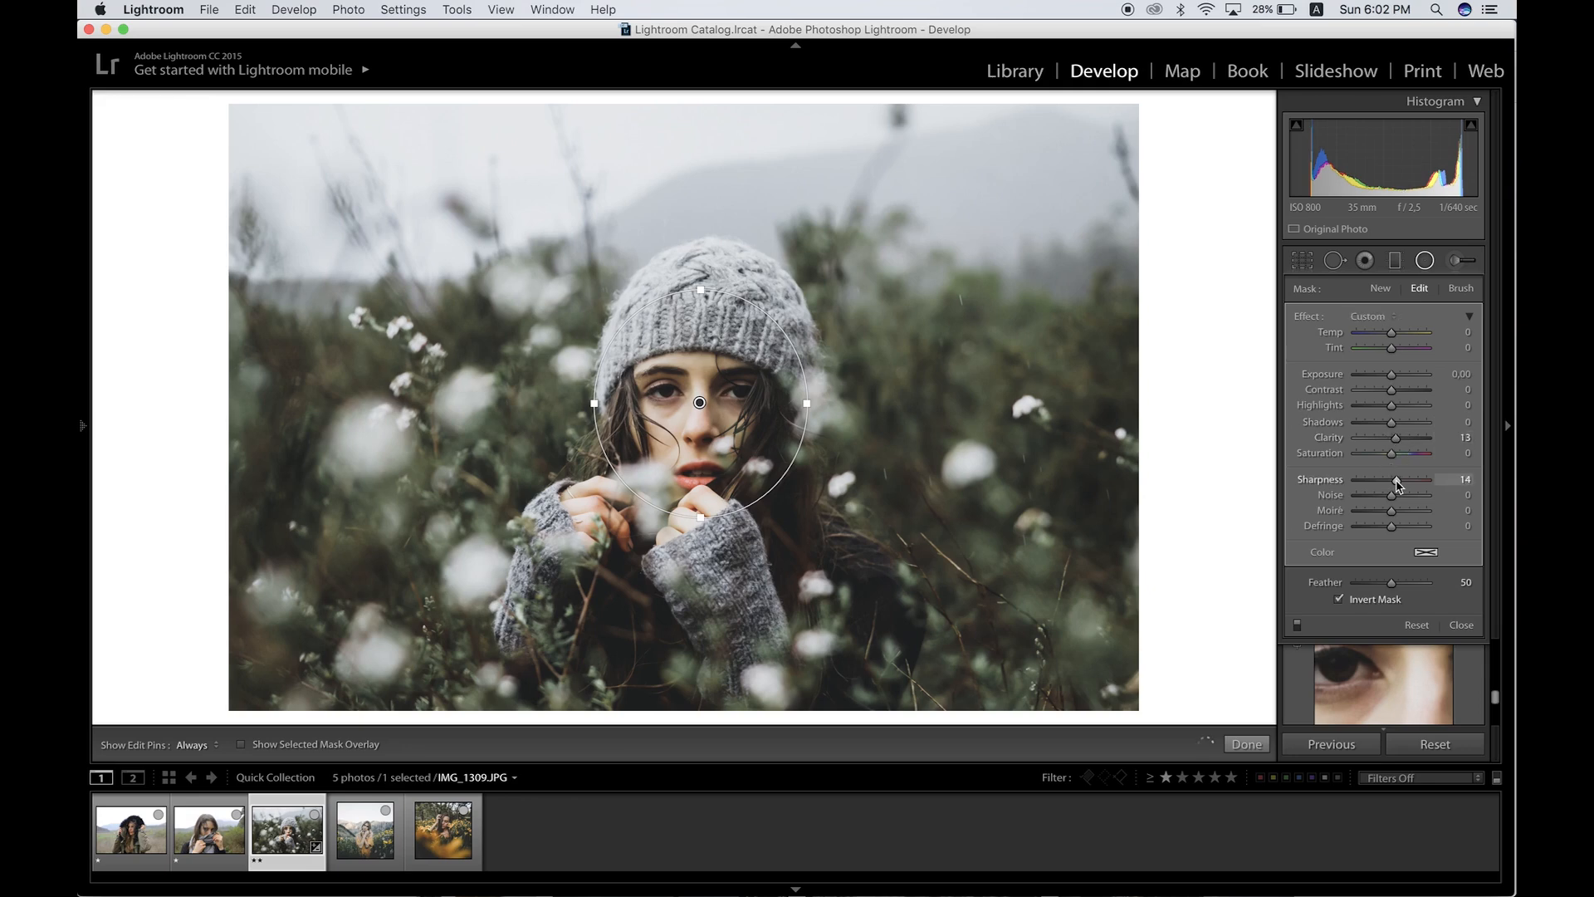
Step: Add a small radial filter over the eye on the right, resetting its exposure and adjusting its shadows
{"action": "double_click", "coordinate": [728, 391]}
{"action": "left_click", "coordinate": [727, 391]}
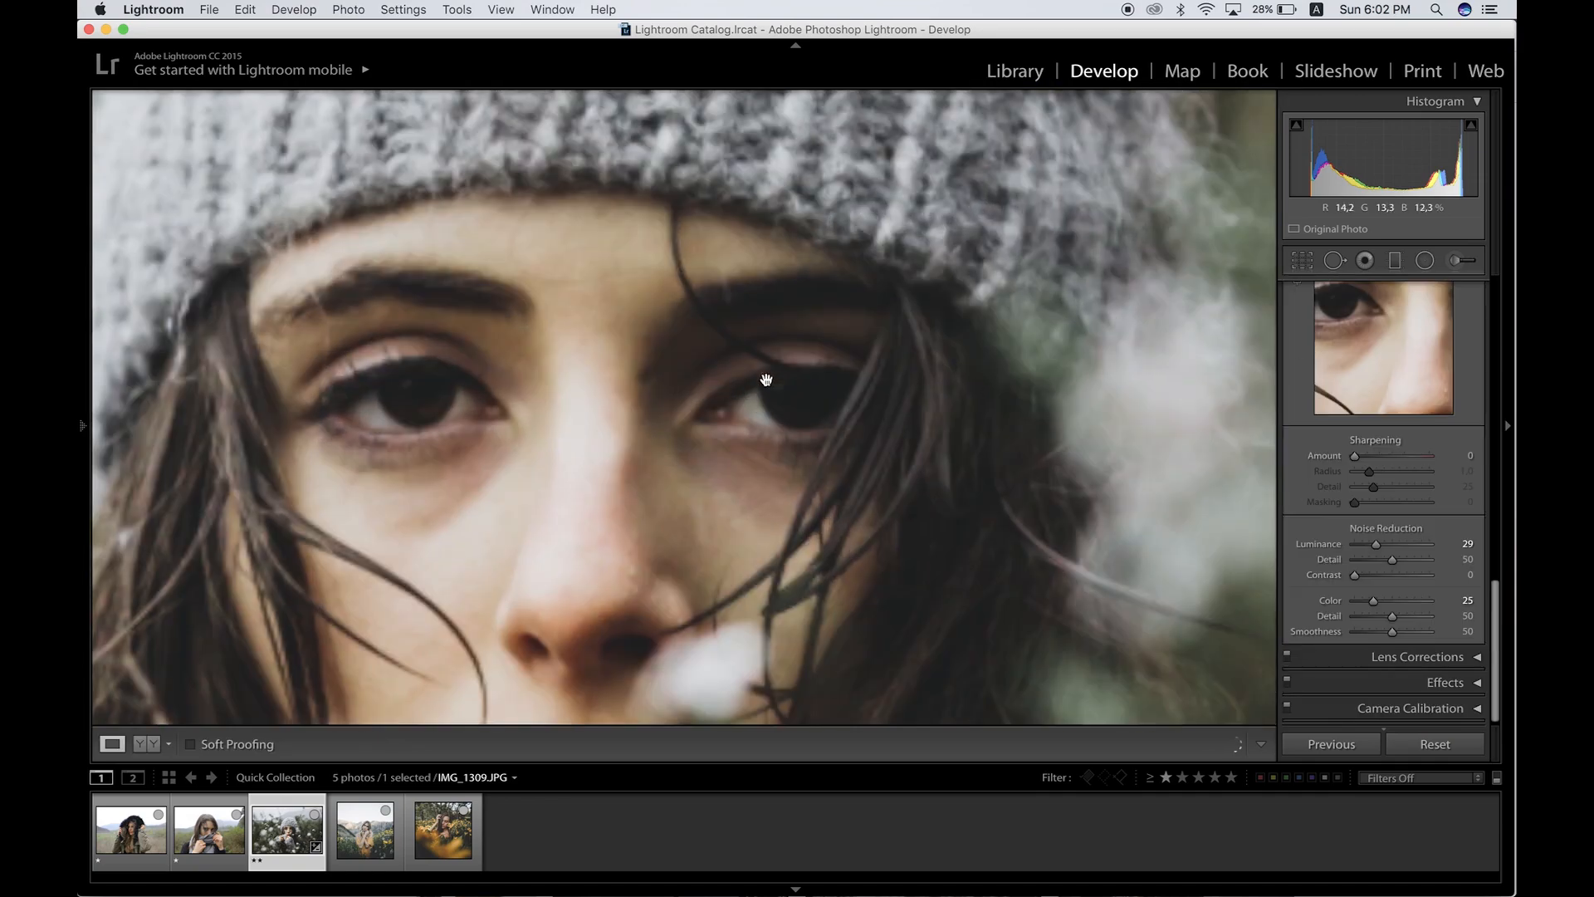
{"action": "left_click", "coordinate": [1425, 260]}
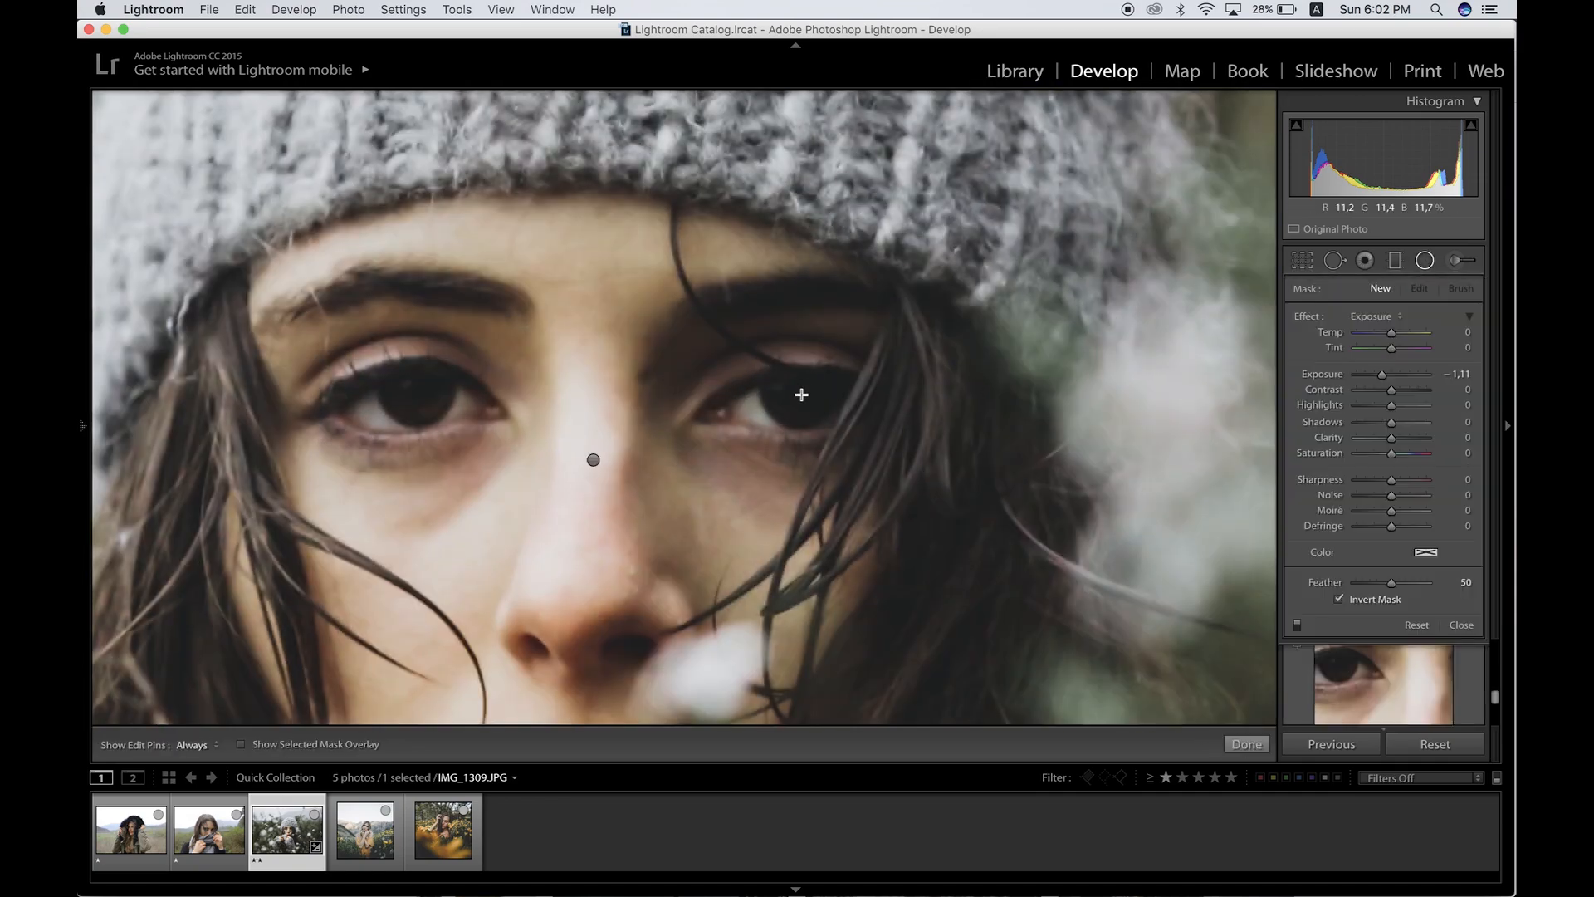
{"action": "left_click_drag", "start_coordinate": [835, 412], "coordinate": [853, 434]}
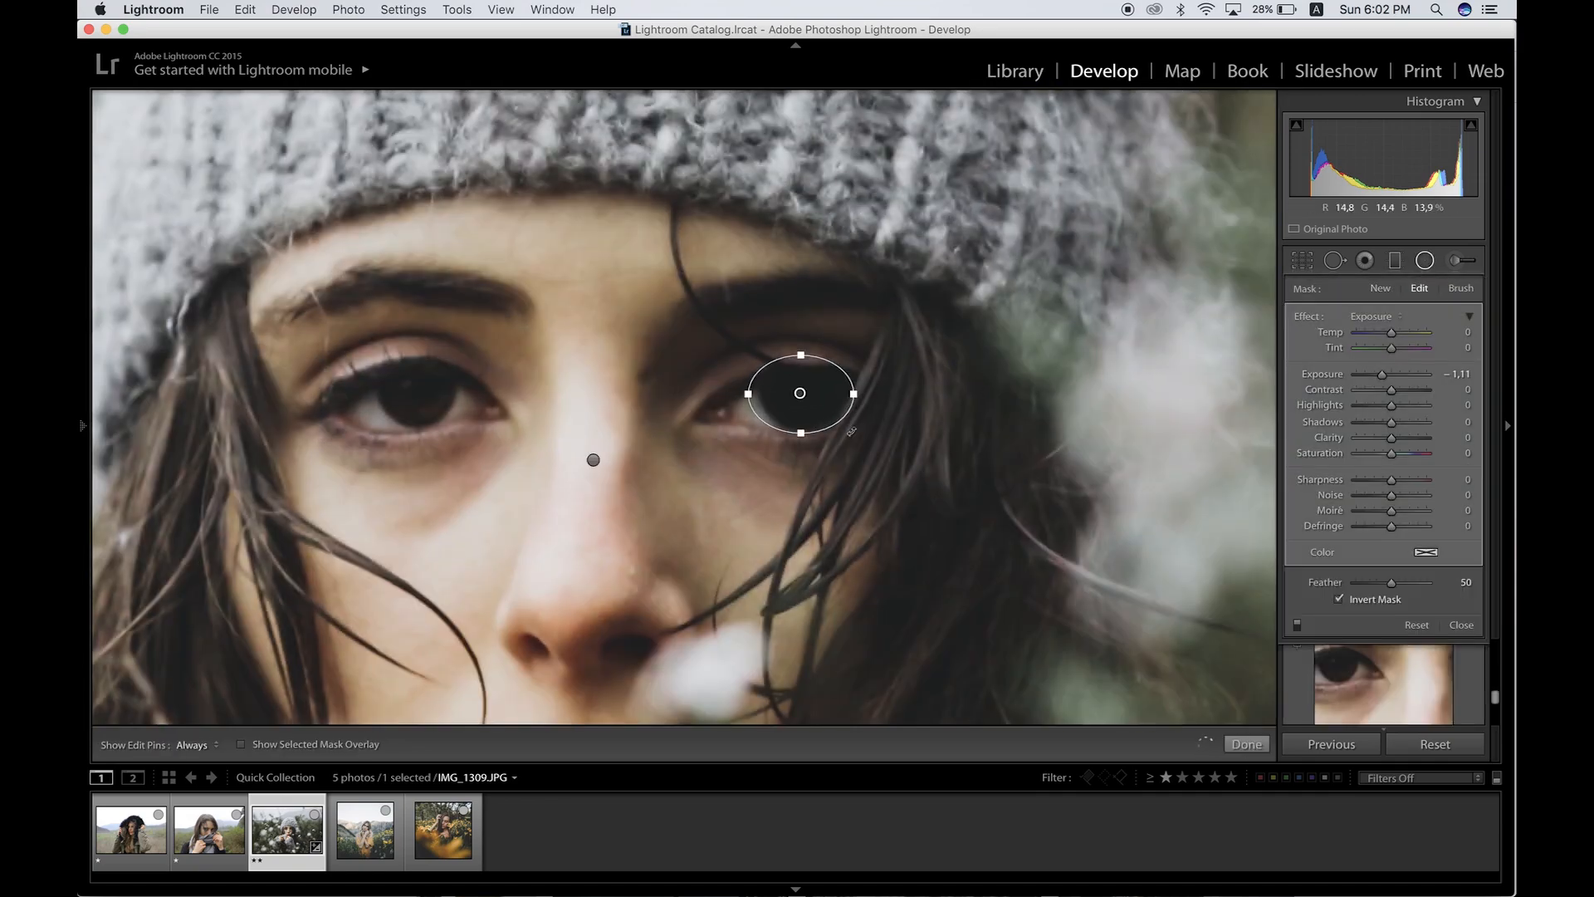
{"action": "double_click", "coordinate": [1382, 376]}
{"action": "left_click_drag", "start_coordinate": [1392, 421], "coordinate": [1396, 380]}
{"action": "left_click", "coordinate": [1247, 744]}
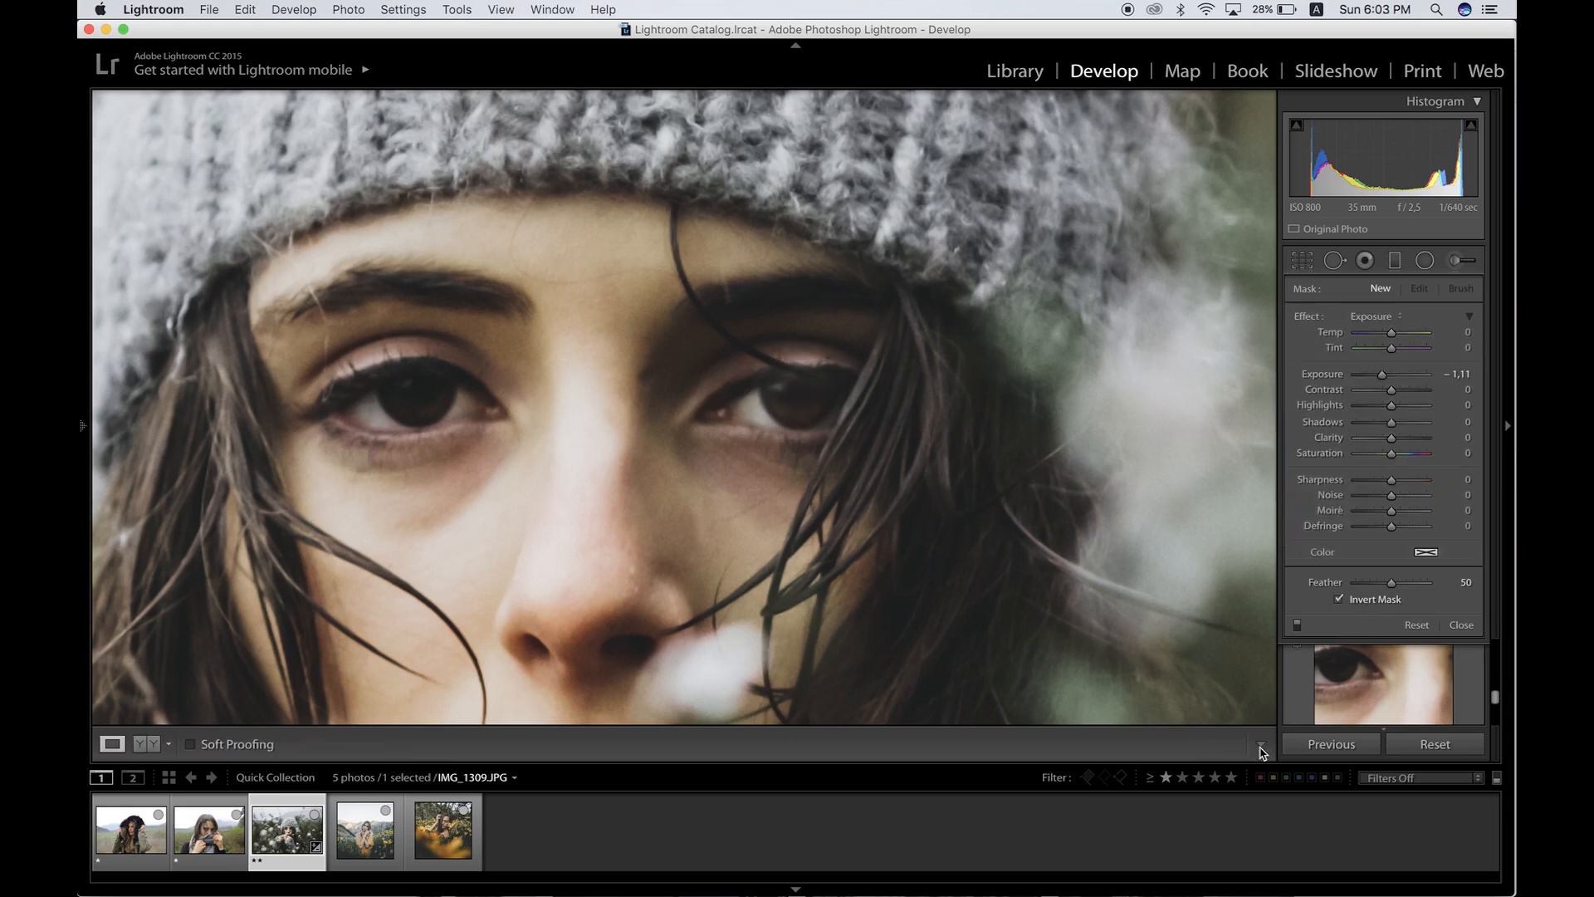
Step: Add a radial filter over the other eye with Exposure 0.50 and Shadows 57
{"action": "left_click", "coordinate": [1424, 259]}
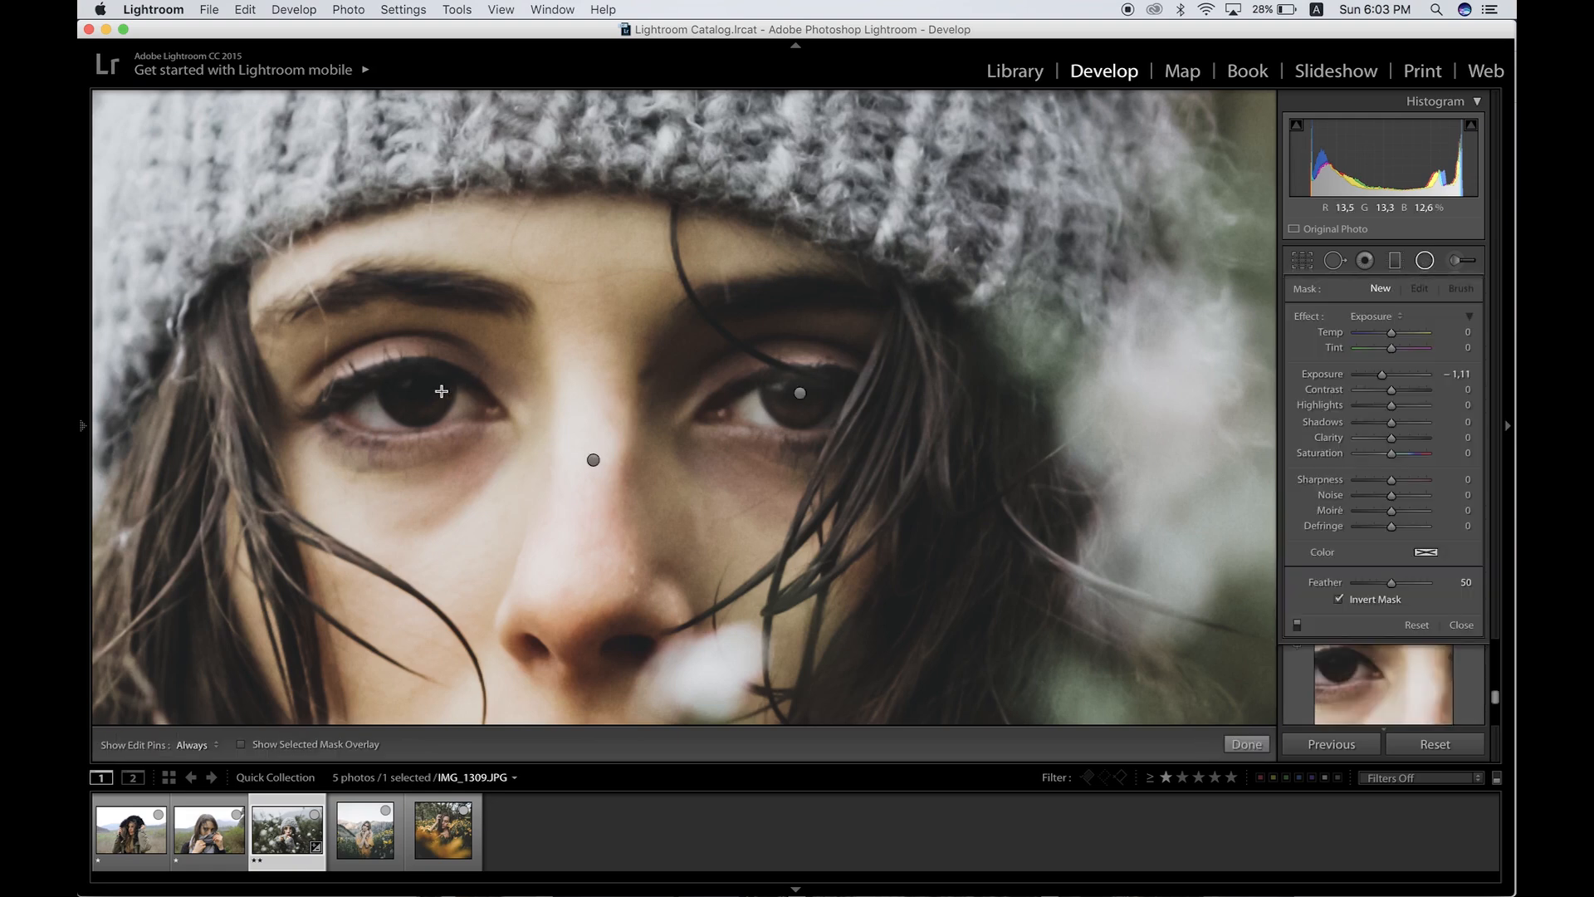
{"action": "left_click_drag", "start_coordinate": [415, 393], "coordinate": [460, 430]}
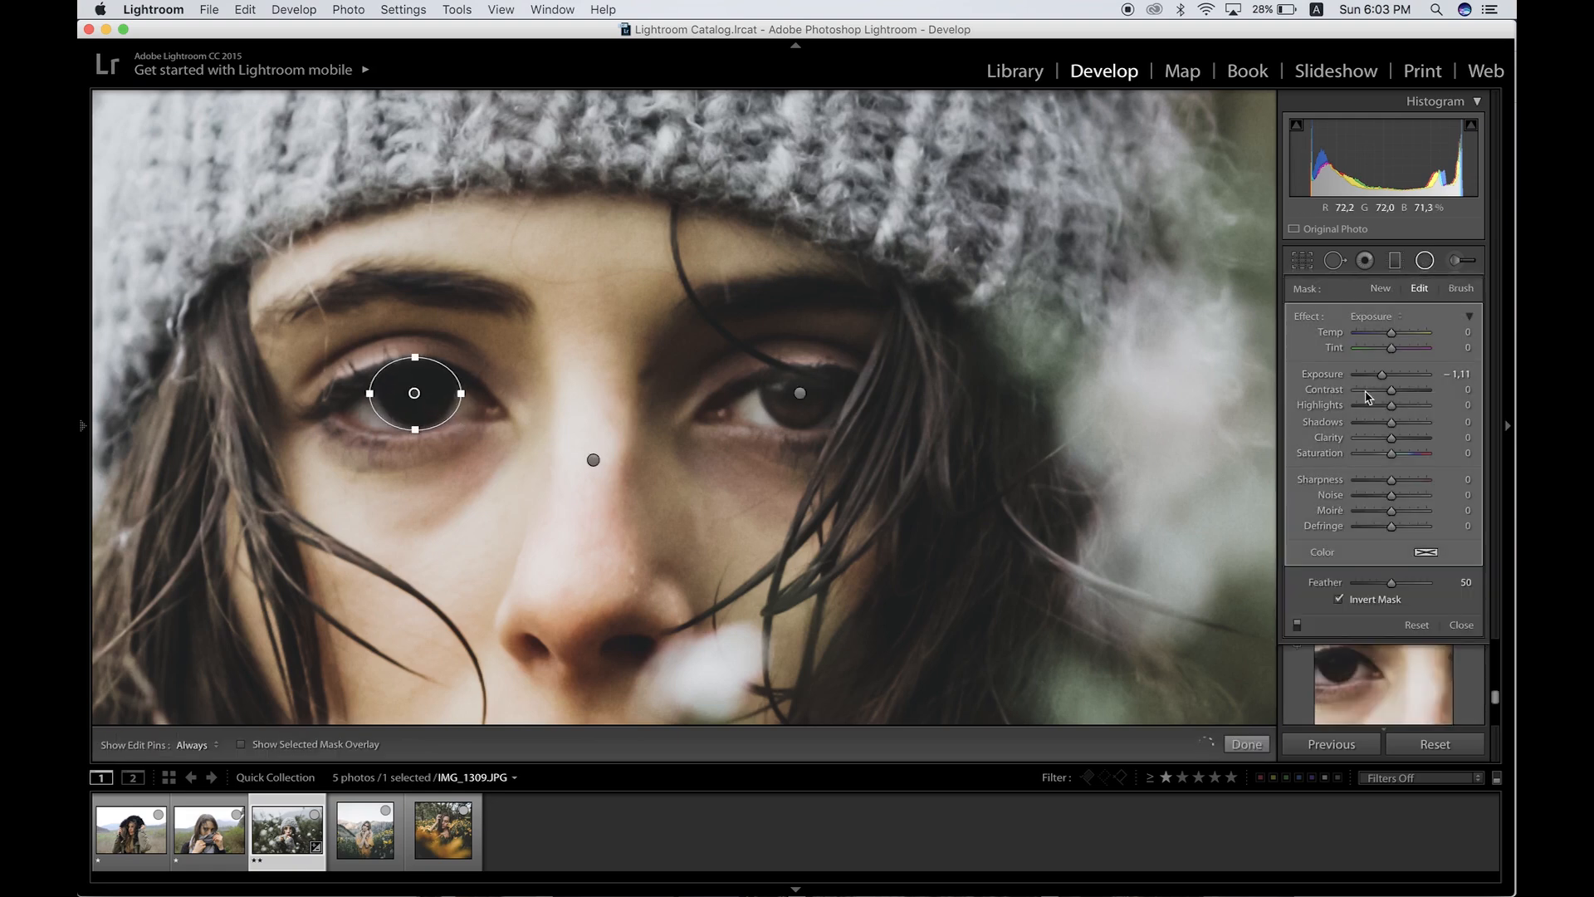
{"action": "double_click", "coordinate": [1384, 373]}
{"action": "left_click_drag", "start_coordinate": [1388, 376], "coordinate": [1414, 429]}
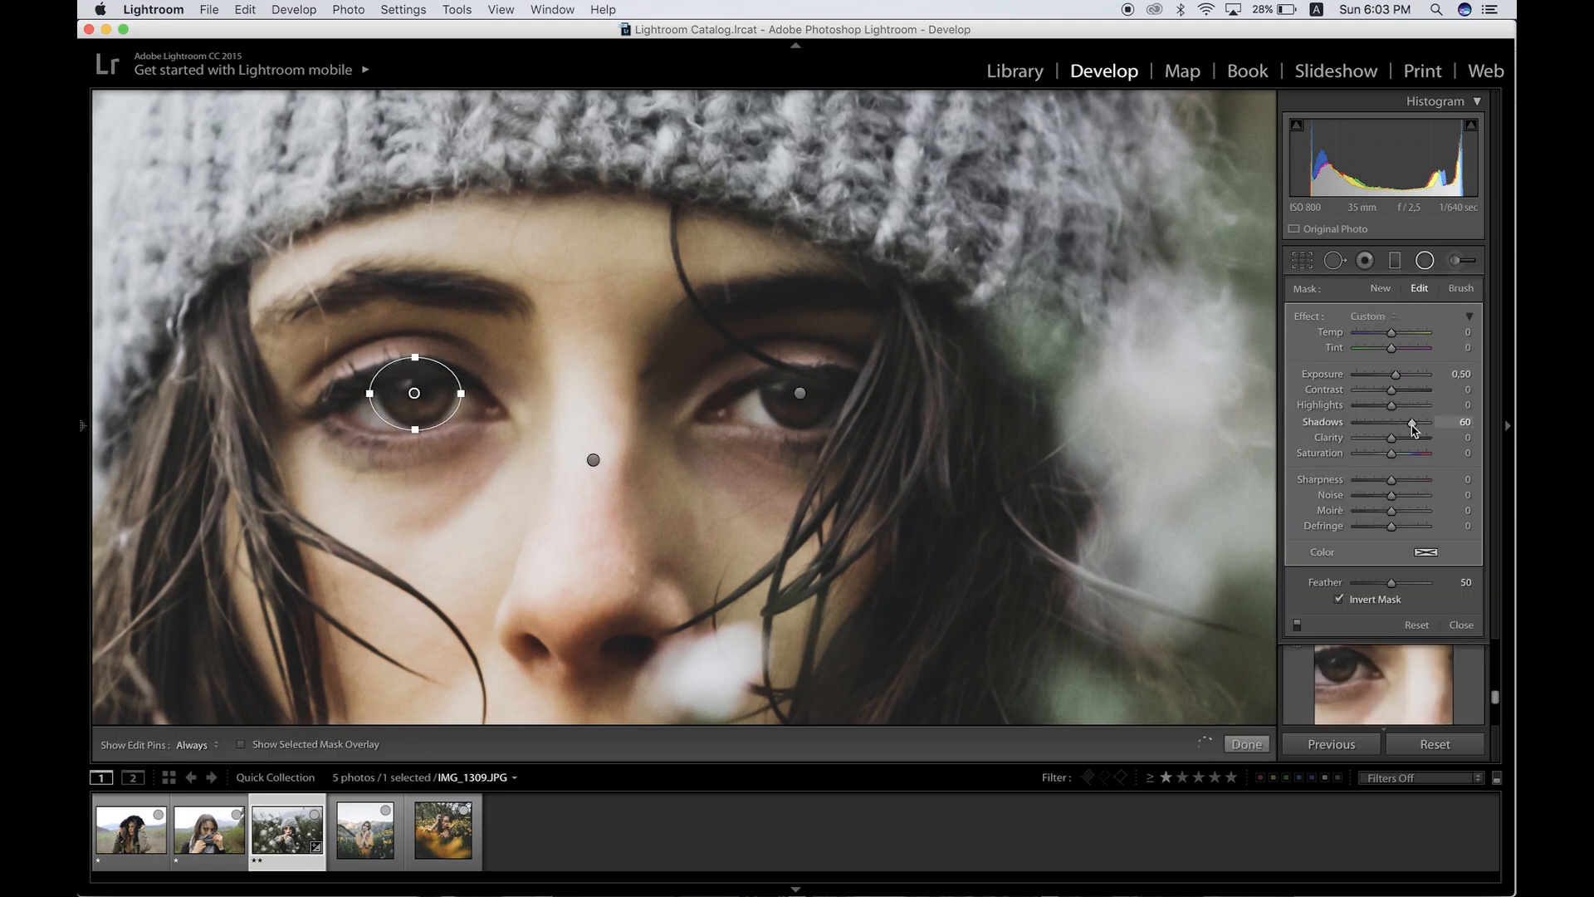
{"action": "left_click", "coordinate": [1246, 745]}
Step: Review the Lens Corrections, Effects and Camera Calibration panels
{"action": "left_click", "coordinate": [851, 601]}
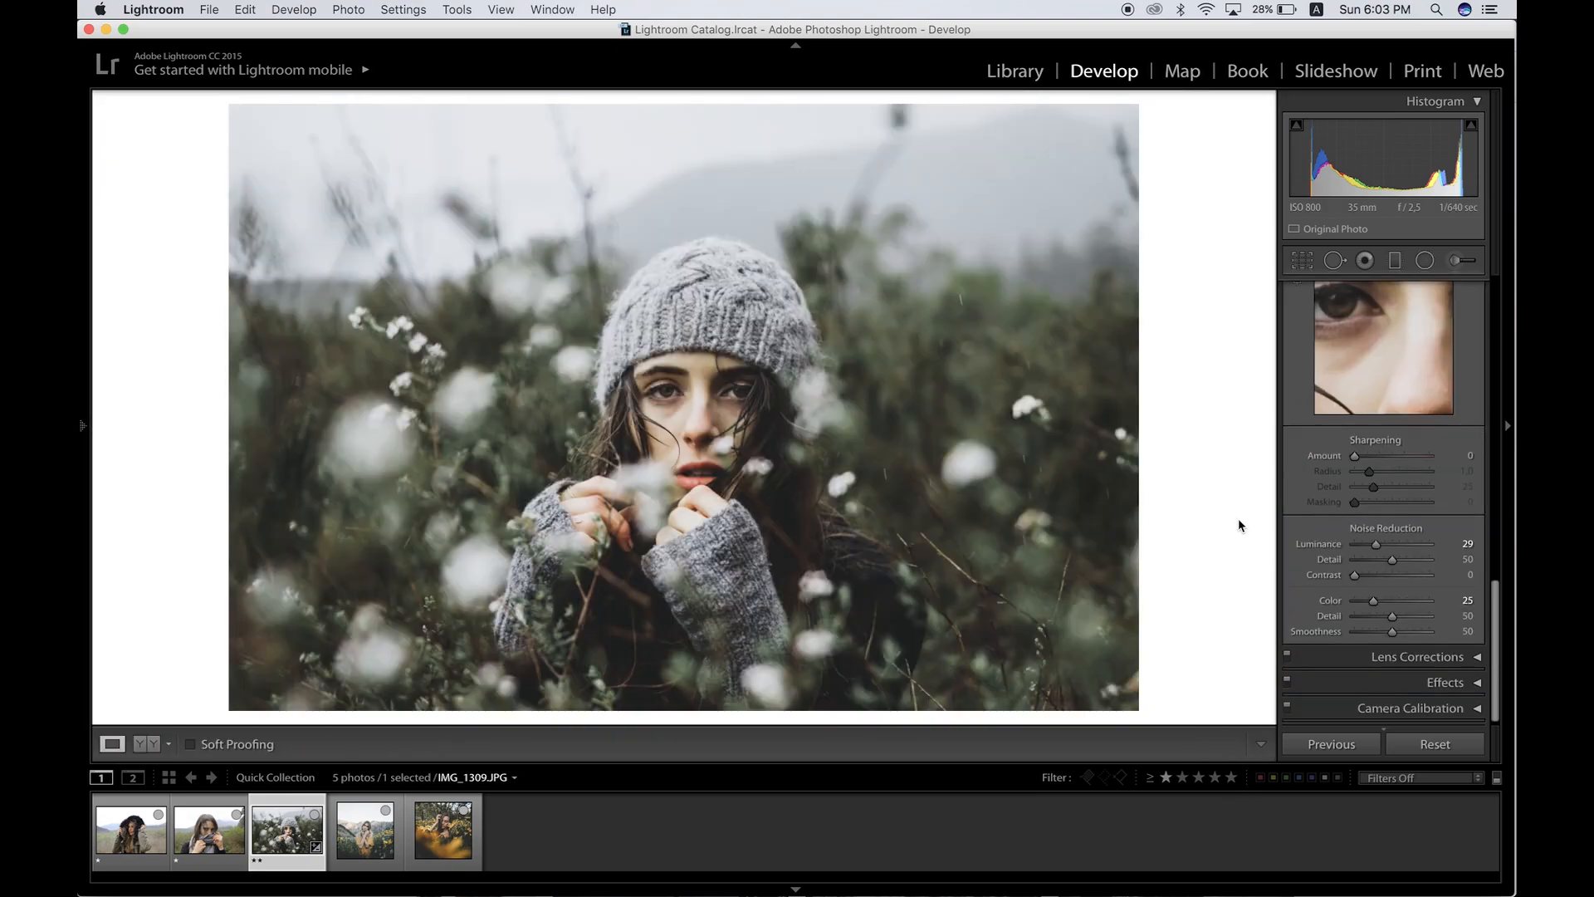
{"action": "left_click", "coordinate": [1419, 656]}
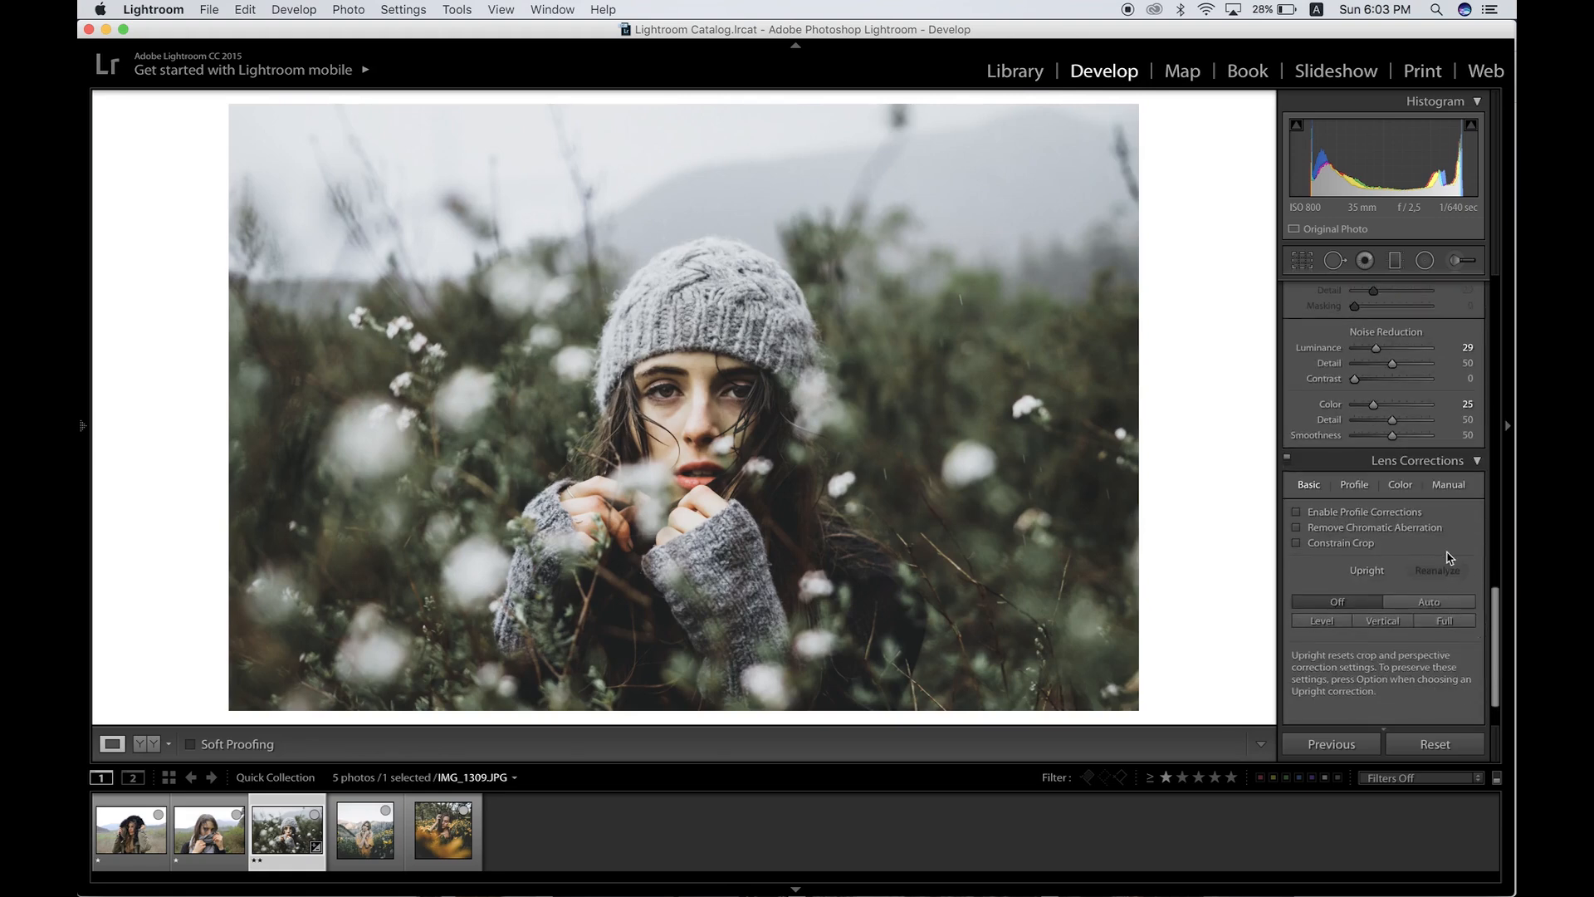
{"action": "scroll", "coordinate": [1444, 405], "scroll_direction": "down", "scroll_amount": 2}
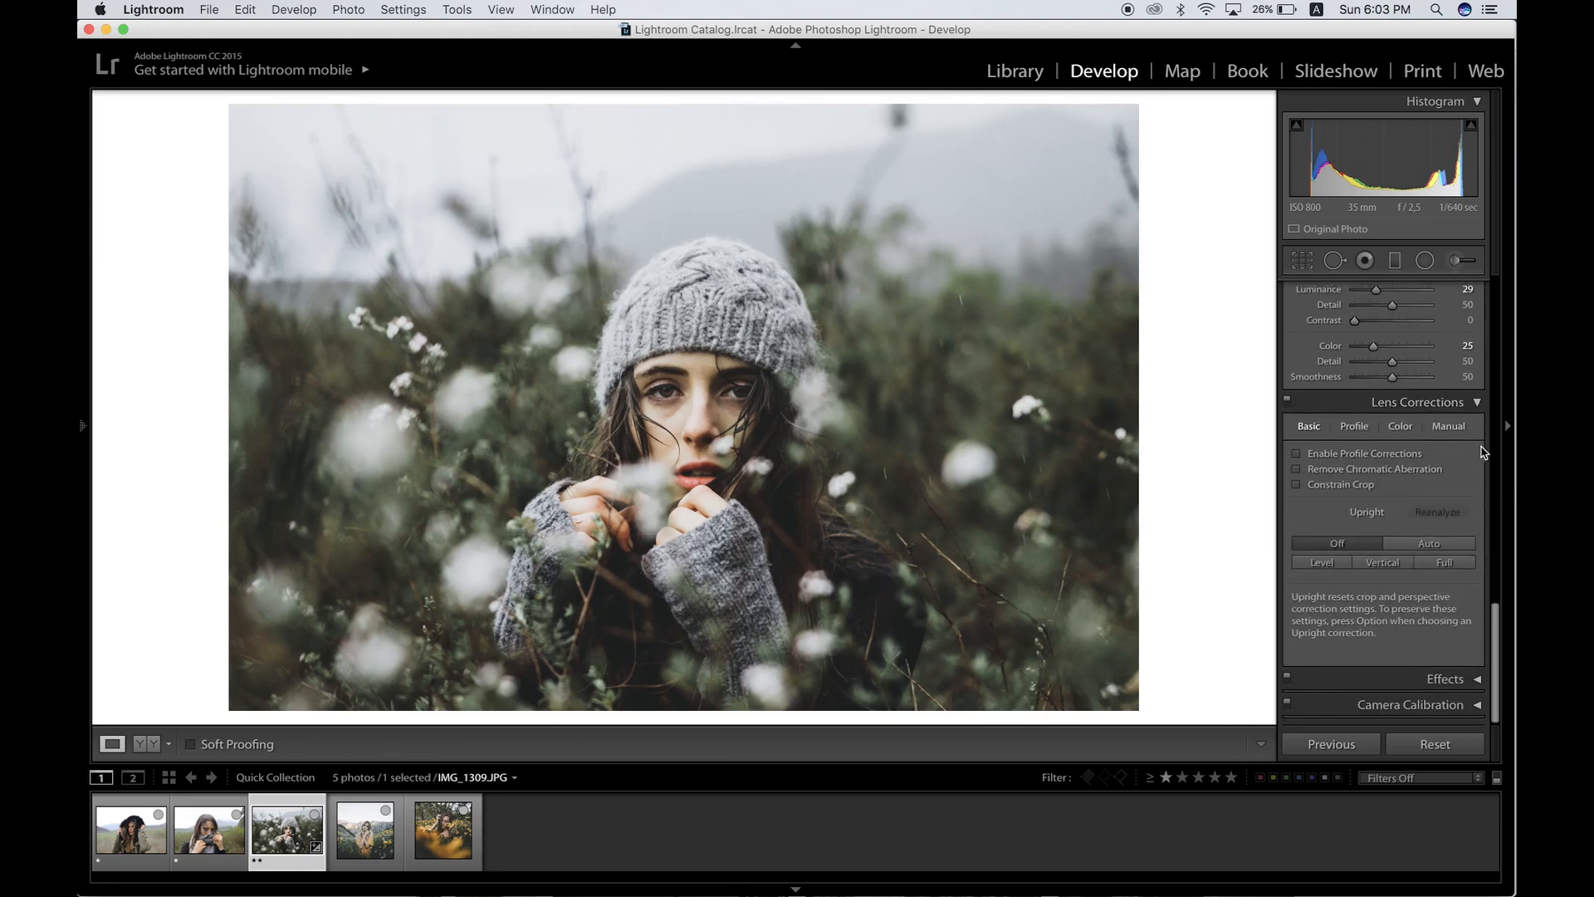
{"action": "left_click", "coordinate": [1476, 403]}
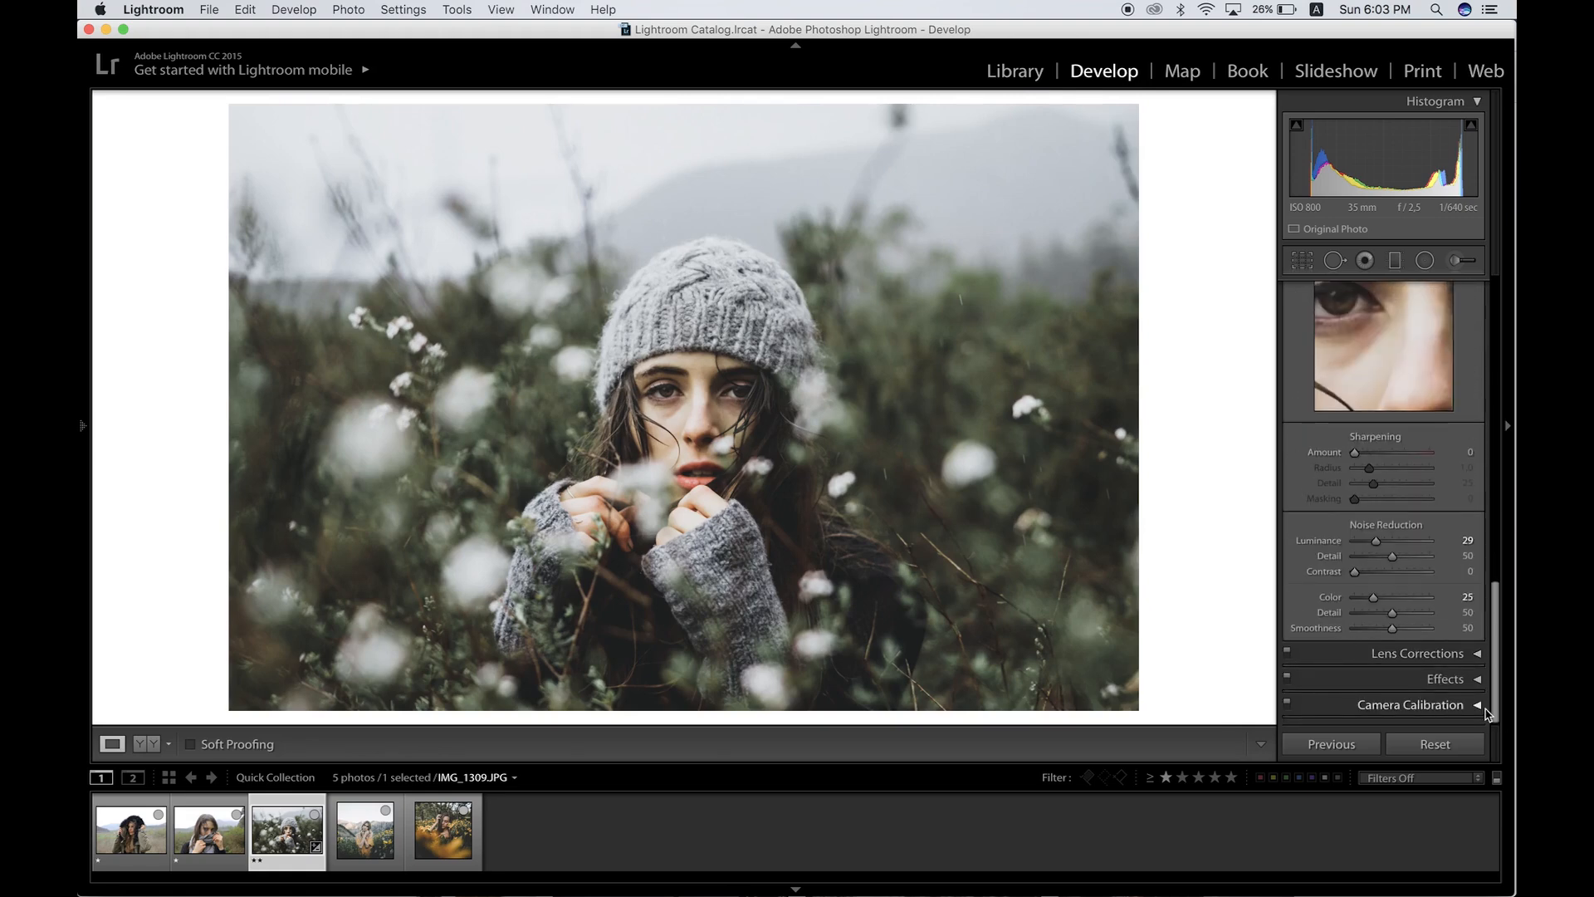
{"action": "left_click", "coordinate": [1480, 681]}
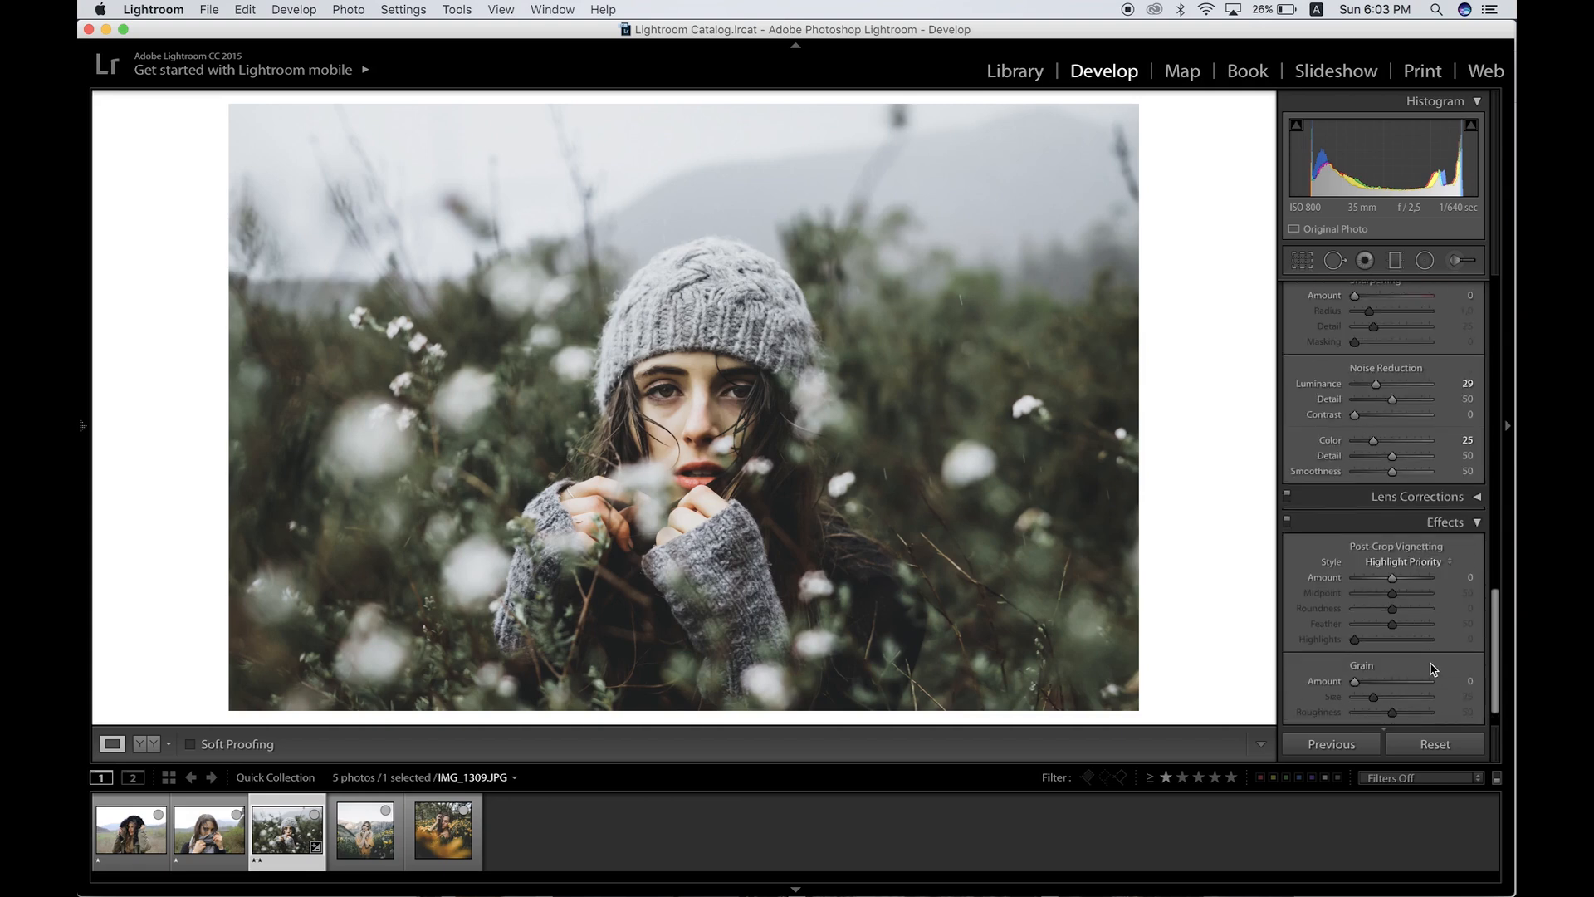
{"action": "left_click", "coordinate": [1477, 523]}
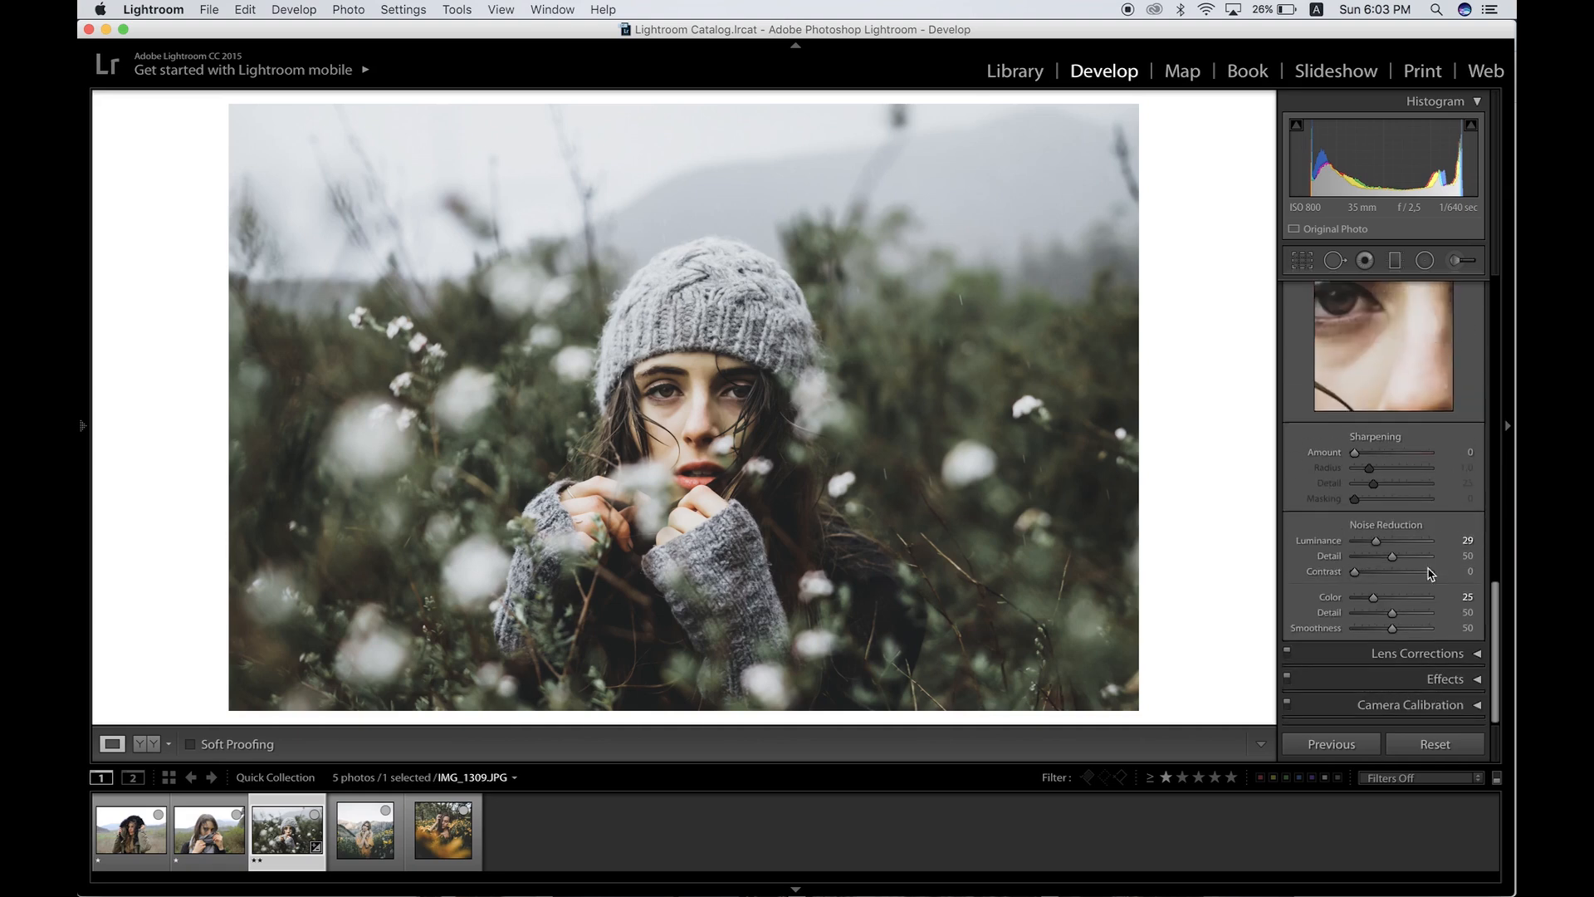
{"action": "left_click", "coordinate": [1476, 701]}
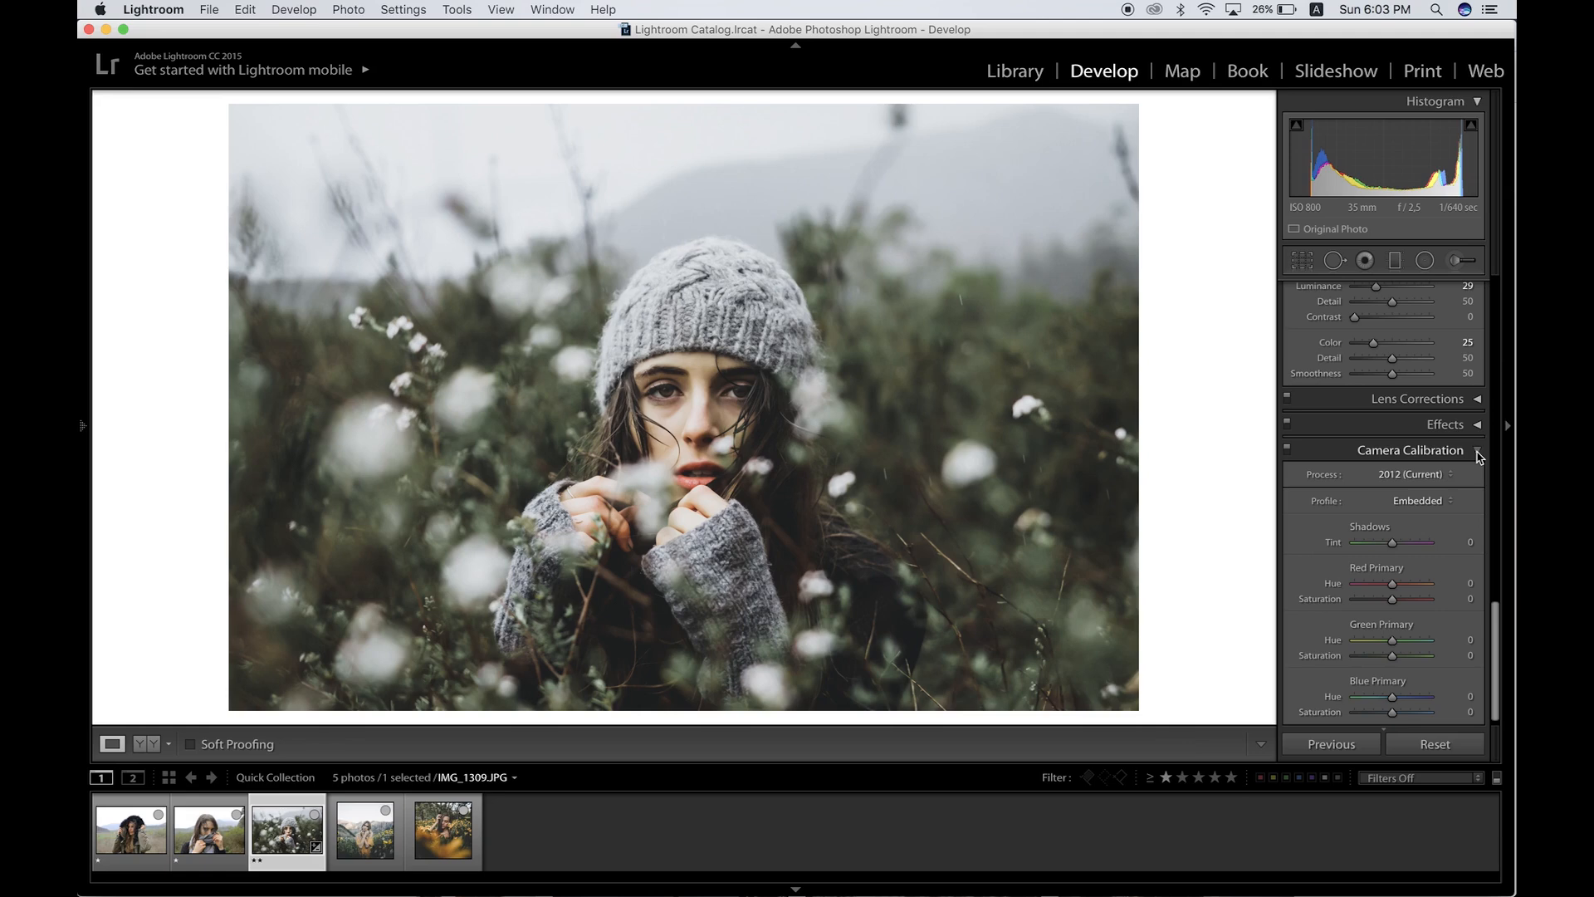
Step: Lower the overall Basic exposure to -0.20
{"action": "scroll", "coordinate": [1412, 415], "scroll_direction": "up", "scroll_amount": 15}
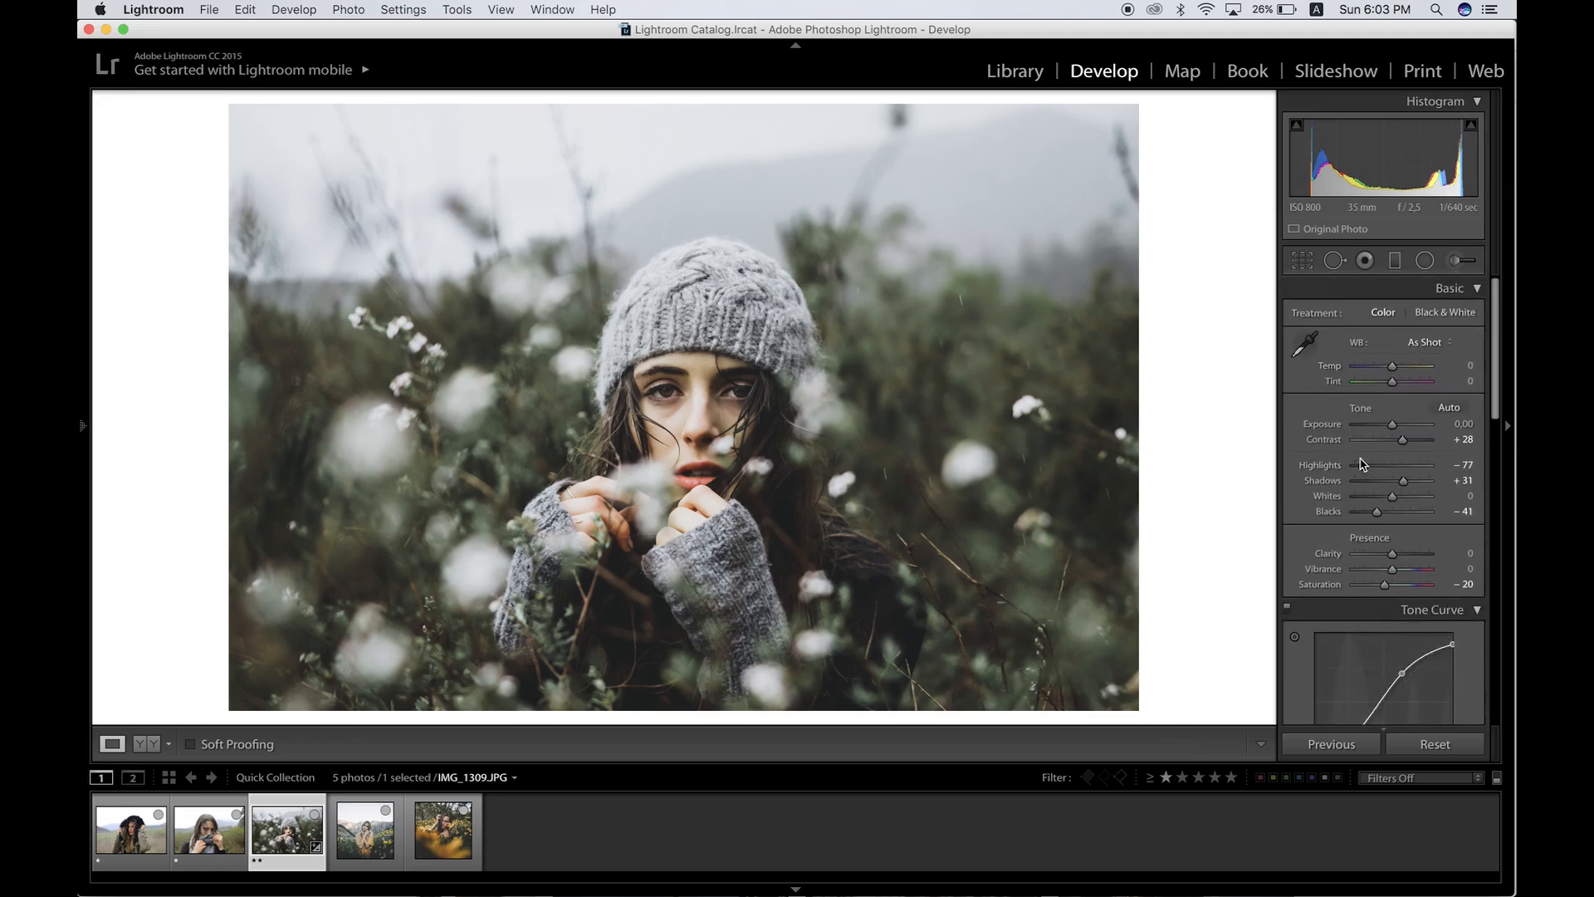
{"action": "key", "text": "minus"}
{"action": "key", "text": "minus"}
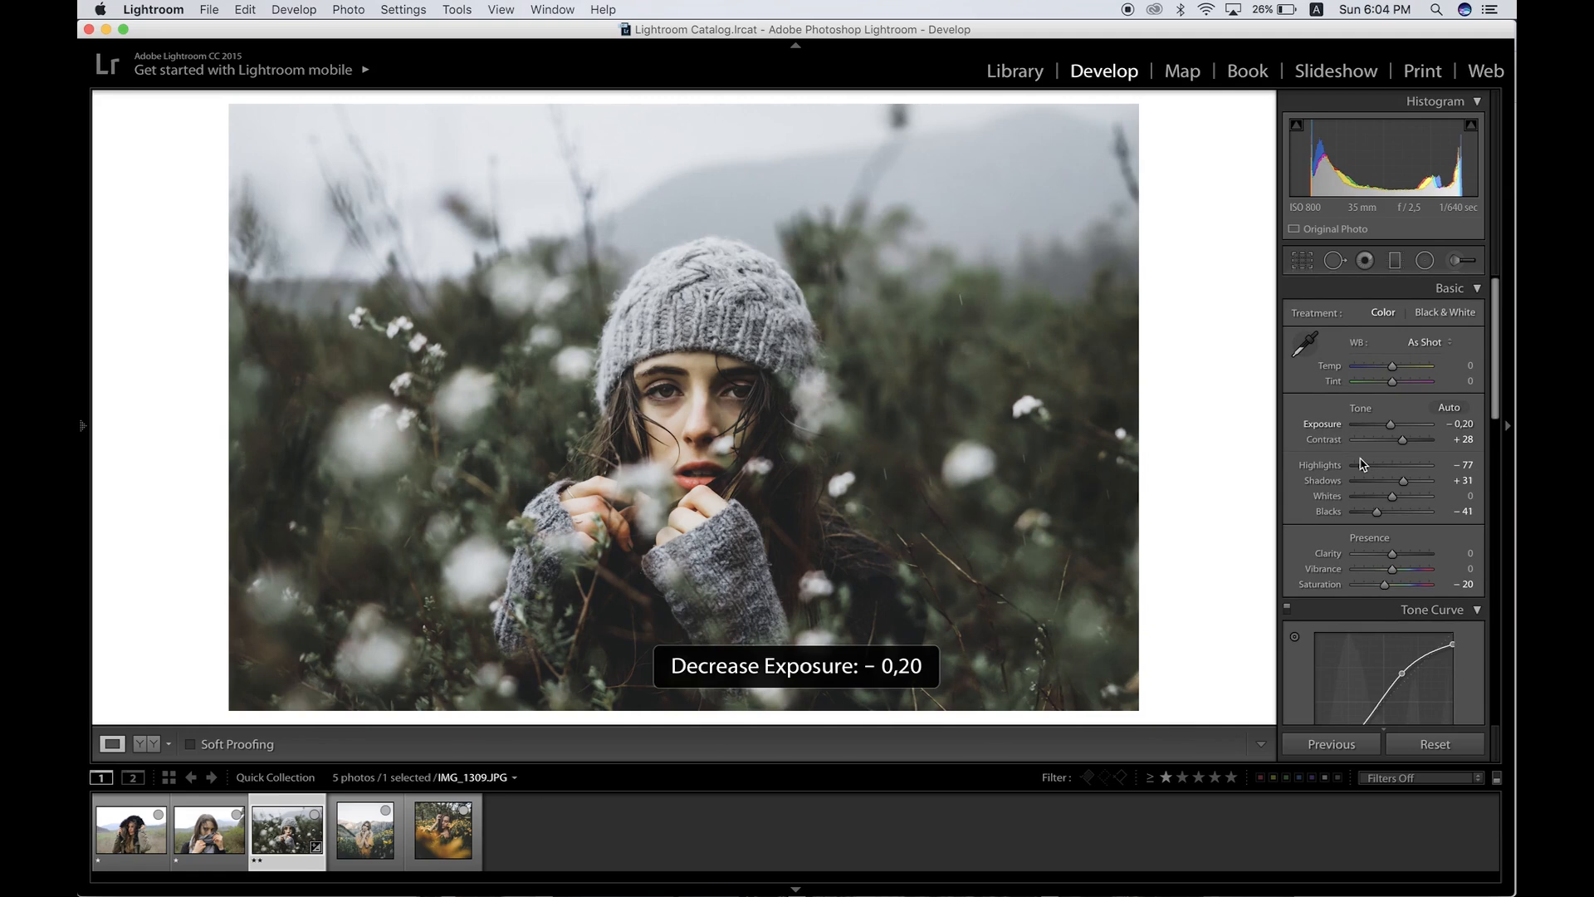
Step: Raise the Basic exposure to -0.10 and lower Highlights to -90, then preview the photo full screen
{"action": "key", "text": "equal"}
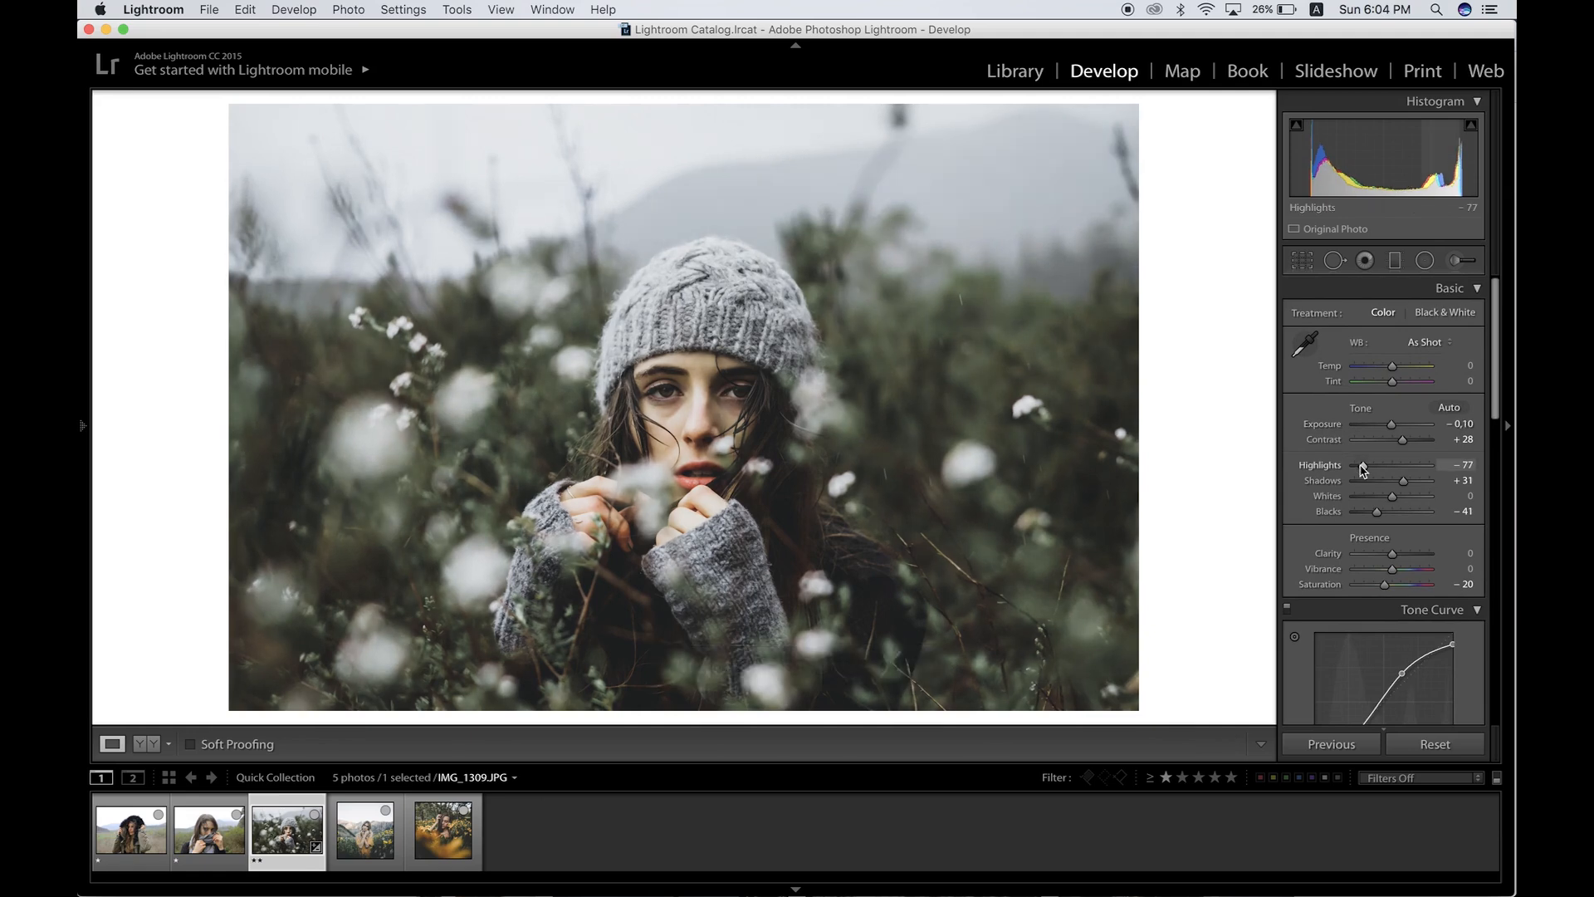
{"action": "left_click_drag", "start_coordinate": [1363, 467], "coordinate": [1358, 469]}
{"action": "key", "text": "f"}
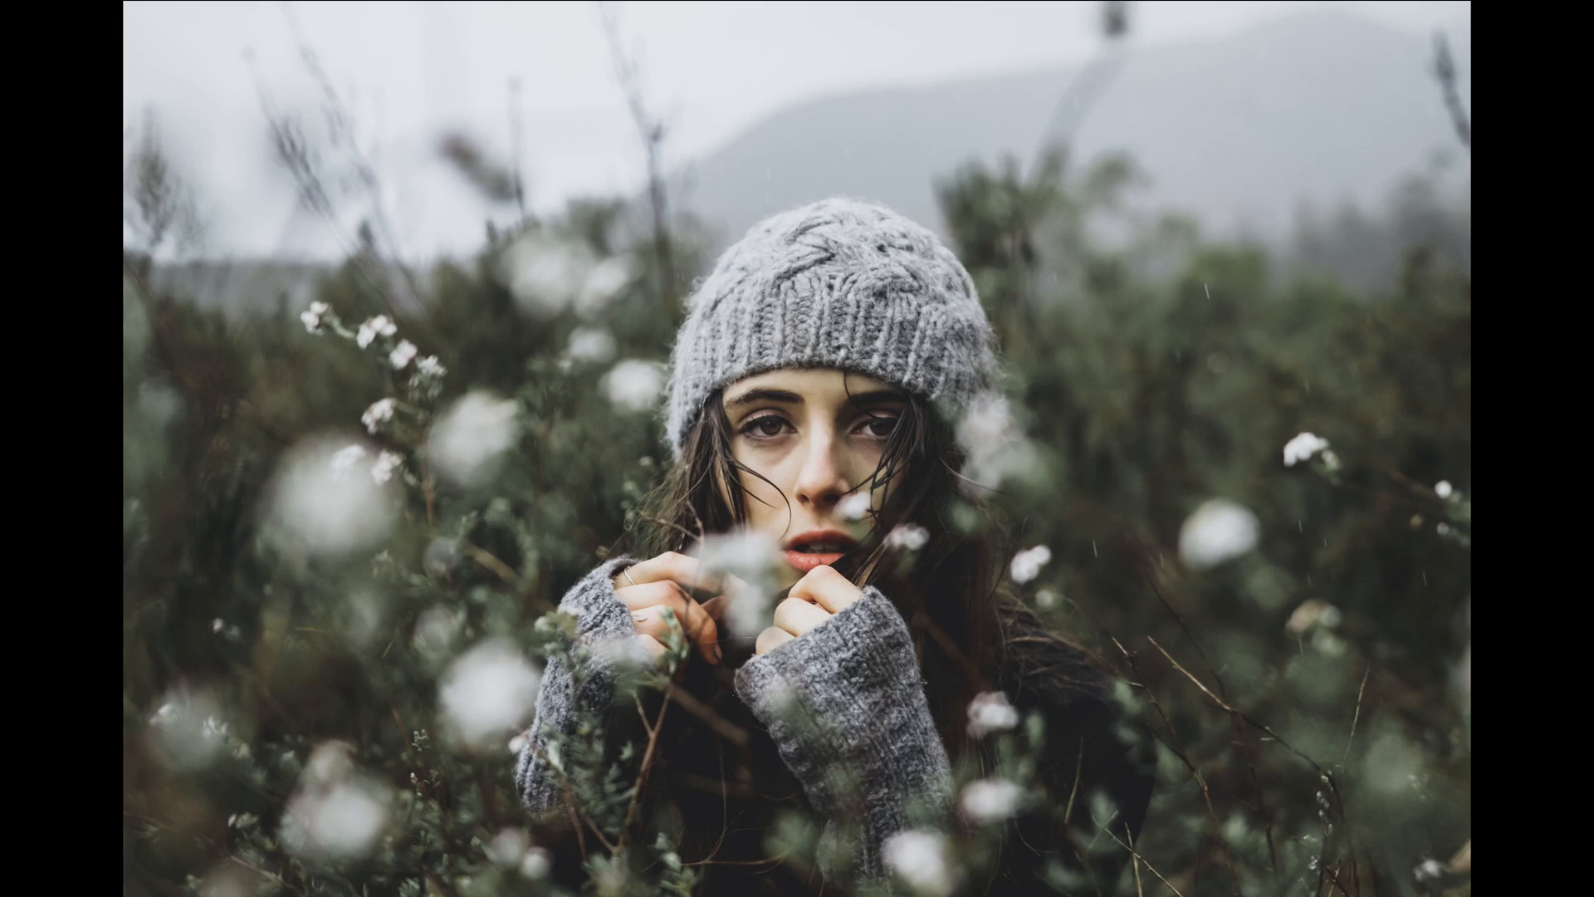
{"action": "key", "text": "f"}
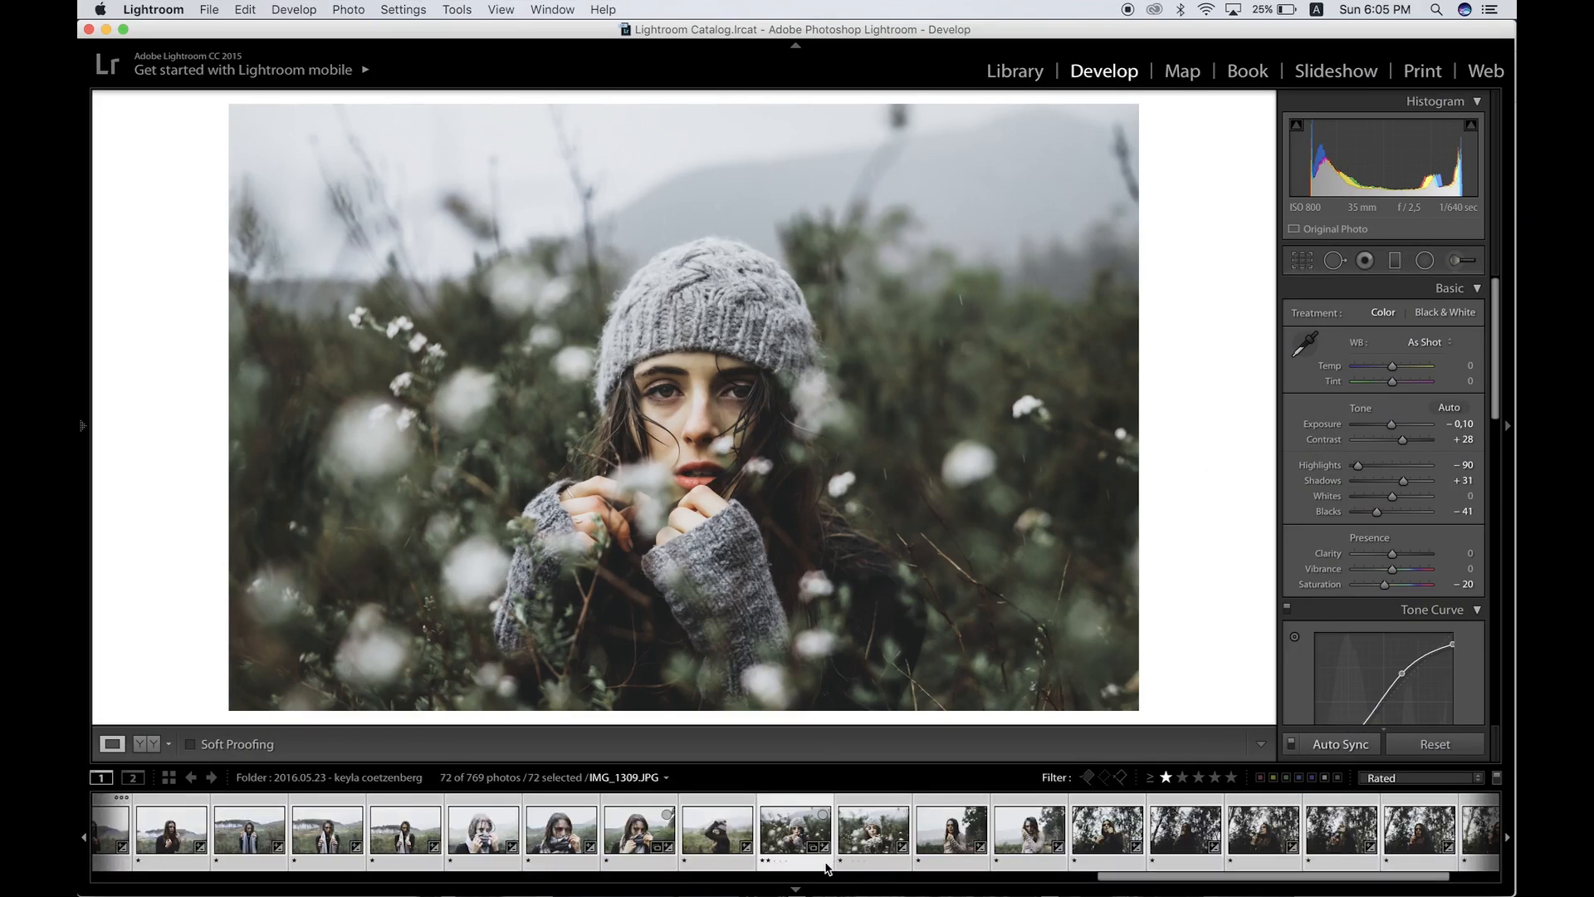
Step: Move back through the filmstrip to the IMG_0815 portrait and raise its Shadows to +45
{"action": "key", "text": "Left"}
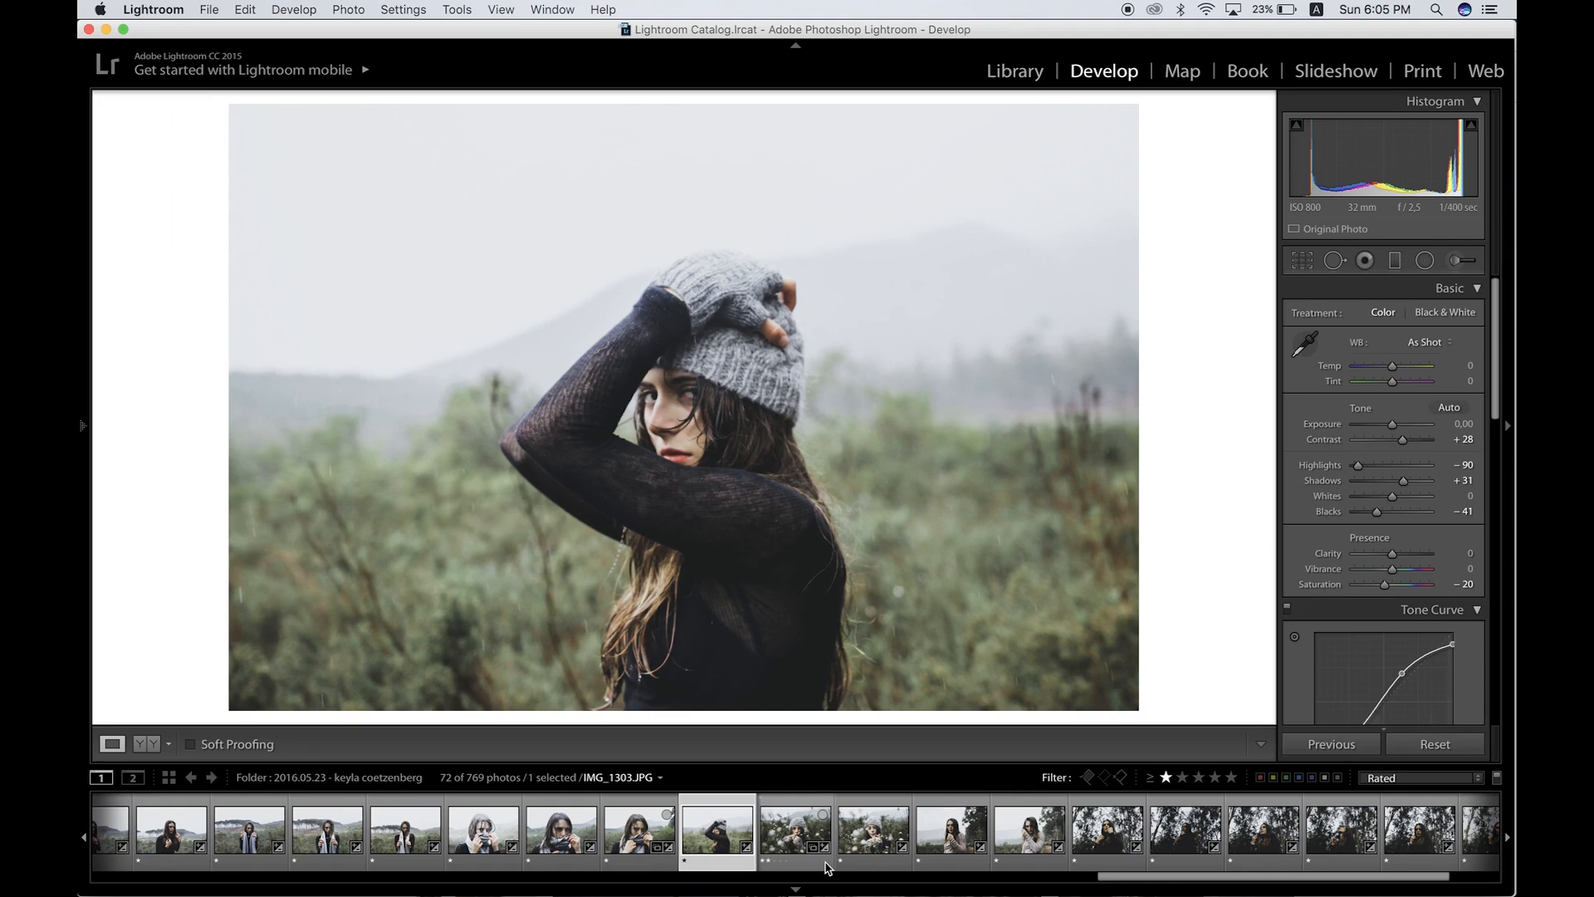
{"action": "key", "text": "Left"}
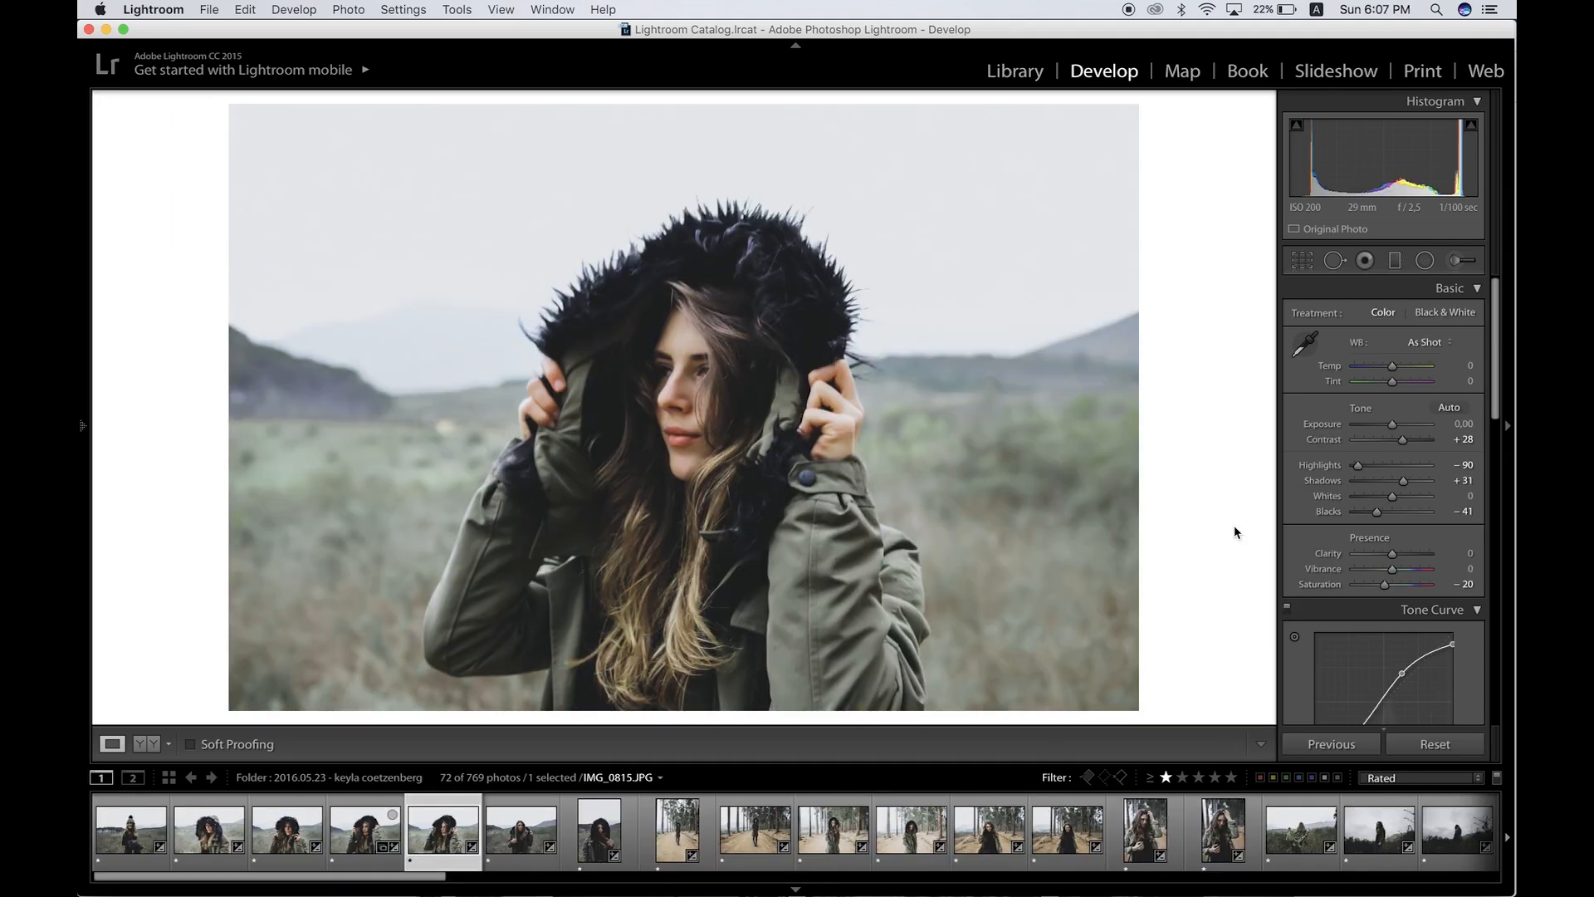
{"action": "left_click", "coordinate": [1414, 484]}
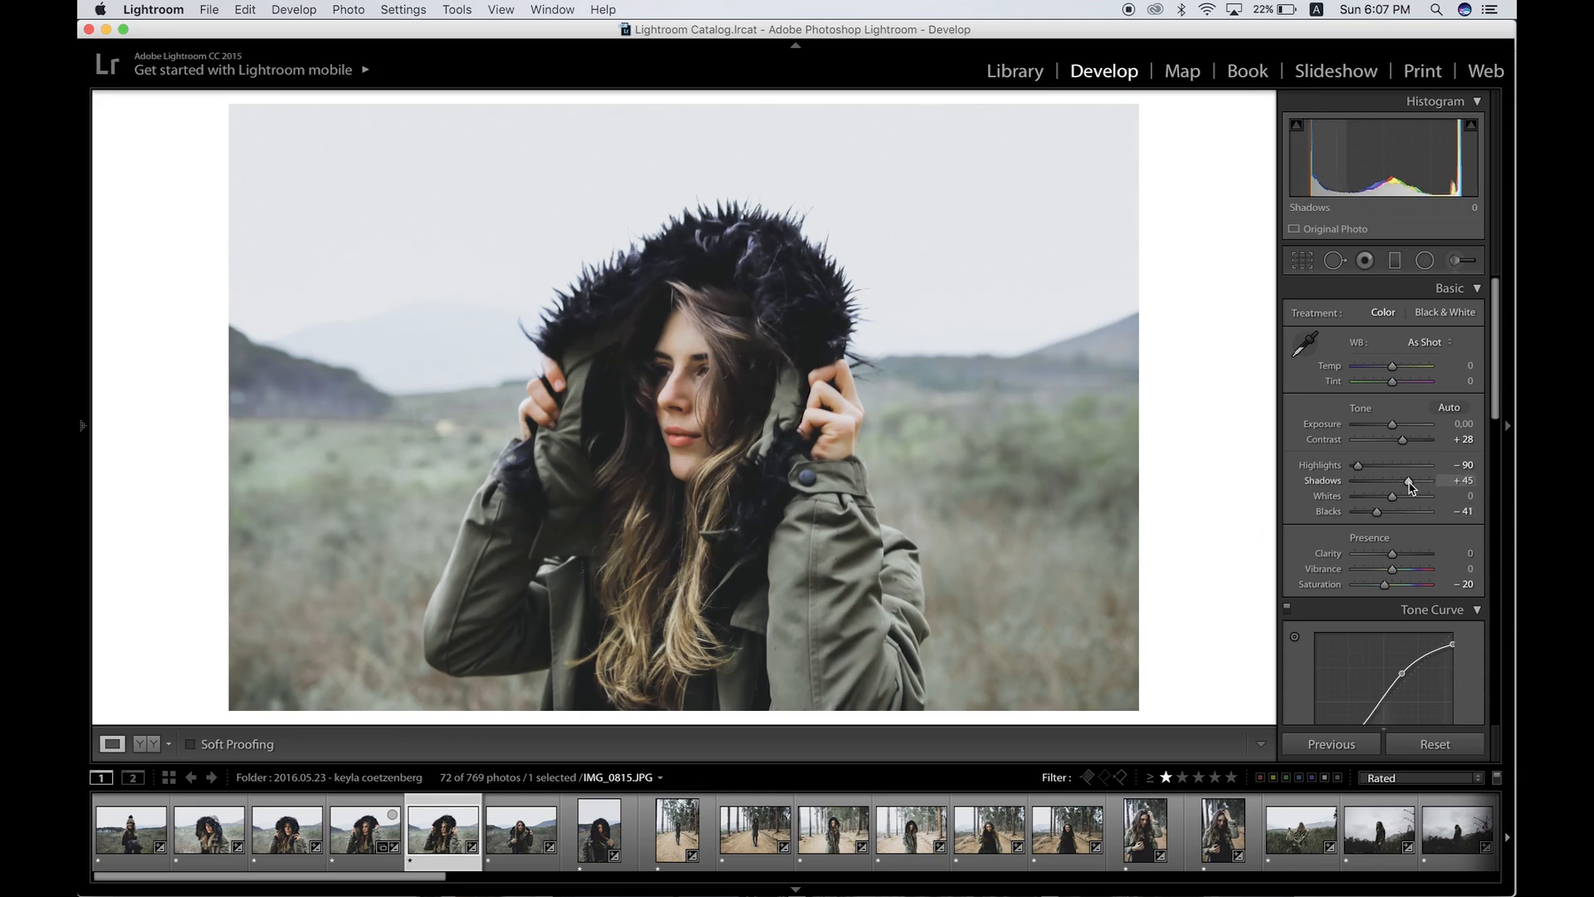